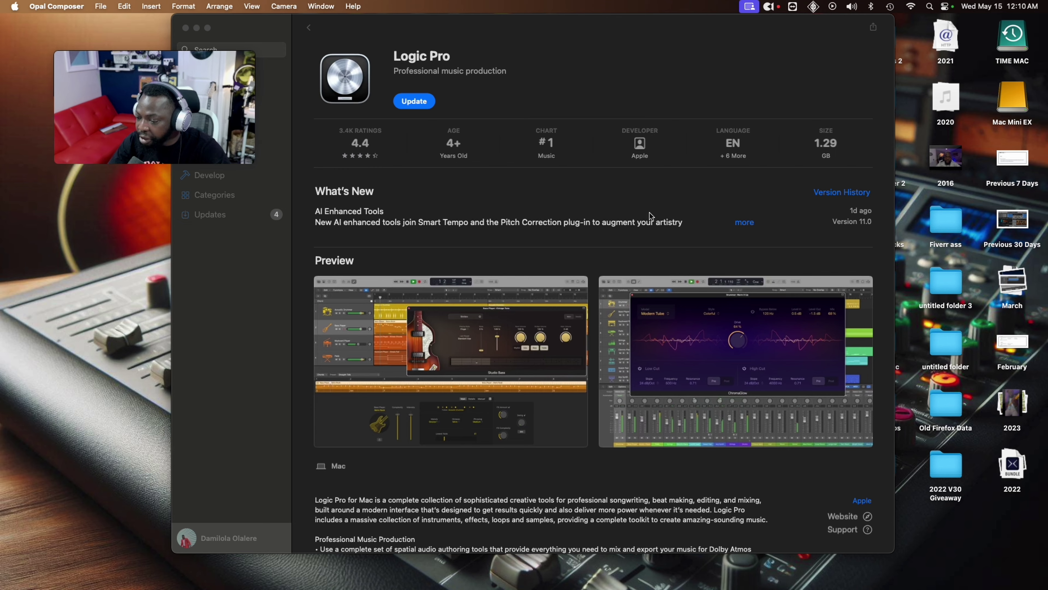
pyautogui.scroll(-2, 553, 343)
pyautogui.scroll(-4, 553, 343)
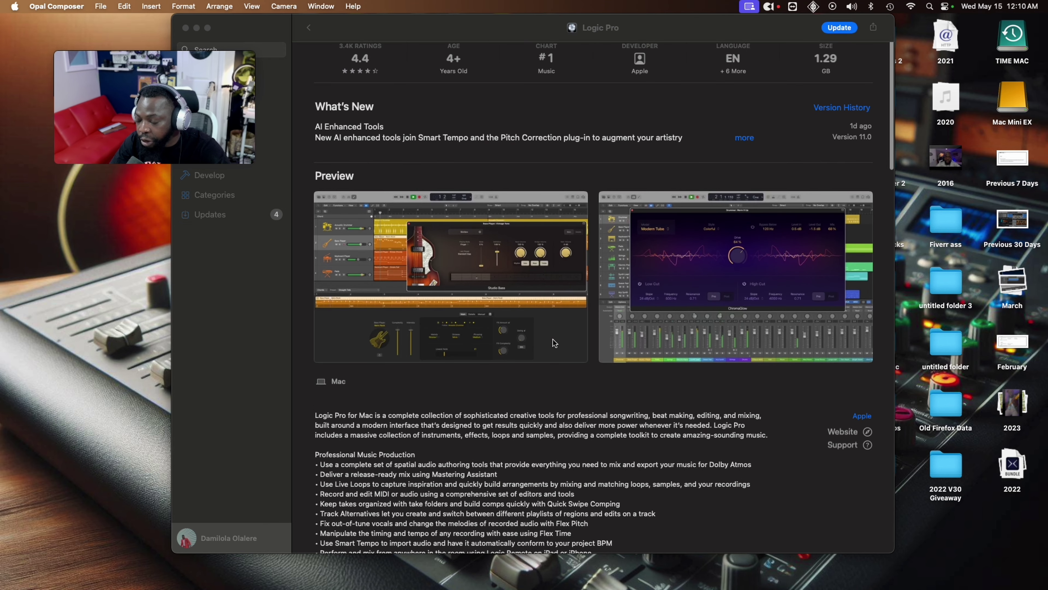
pyautogui.scroll(5, 700, 183)
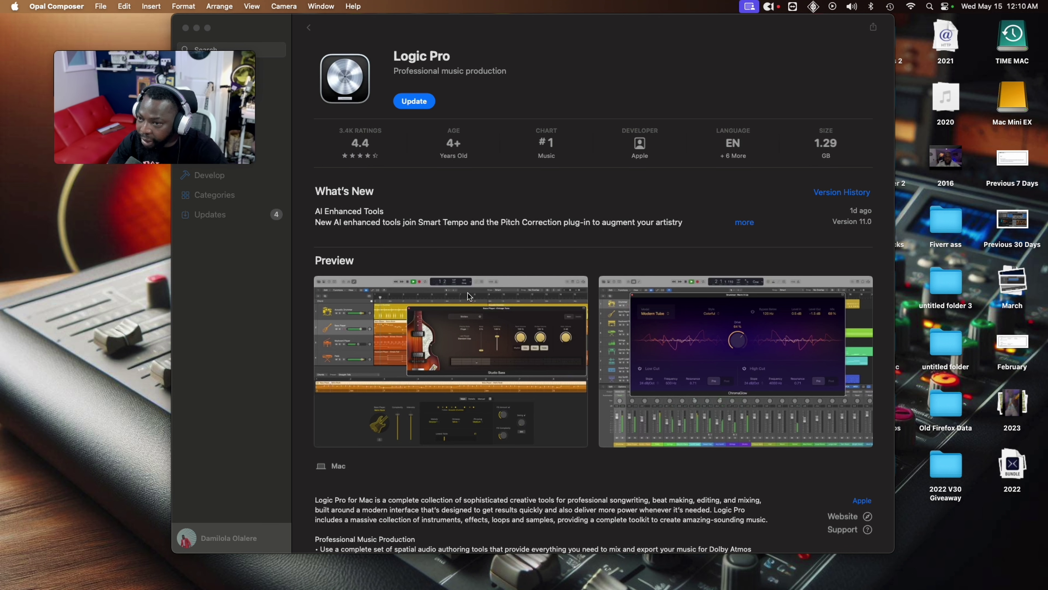
pyautogui.scroll(-4, 453, 280)
pyautogui.scroll(-10, 451, 279)
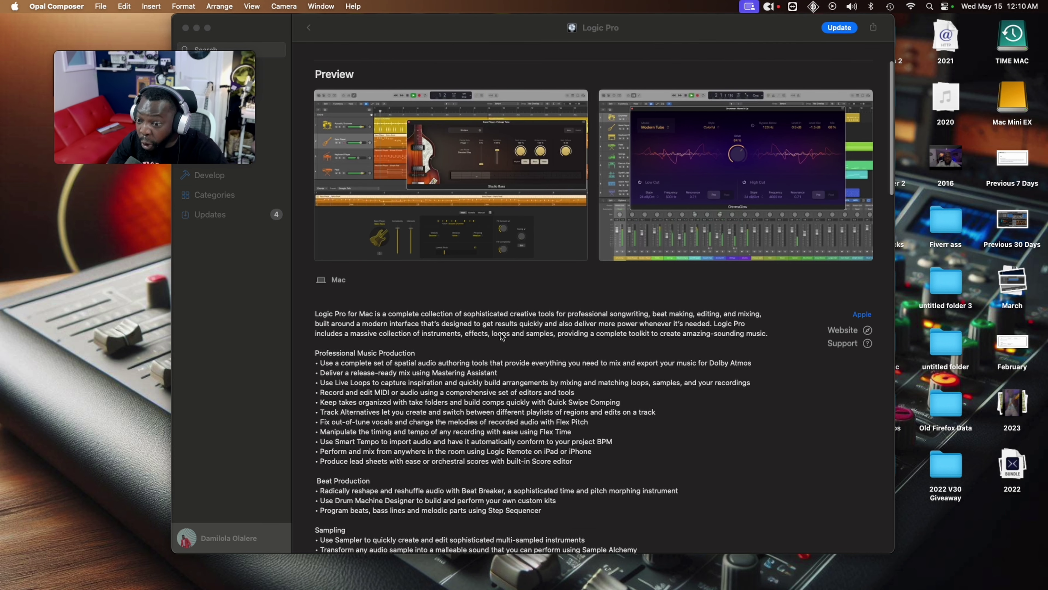
pyautogui.scroll(15, 451, 279)
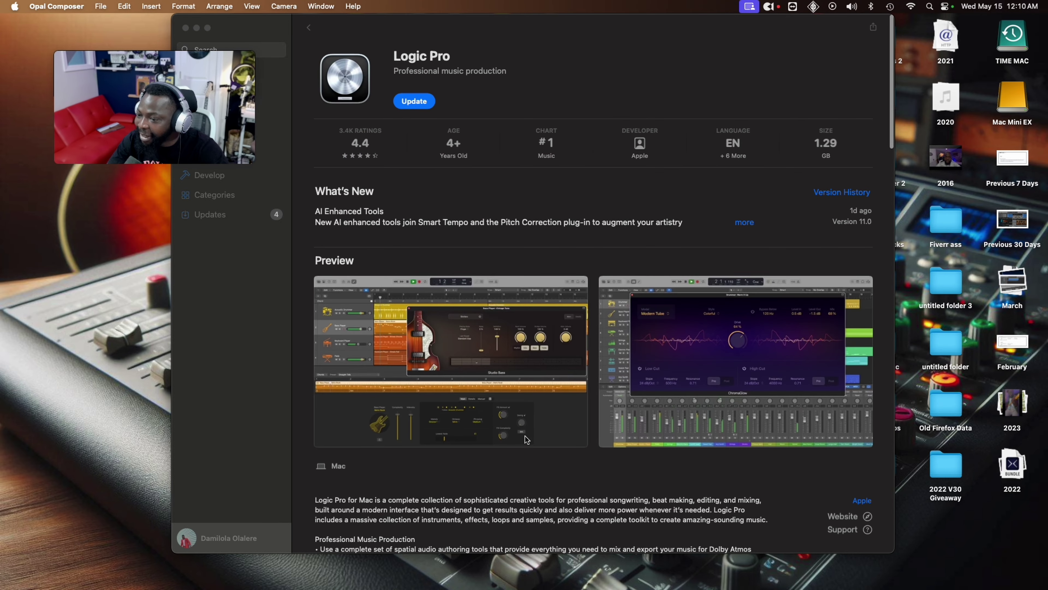
pyautogui.scroll(-3, 531, 431)
pyautogui.scroll(-10, 531, 432)
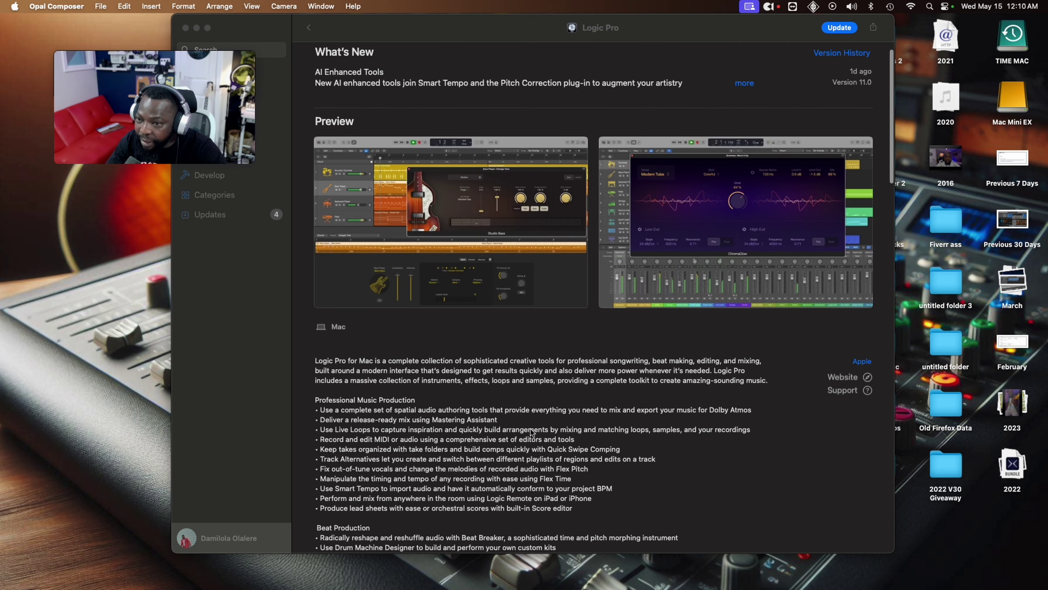
pyautogui.scroll(-1, 531, 432)
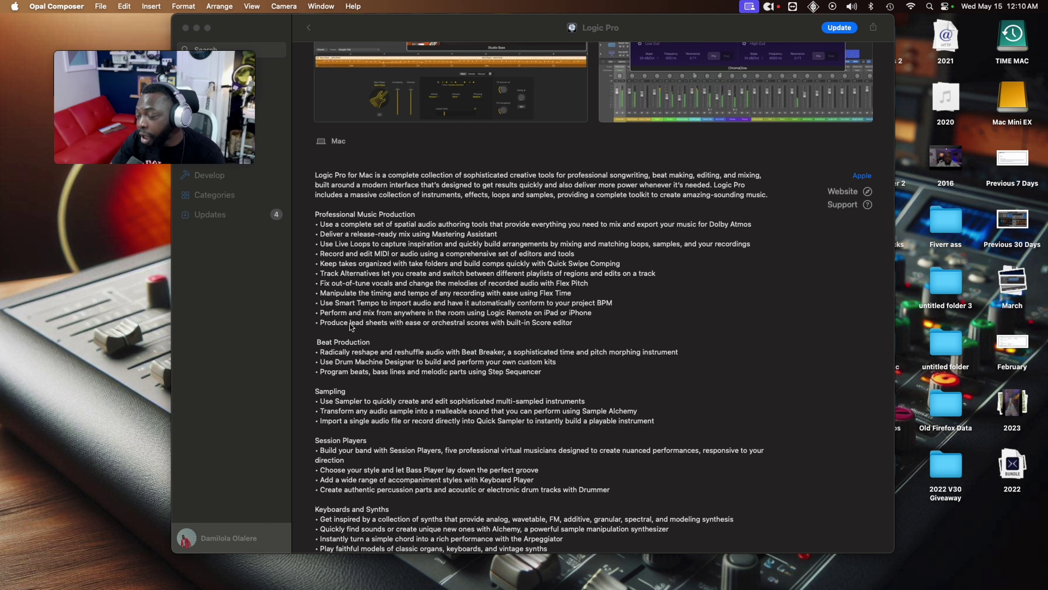
pyautogui.scroll(-4, 374, 333)
pyautogui.scroll(5, 377, 335)
pyautogui.scroll(4, 376, 334)
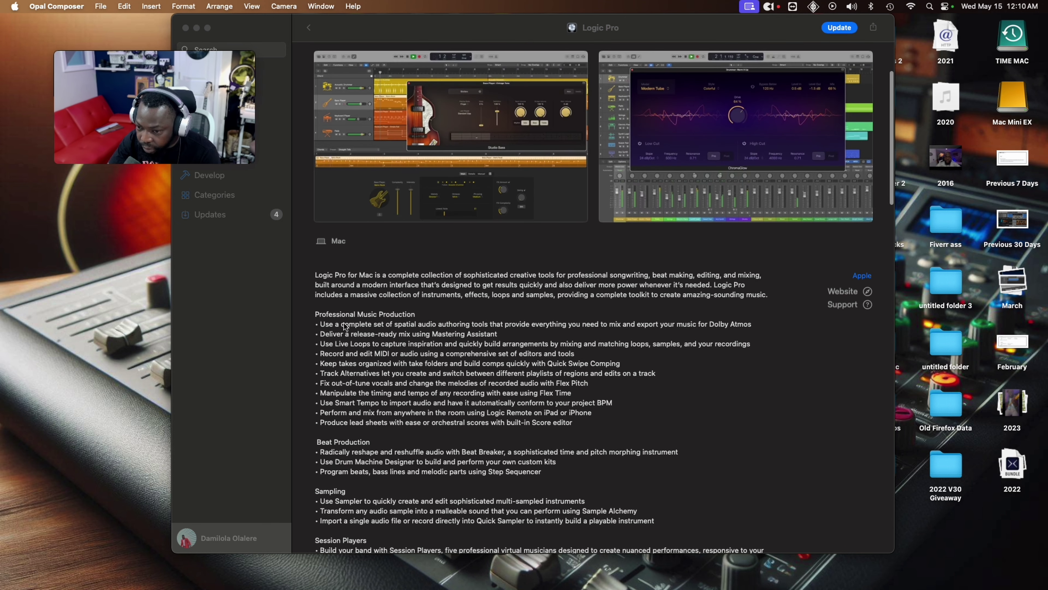
pyautogui.scroll(-3, 389, 463)
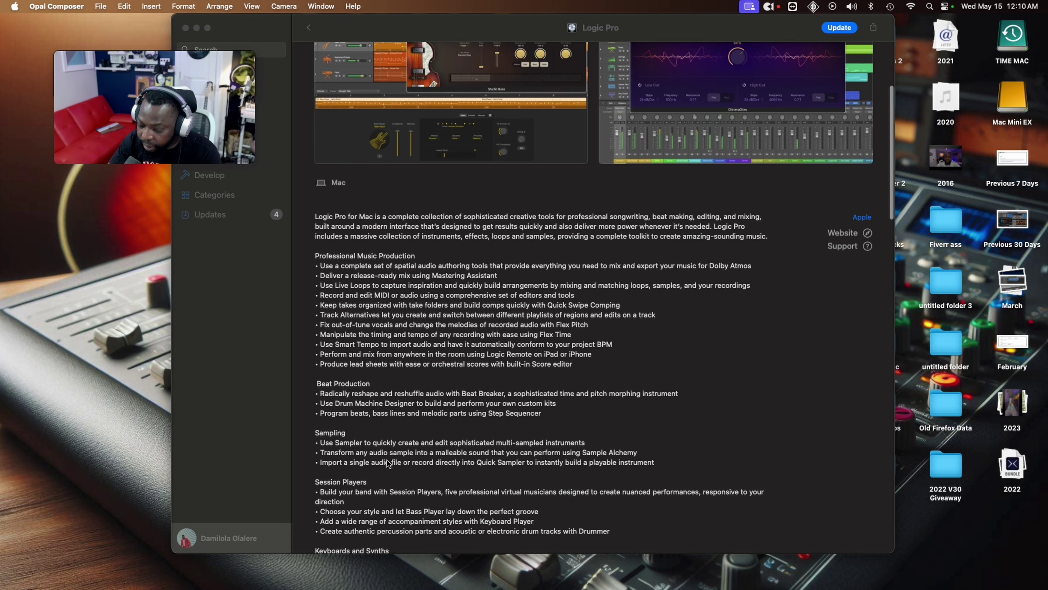
pyautogui.scroll(-1, 408, 379)
pyautogui.scroll(-3, 409, 380)
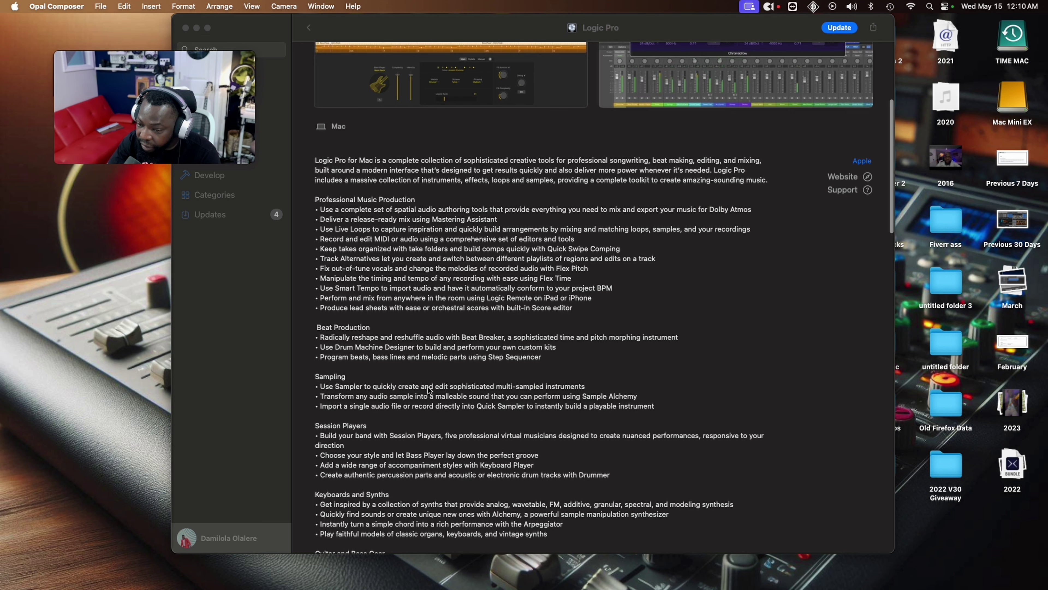
pyautogui.scroll(-10, 431, 391)
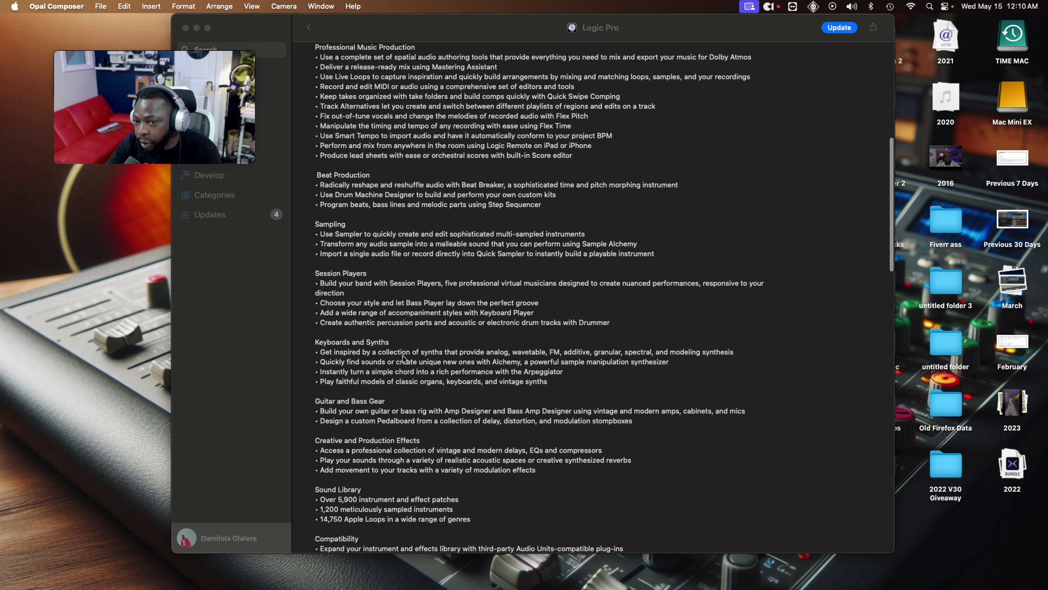
pyautogui.scroll(-5, 403, 358)
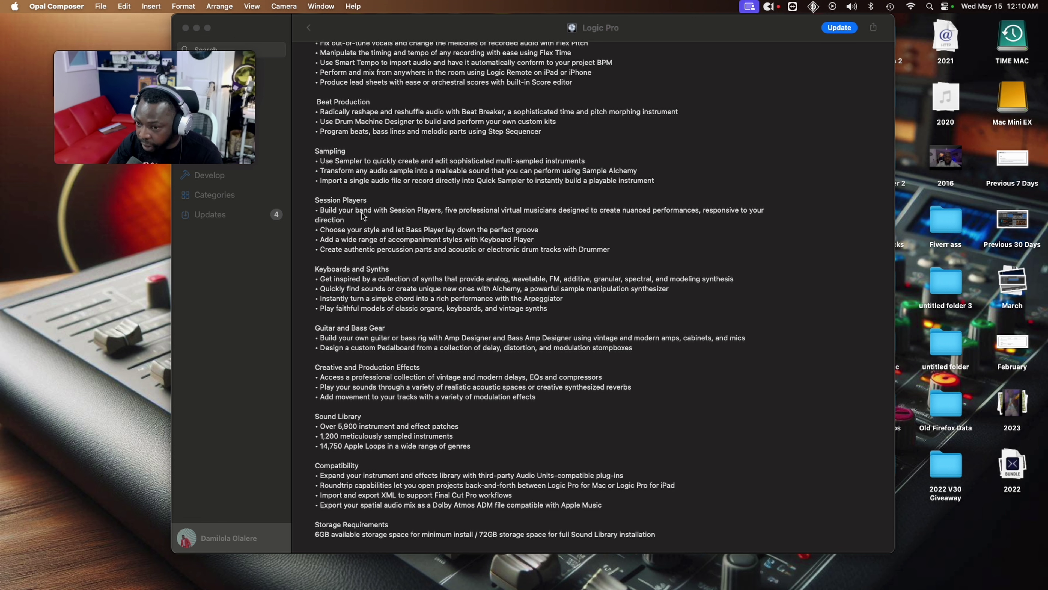
pyautogui.scroll(1, 363, 217)
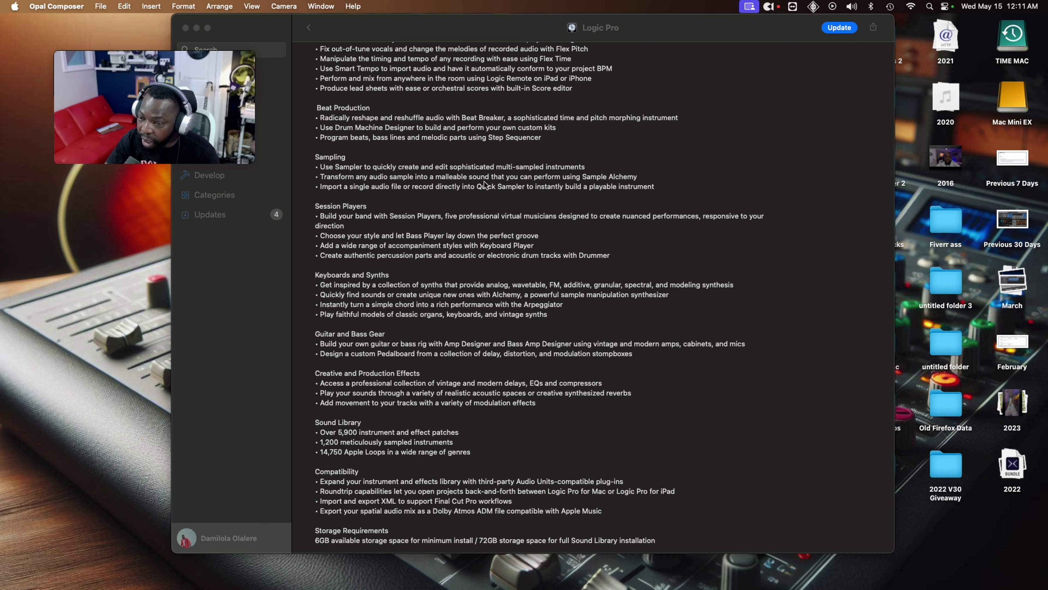
pyautogui.scroll(-2, 402, 242)
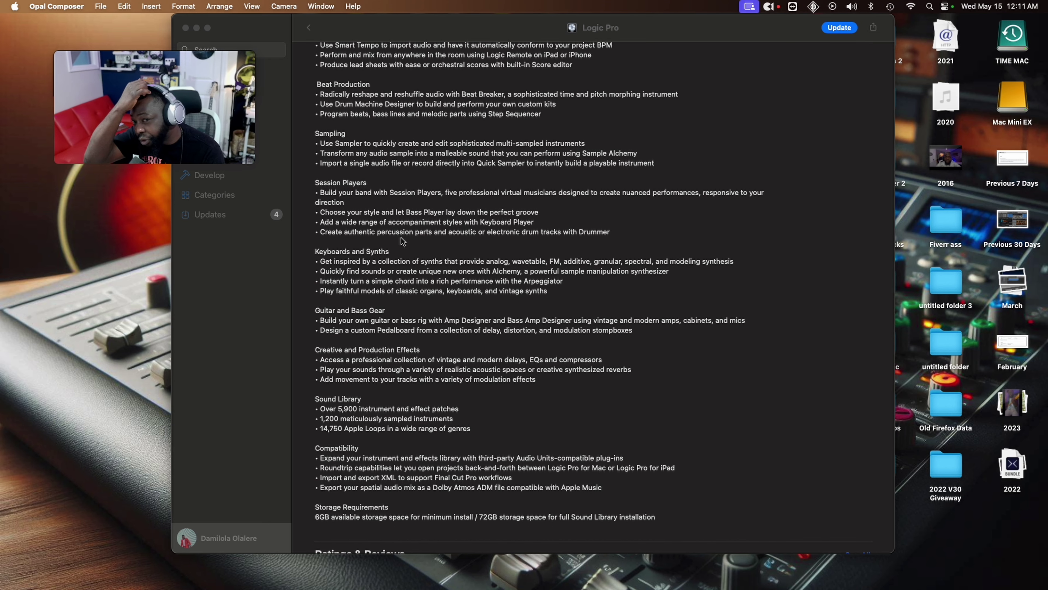
pyautogui.scroll(-2, 403, 241)
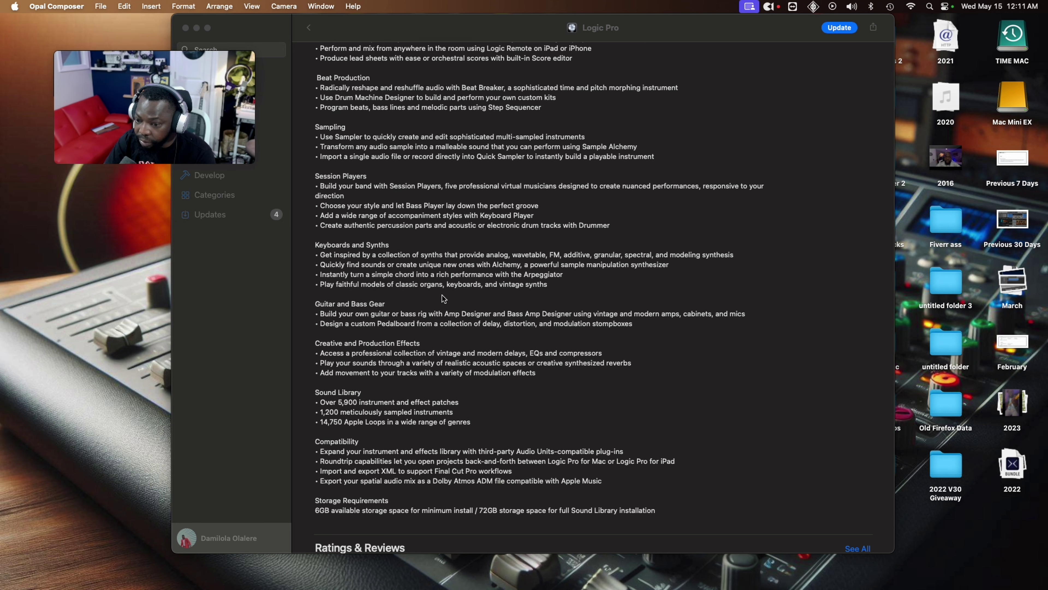
pyautogui.scroll(-3, 439, 304)
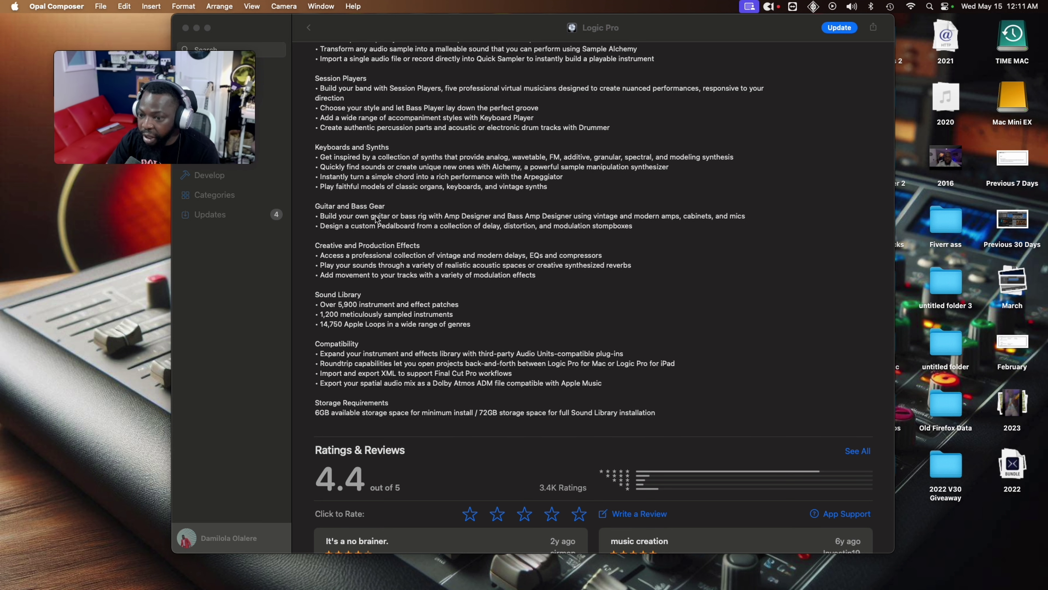
pyautogui.scroll(-2, 378, 223)
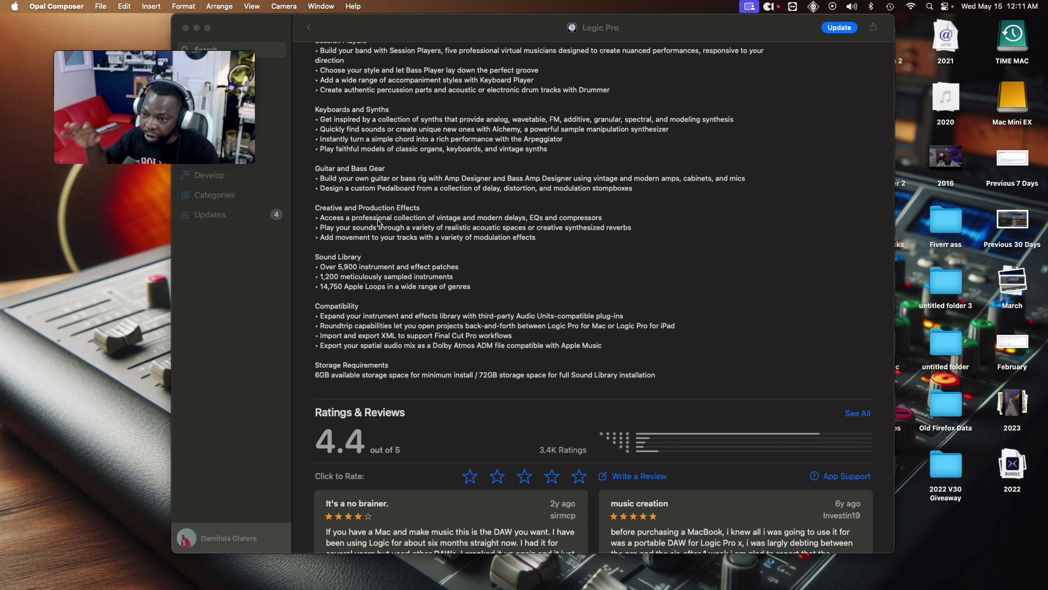
pyautogui.scroll(-2, 378, 223)
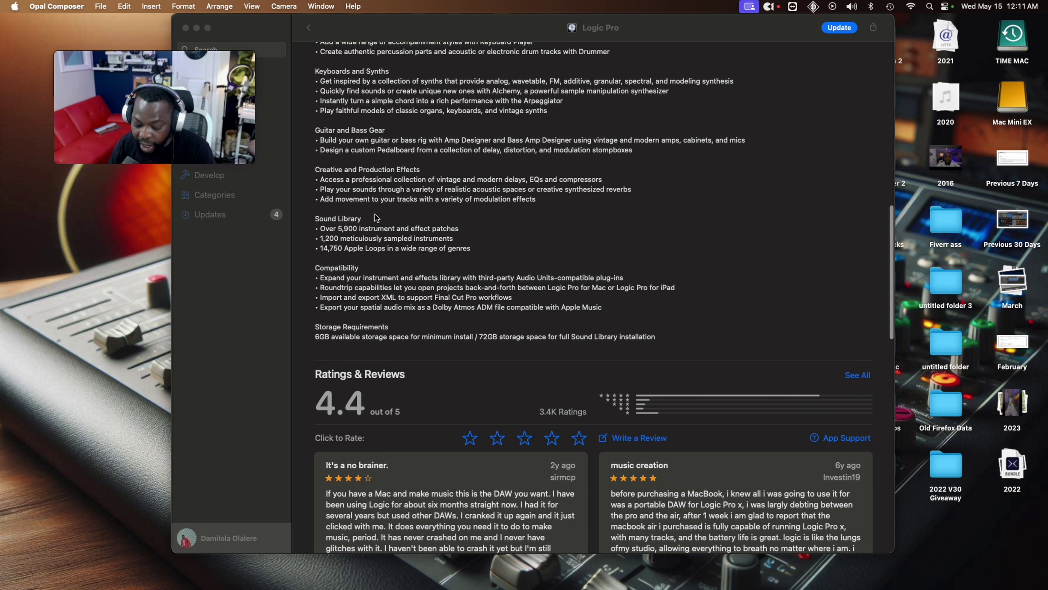
pyautogui.scroll(3, 414, 244)
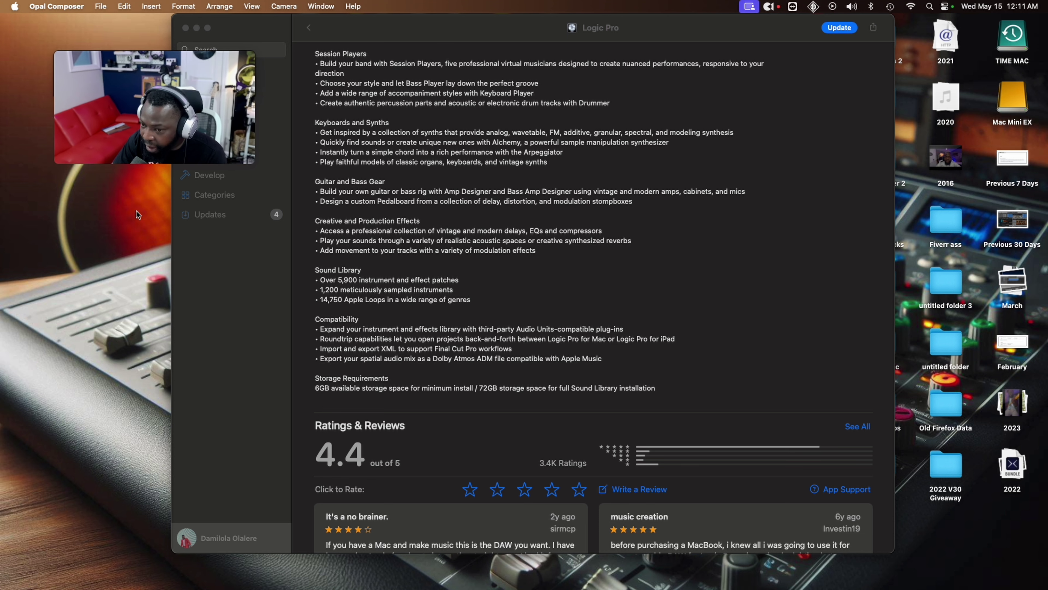
pyautogui.scroll(-2, 536, 243)
pyautogui.scroll(1, 537, 244)
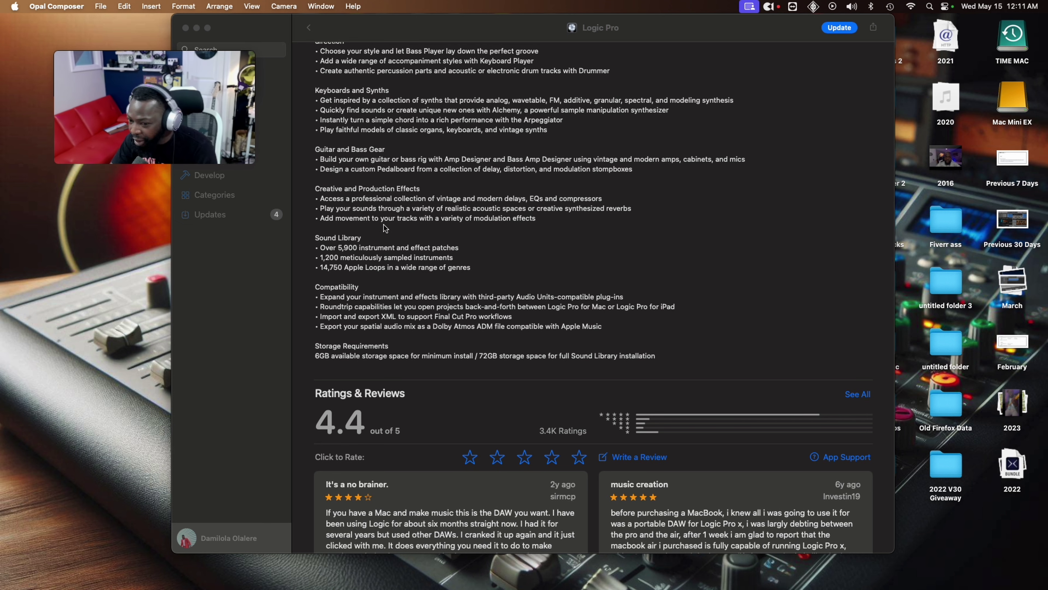
pyautogui.scroll(10, 384, 240)
pyautogui.scroll(-4, 383, 245)
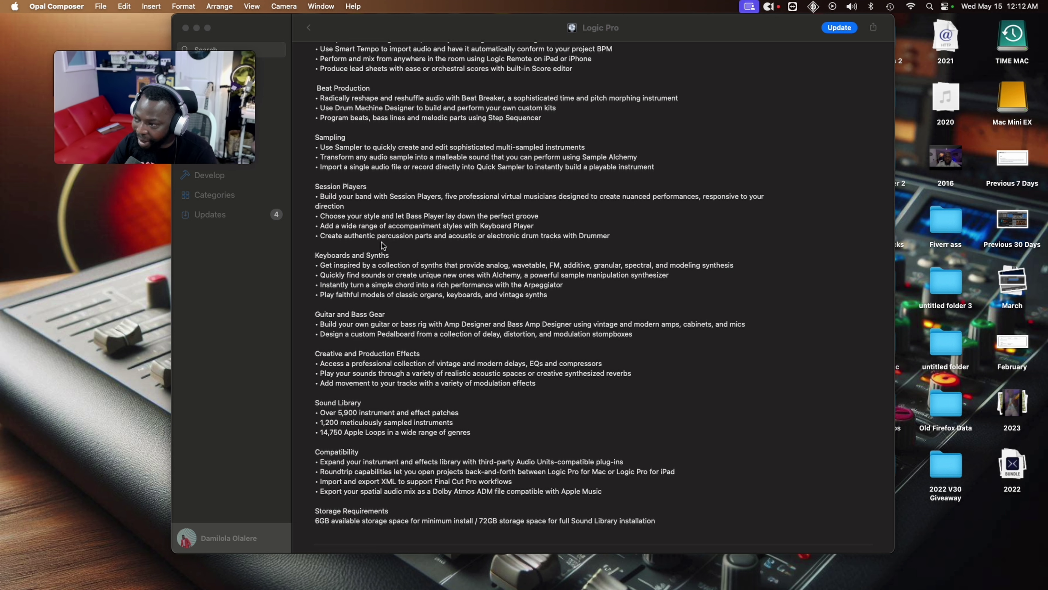
pyautogui.scroll(-1, 378, 335)
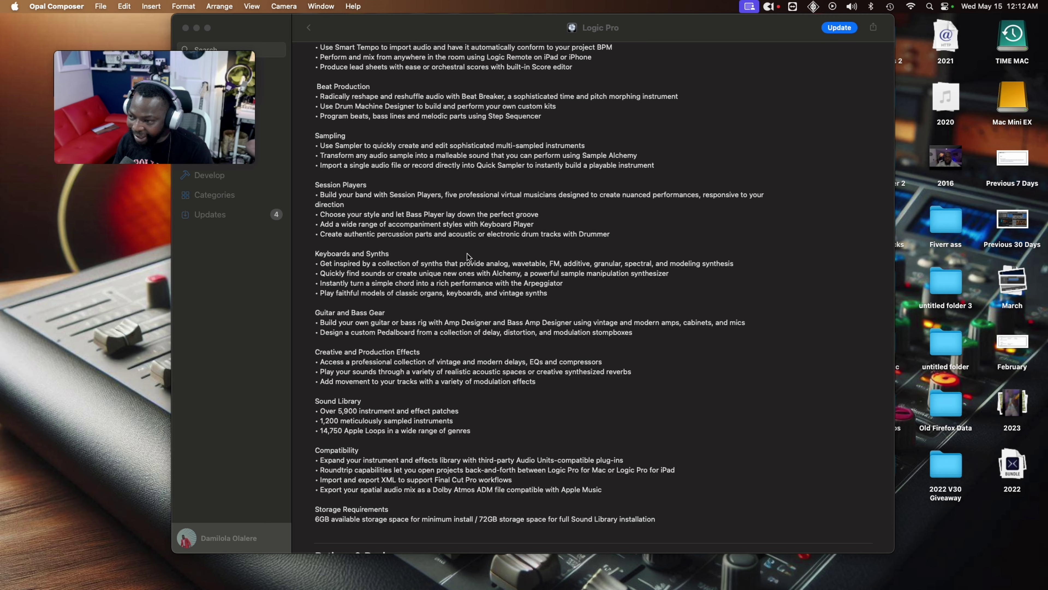
pyautogui.scroll(-3, 468, 257)
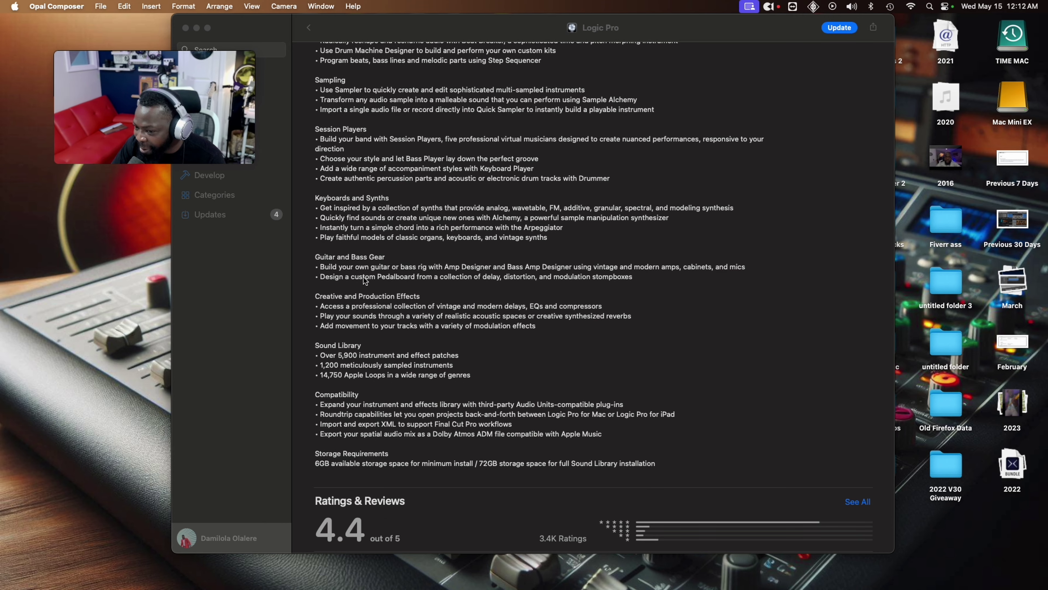
pyautogui.scroll(2, 372, 281)
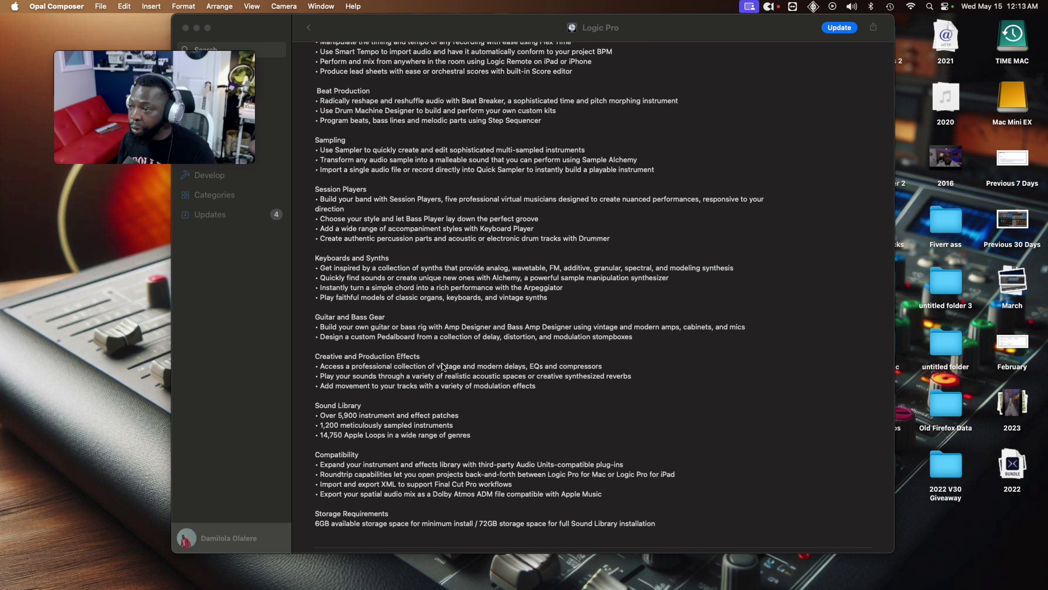
pyautogui.scroll(-5, 443, 366)
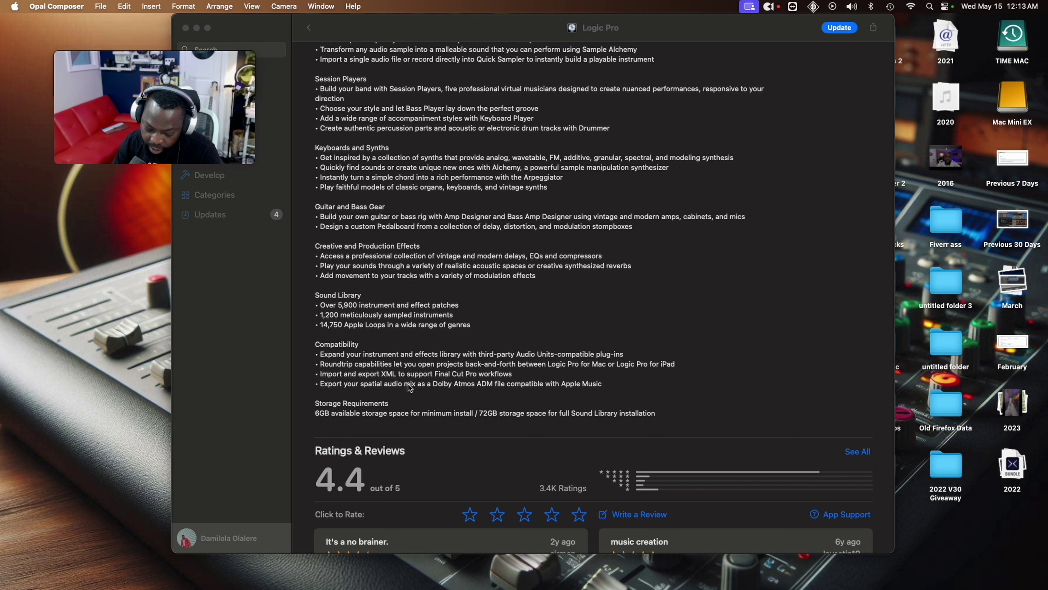
pyautogui.scroll(10, 436, 384)
pyautogui.scroll(15, 436, 385)
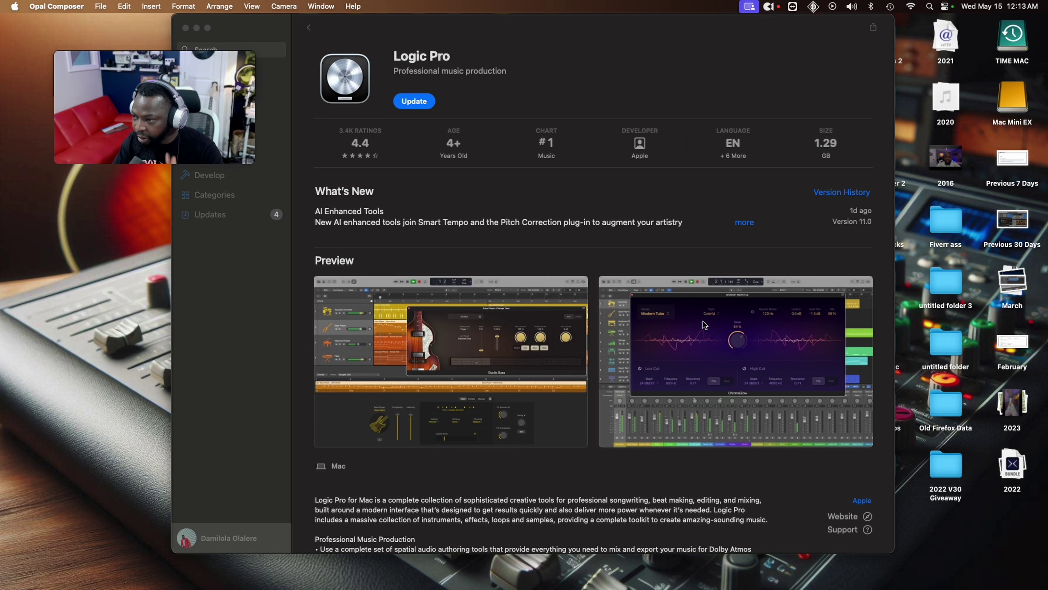
# Step: Update Logic Pro from the App Store and let it download the Essential Session Players library
pyautogui.click(423, 106)
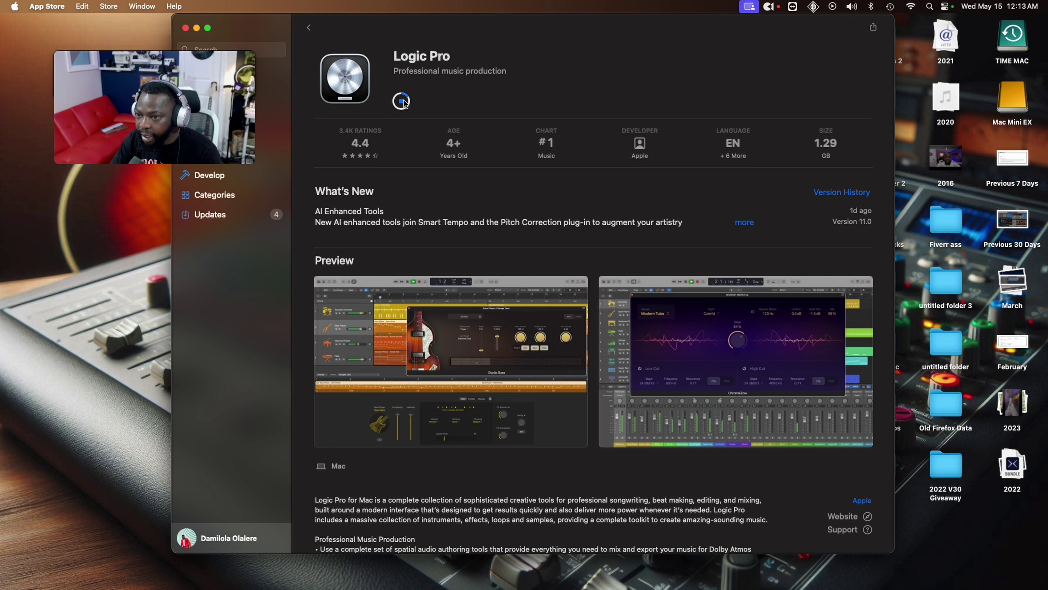
pyautogui.moveTo(406, 108)
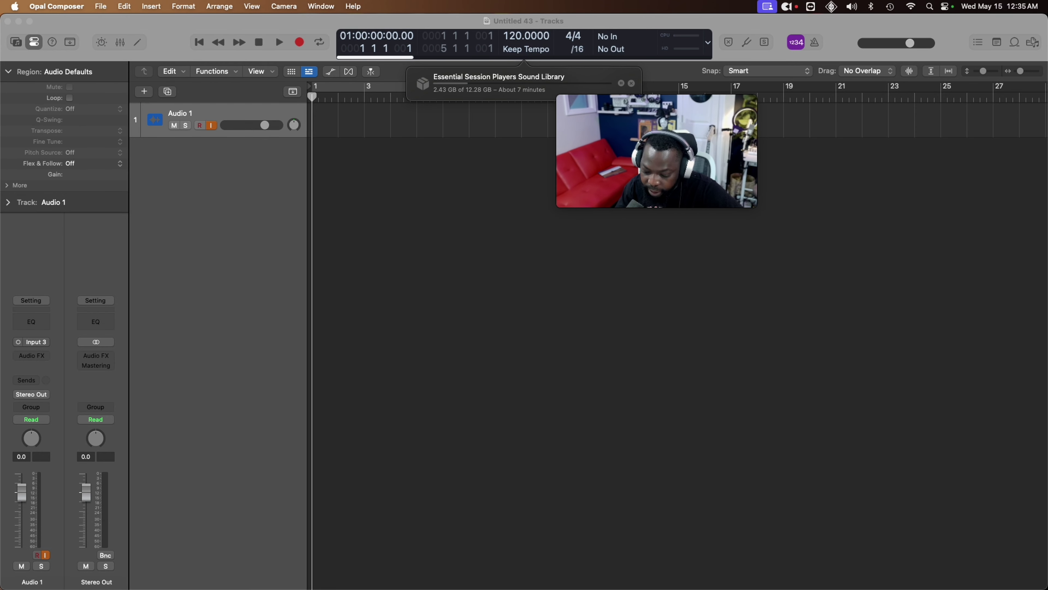
# Step: Bring the Logic Pro project window to the front
pyautogui.press('super+Tab')
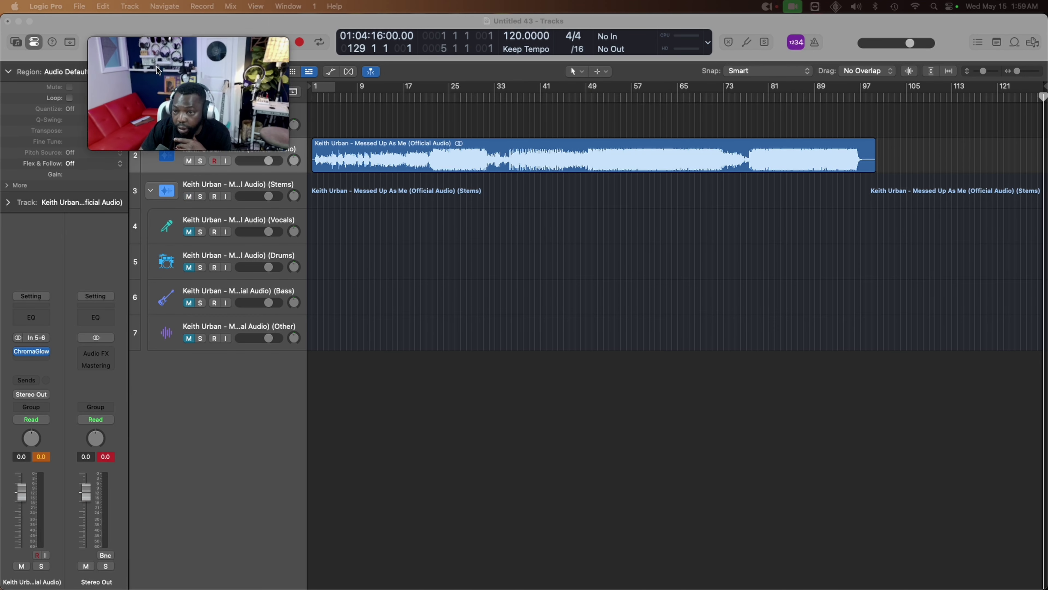
# Step: Collapse the Stems folder so only the song's audio track and folder track show
pyautogui.click(112, 61)
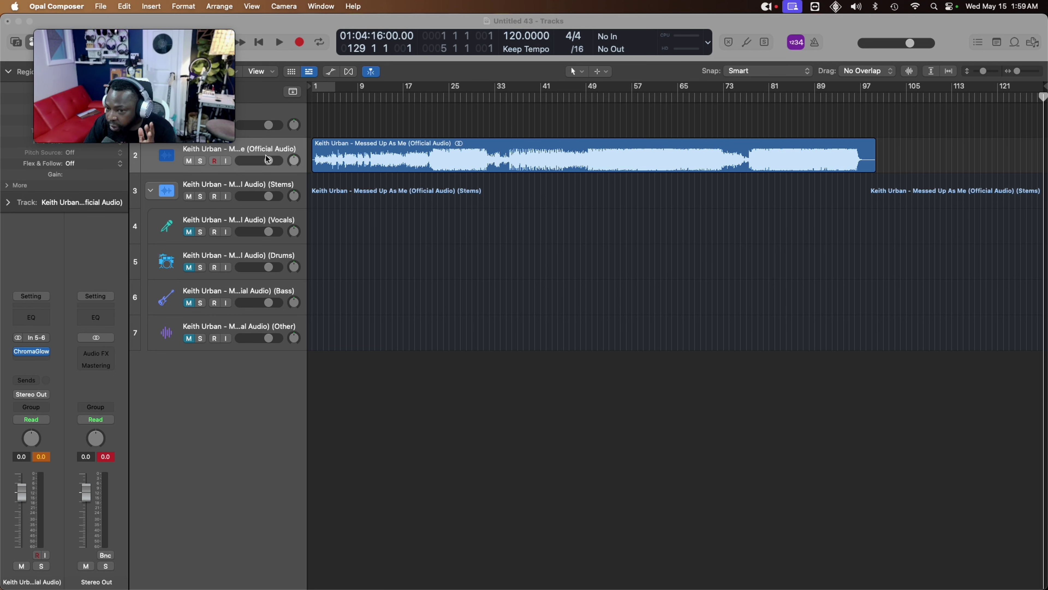
pyautogui.click(149, 196)
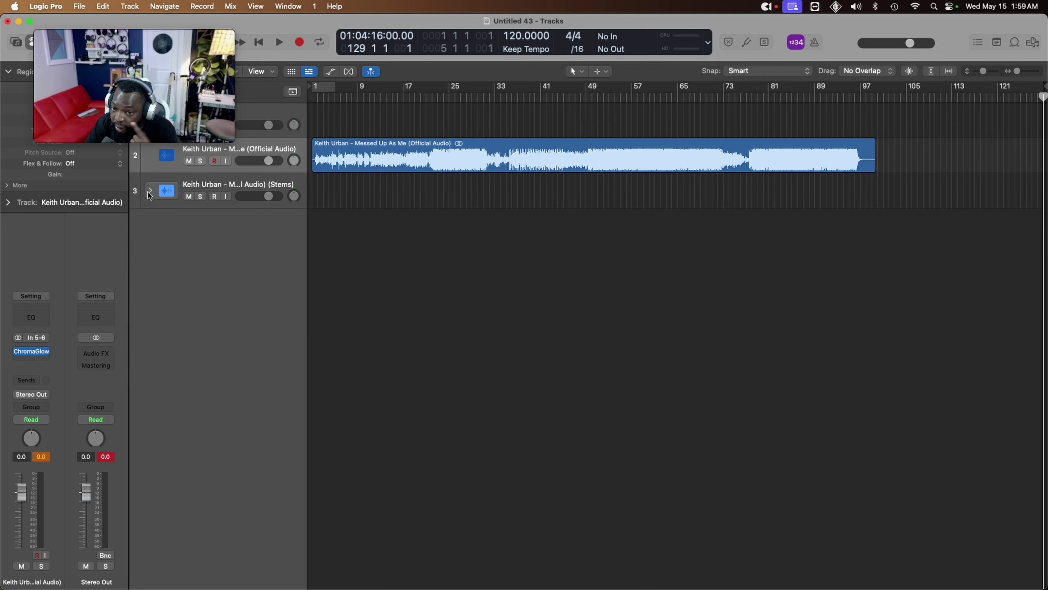
# Step: Open the 'Messed Up As Me' region's context menu and reveal Processing > Stem Splitter
pyautogui.rightClick(363, 155)
pyautogui.rightClick(338, 149)
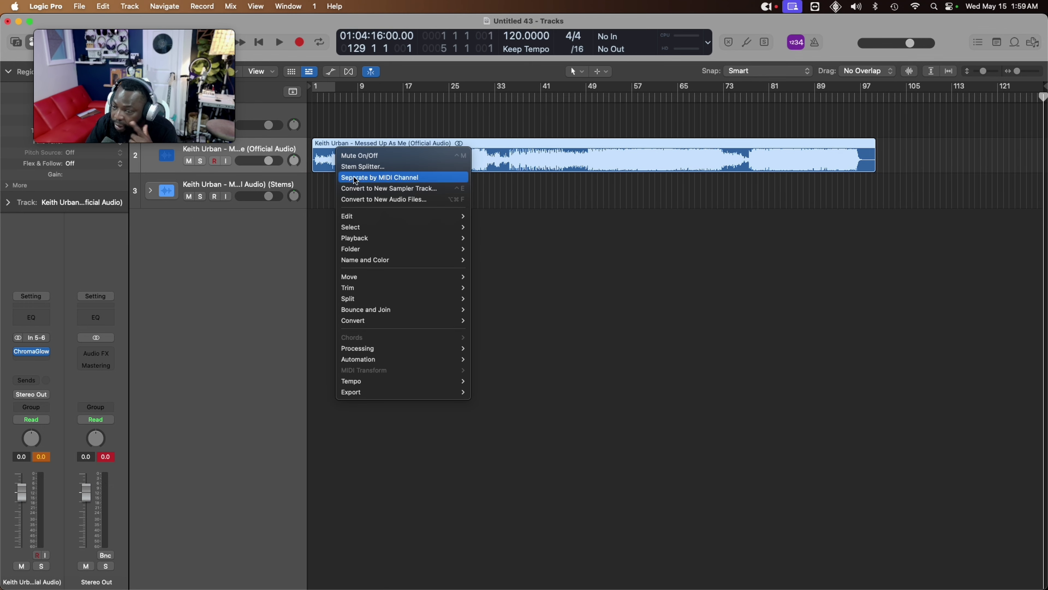
pyautogui.click(646, 365)
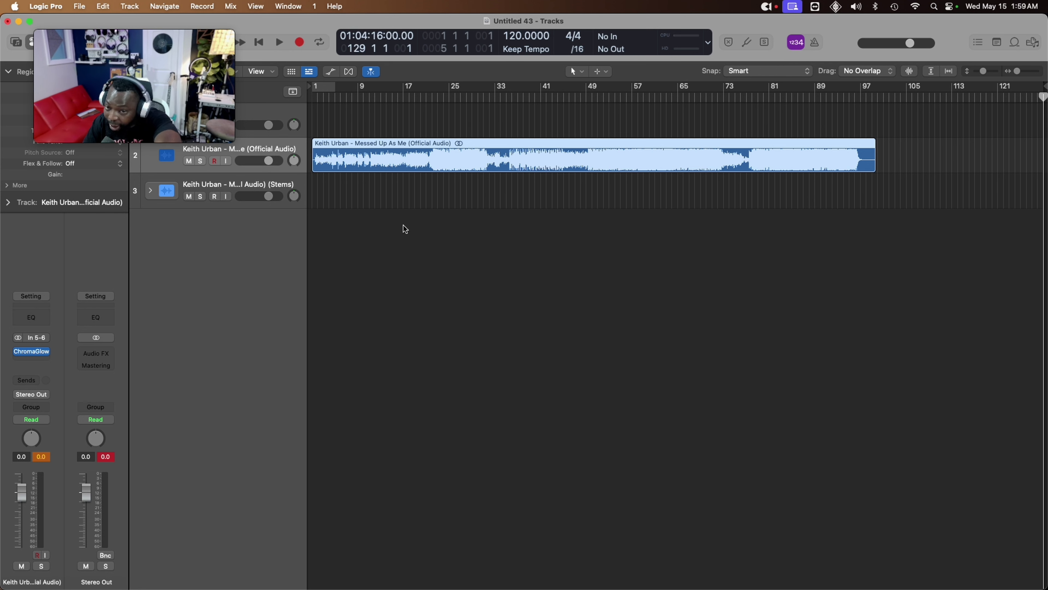
pyautogui.rightClick(414, 153)
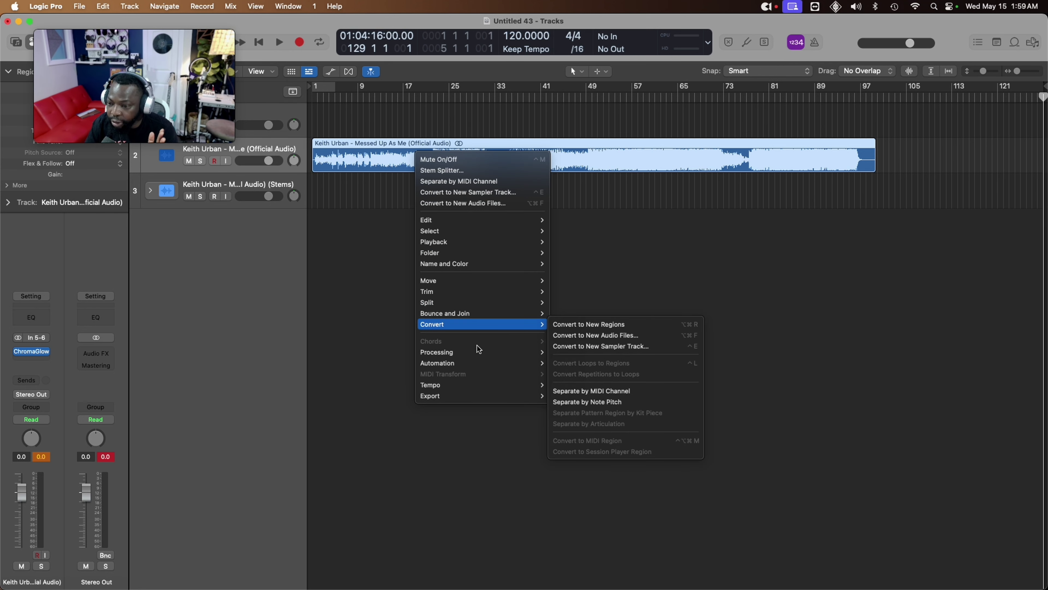
pyautogui.click(347, 182)
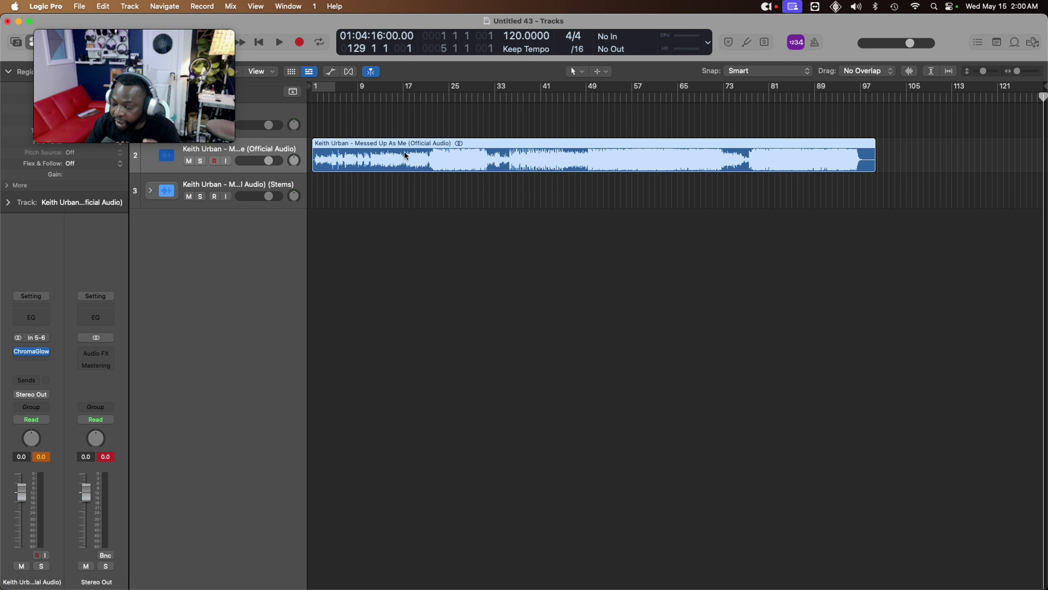
pyautogui.rightClick(449, 143)
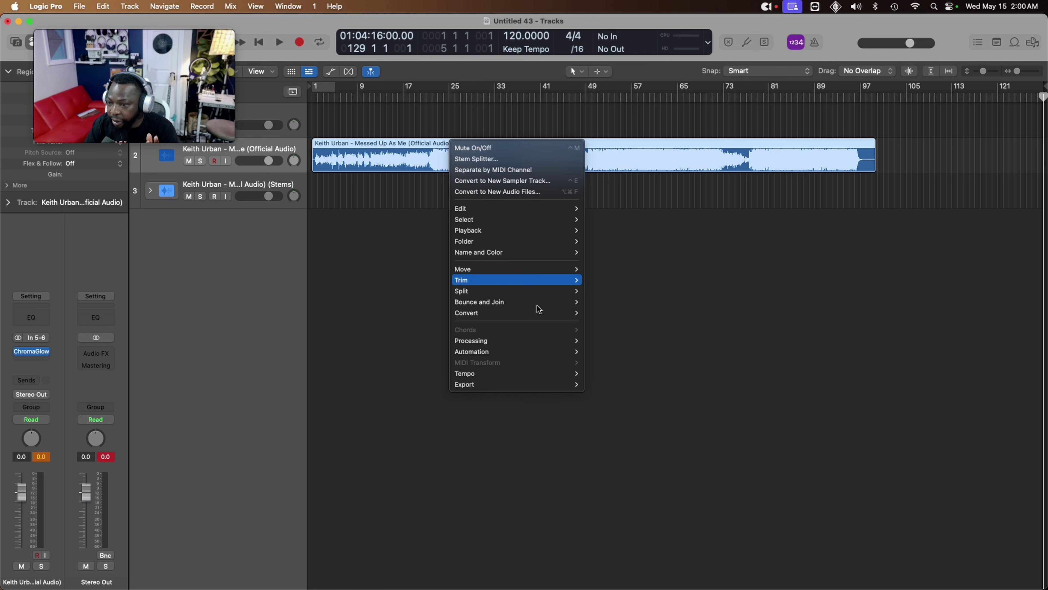
pyautogui.moveTo(569, 341)
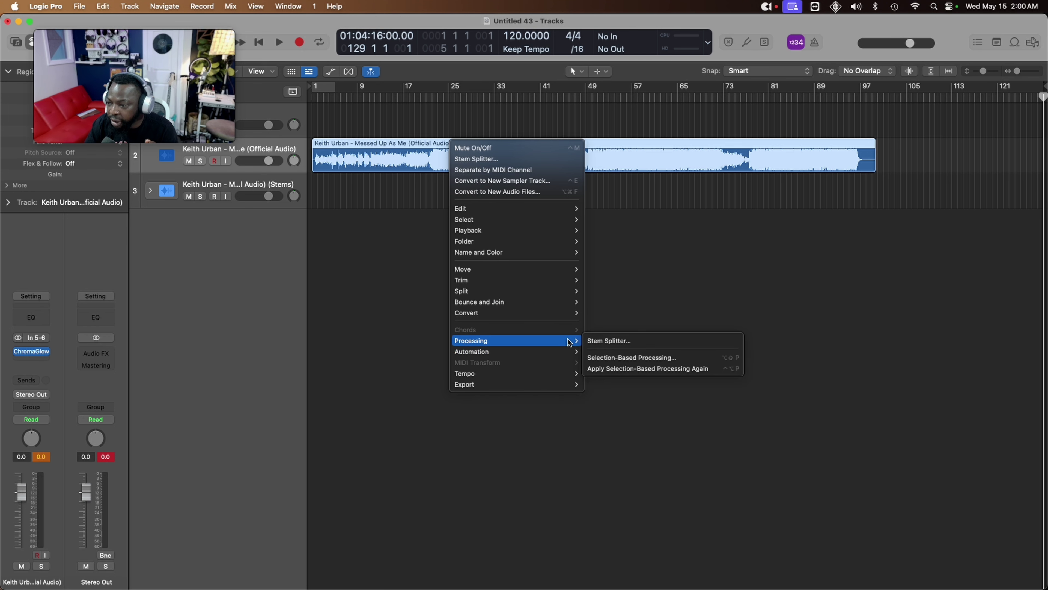
# Step: Run Stem Splitter on the song region with Vocals, Drums, Bass and Other checked
pyautogui.click(609, 341)
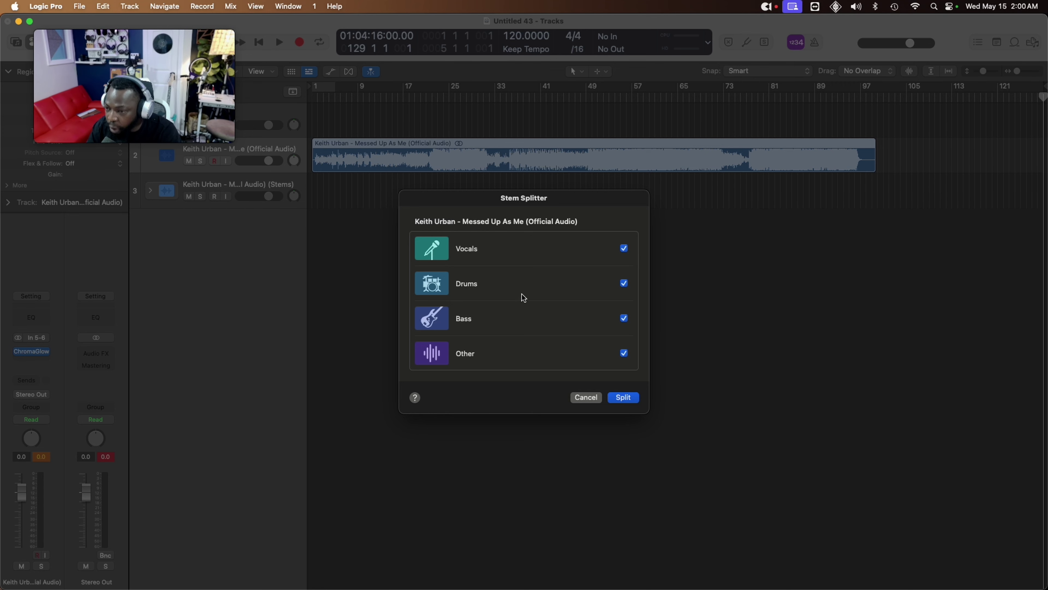
pyautogui.click(628, 400)
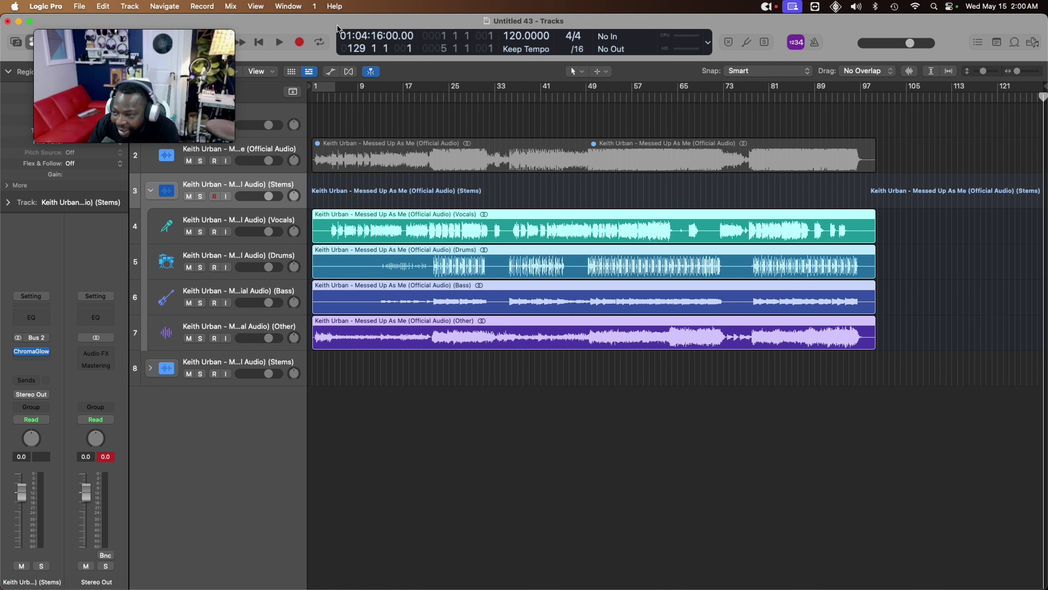
# Step: Place the playhead at bar 39 in the ruler
pyautogui.click(468, 97)
pyautogui.moveTo(468, 97); pyautogui.dragTo(530, 98)
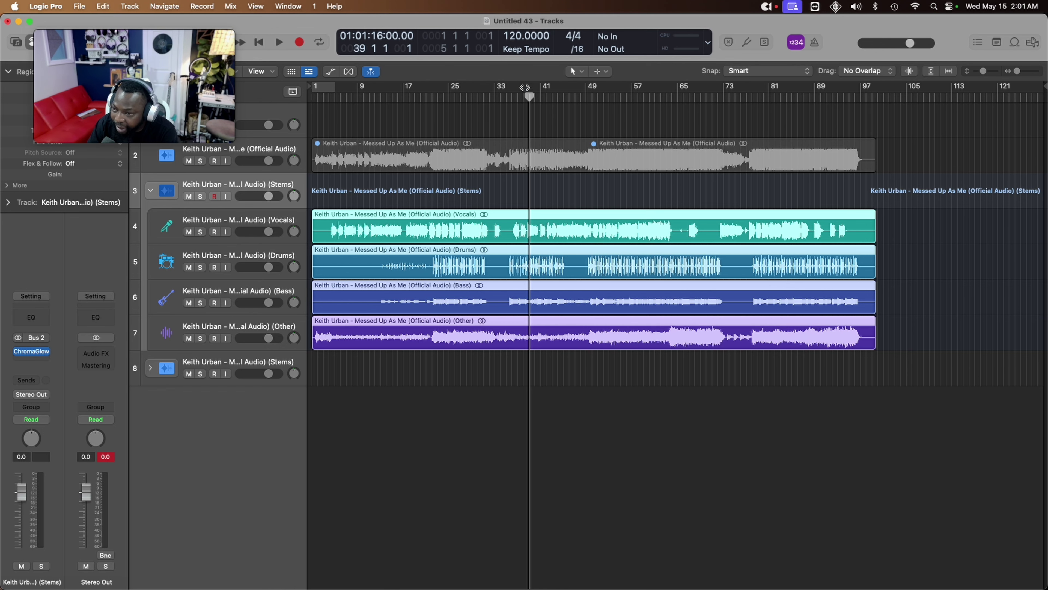
# Step: Solo and audition the Vocals stem, turning its volume down to -4.6 dB
pyautogui.click(200, 232)
pyautogui.press('space')
pyautogui.press('space')
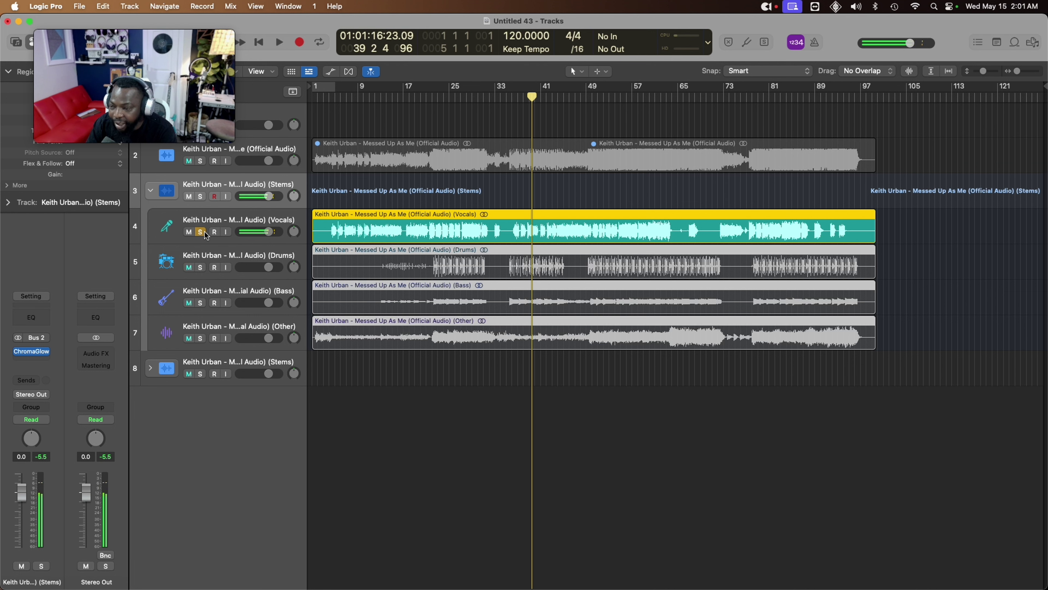
pyautogui.moveTo(268, 232); pyautogui.dragTo(260, 231)
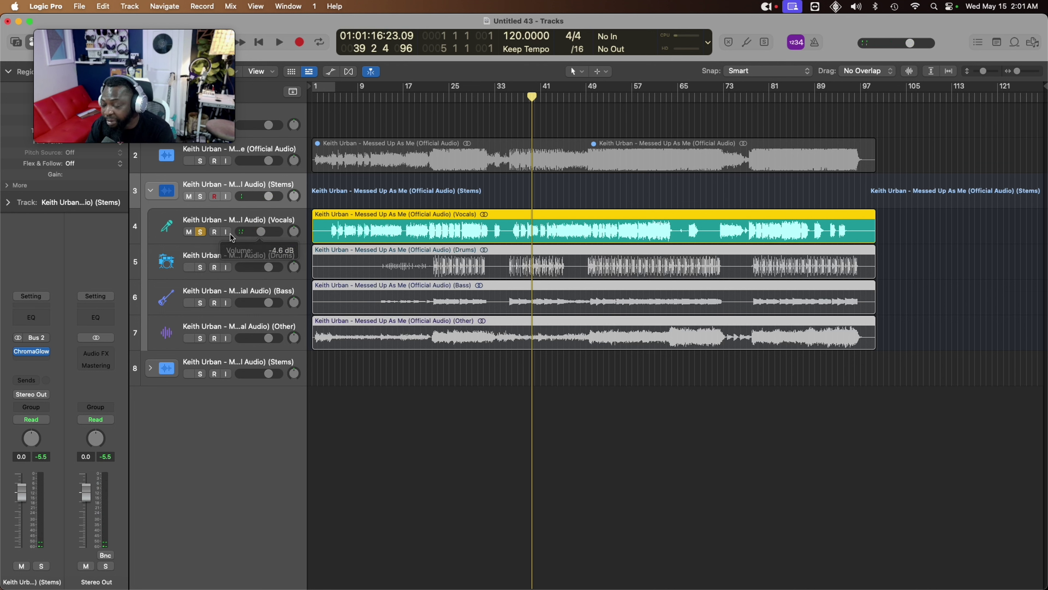
pyautogui.press('space')
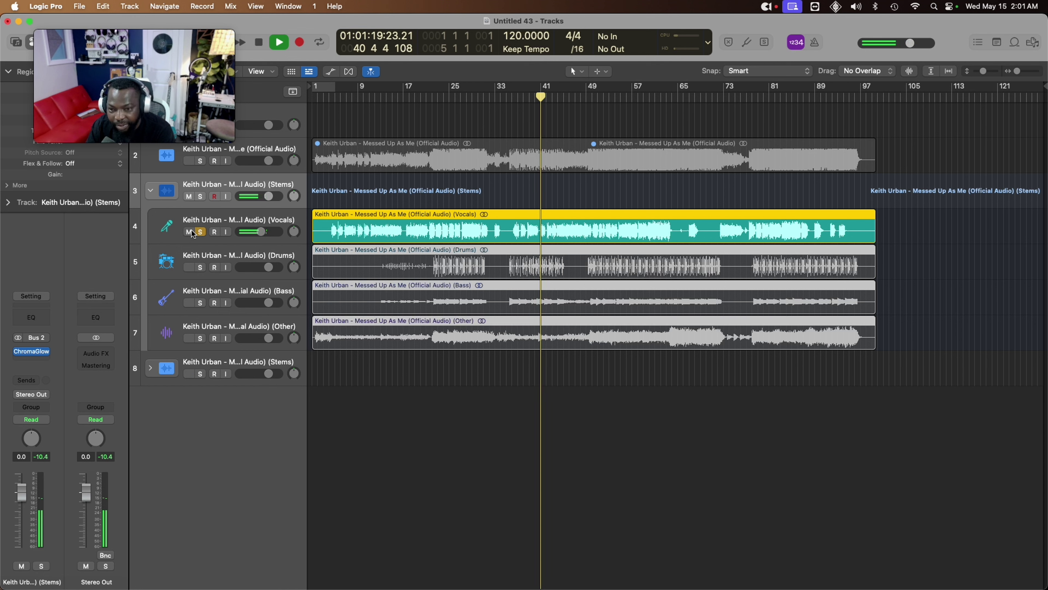
pyautogui.click(200, 232)
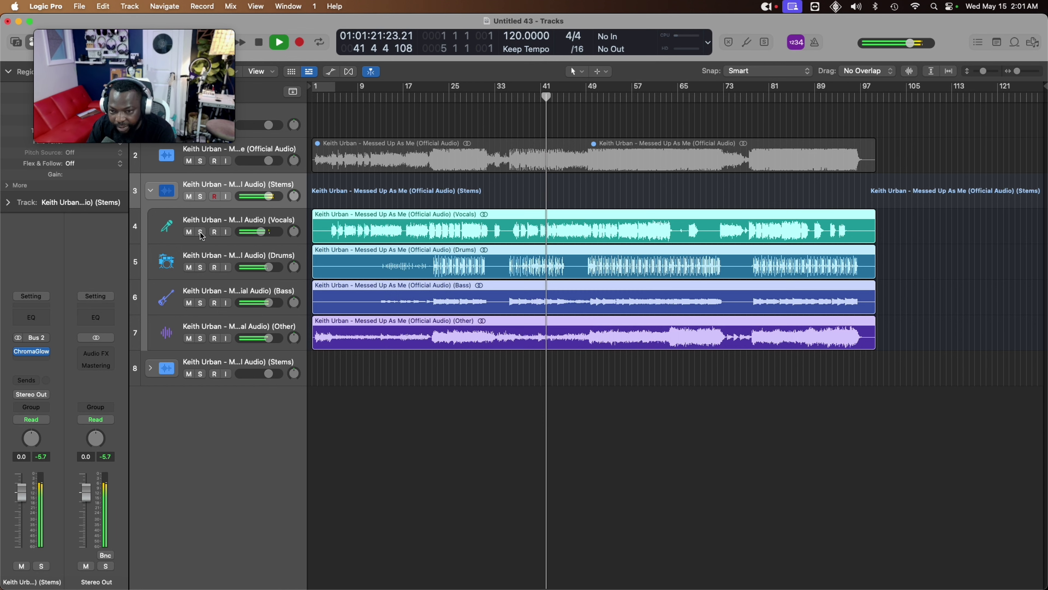
pyautogui.press('space')
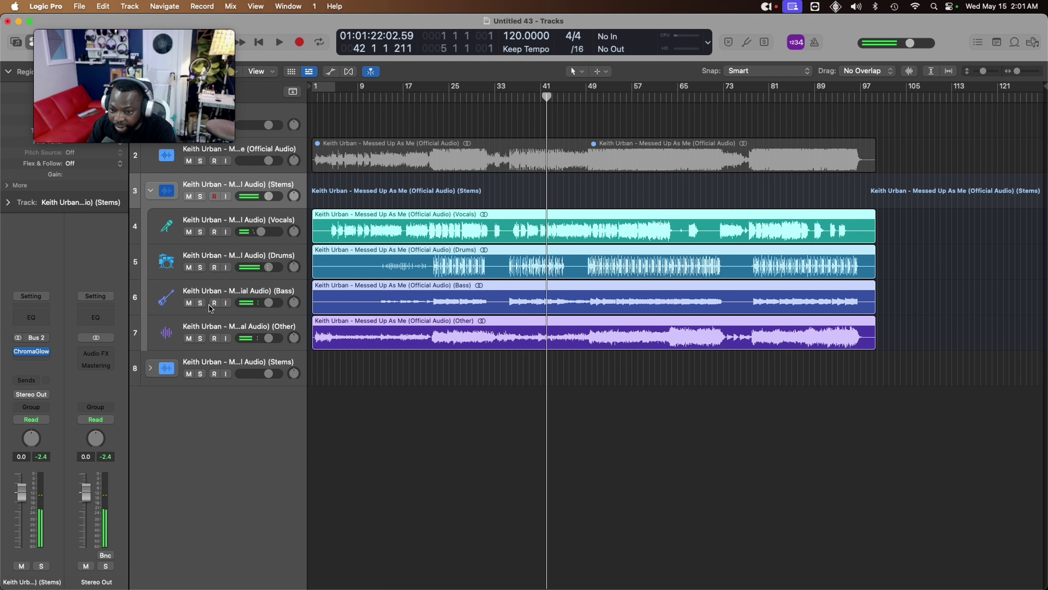
# Step: Audition the Bass stem, soloed and then with Drums, lowering the Bass volume
pyautogui.click(200, 303)
pyautogui.press('space')
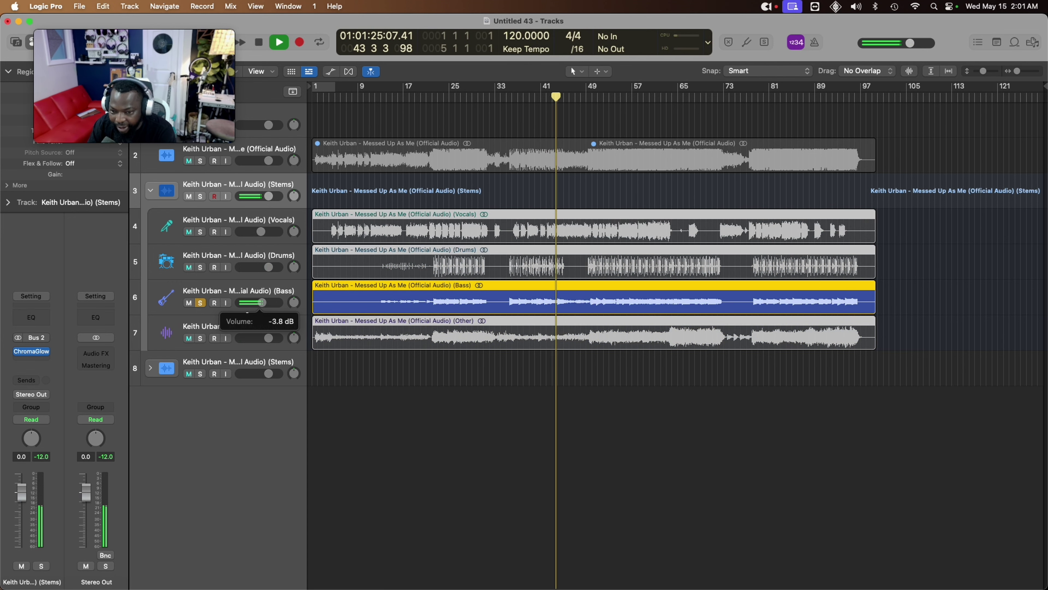
pyautogui.moveTo(269, 305); pyautogui.dragTo(240, 306)
pyautogui.click(200, 267)
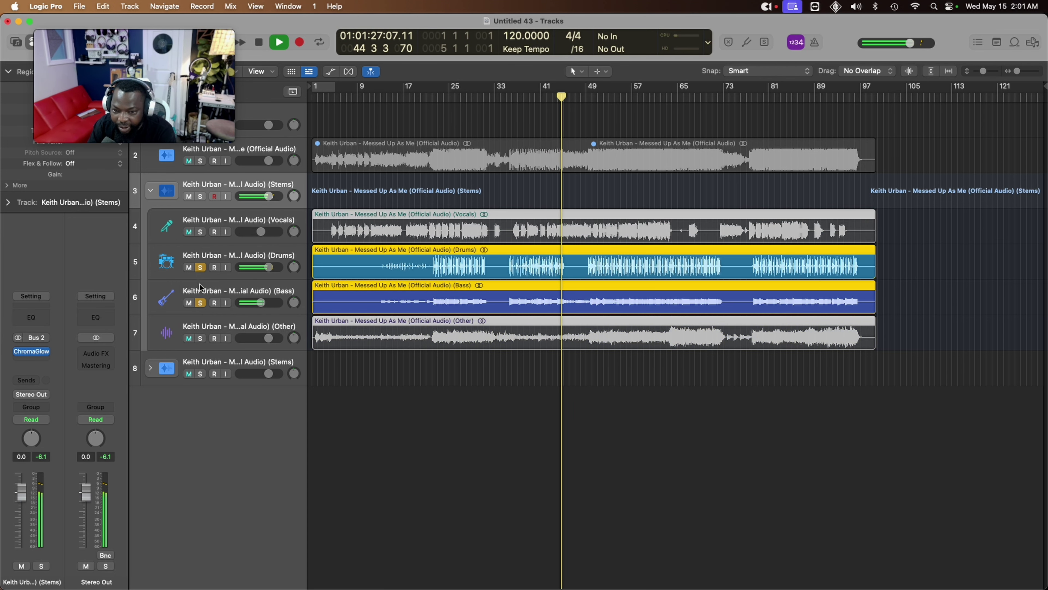
pyautogui.click(201, 303)
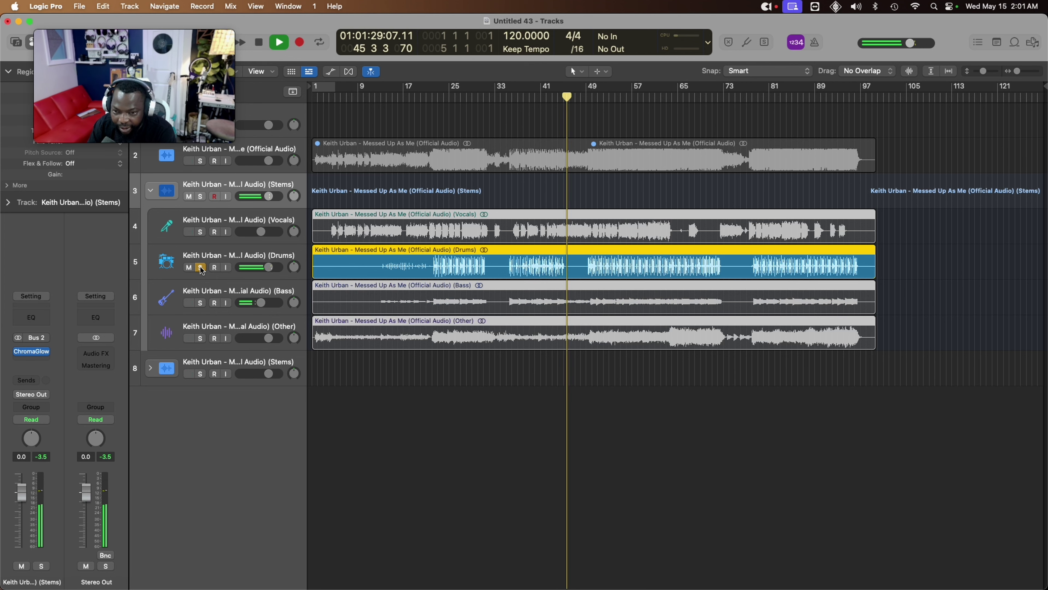
pyautogui.click(201, 268)
pyautogui.press('space')
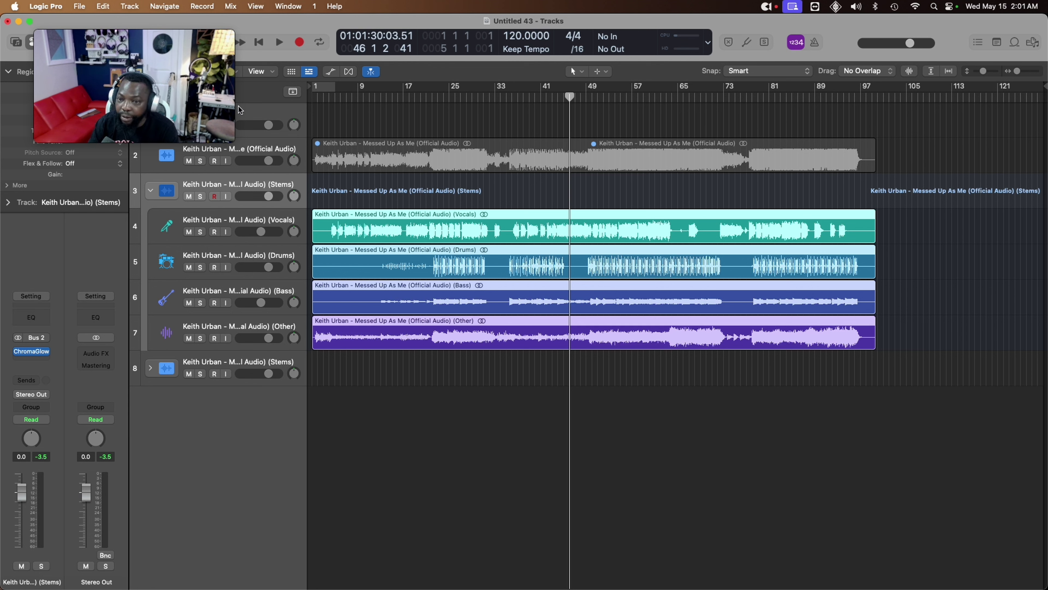
# Step: Mute the Stems folder and its Vocals, Drums, Bass and Other tracks
pyautogui.click(369, 154)
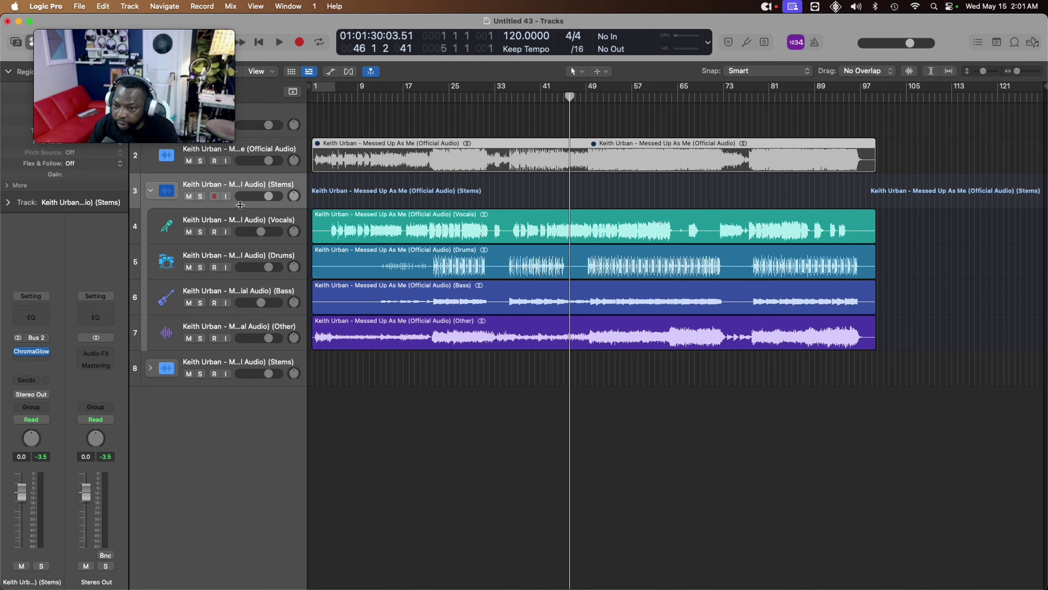
pyautogui.click(189, 196)
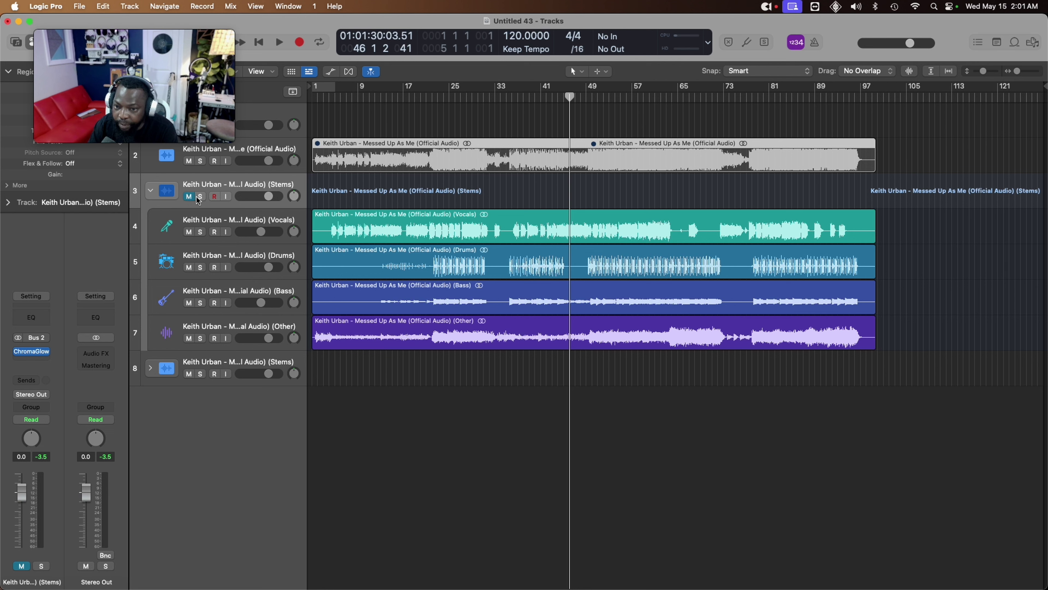
pyautogui.click(188, 232)
pyautogui.click(189, 267)
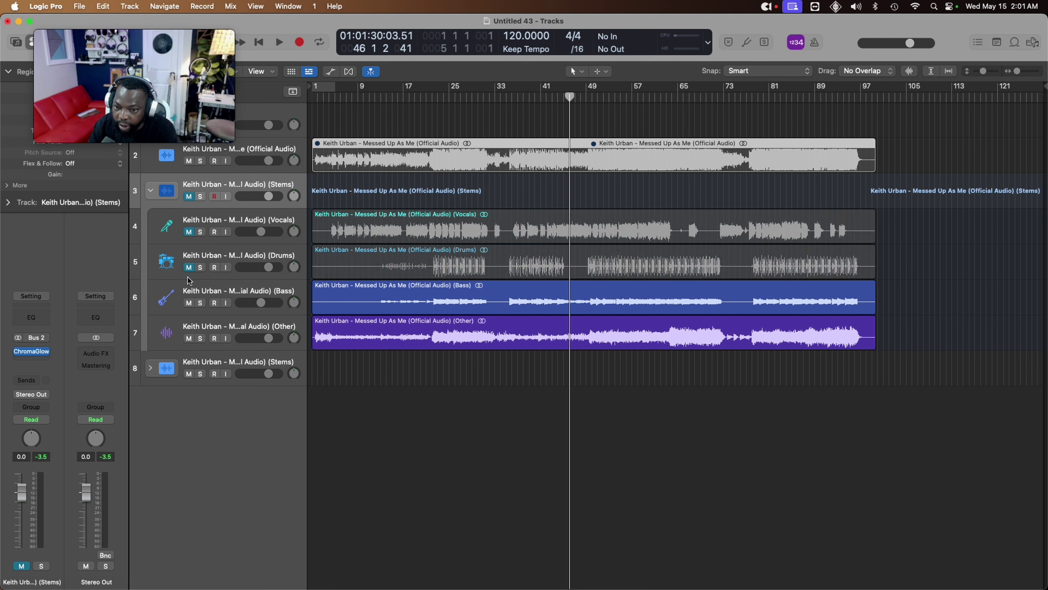
pyautogui.click(188, 303)
pyautogui.click(189, 339)
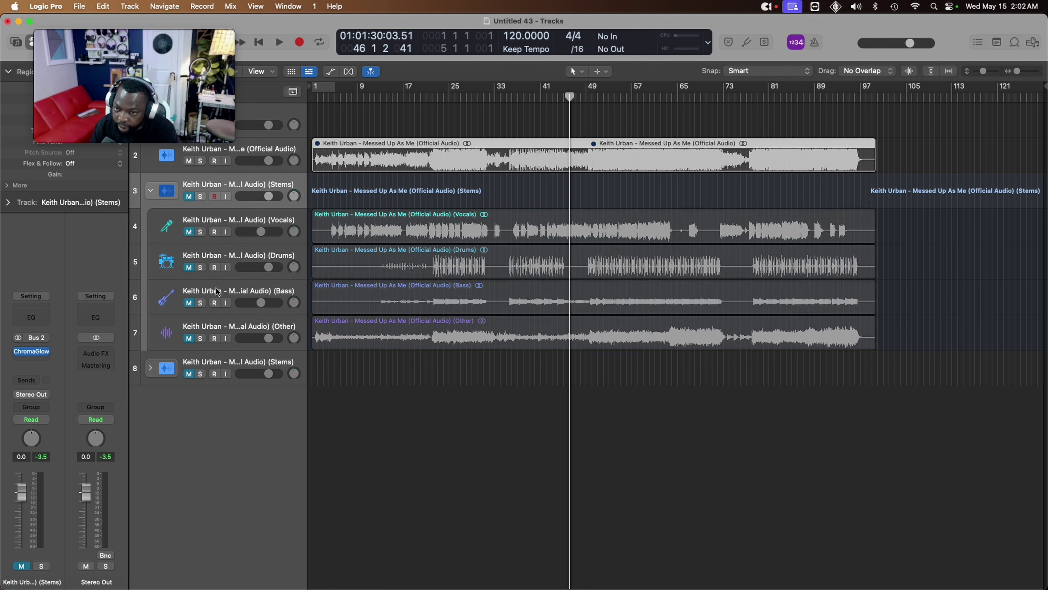
pyautogui.moveTo(137, 40); pyautogui.dragTo(114, 24)
# Step: Unmute the original full-song region with Mute On/Off
pyautogui.click(243, 154)
pyautogui.rightClick(363, 144)
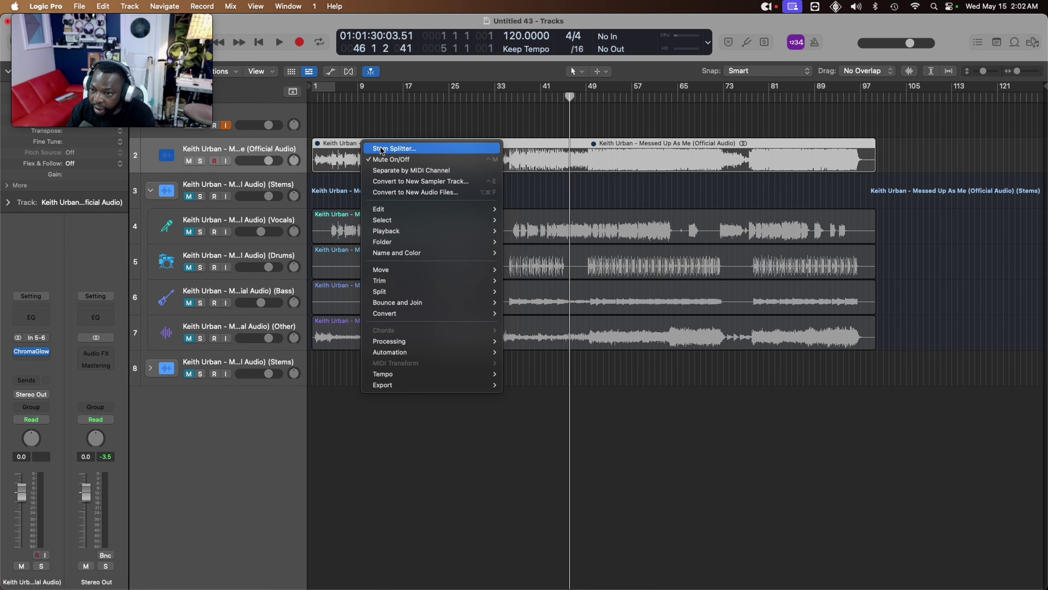
pyautogui.click(390, 160)
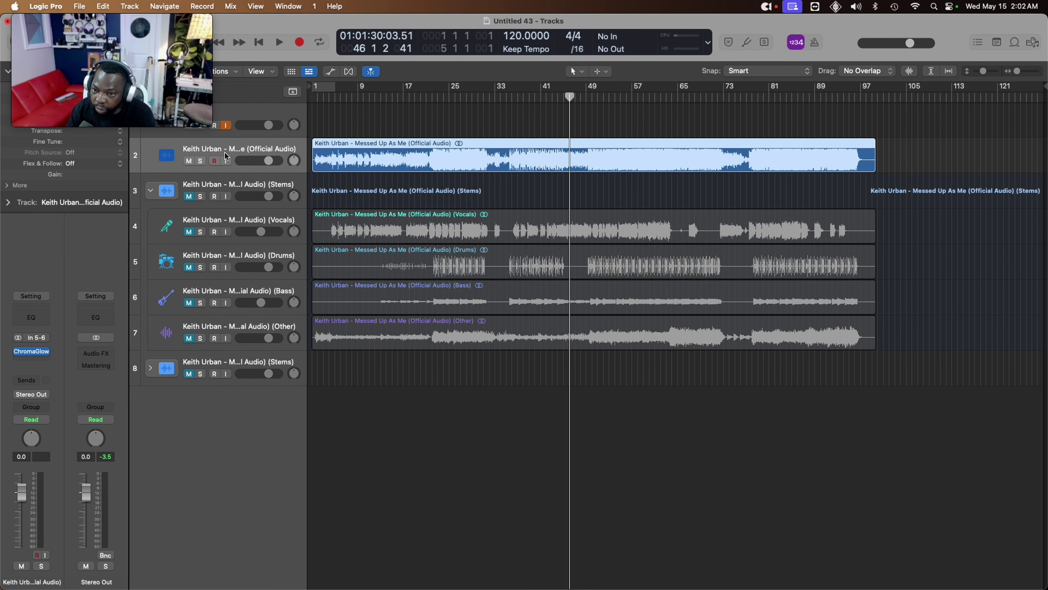
# Step: Open the ChromaGlow plug-in window on the song track, showing the Default Preset
pyautogui.click(47, 352)
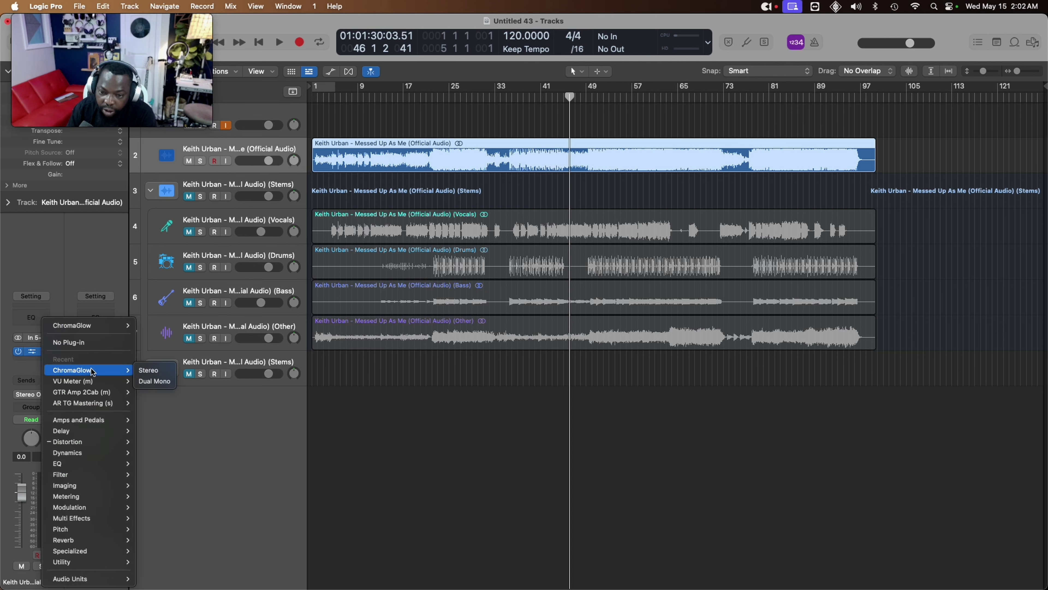
pyautogui.moveTo(95, 442)
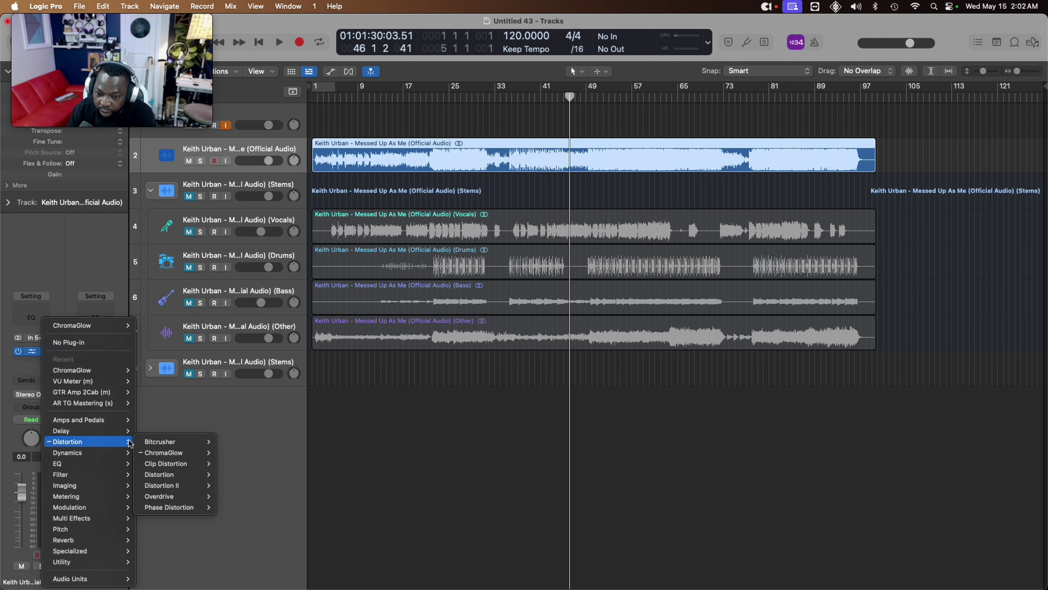
pyautogui.press('Escape')
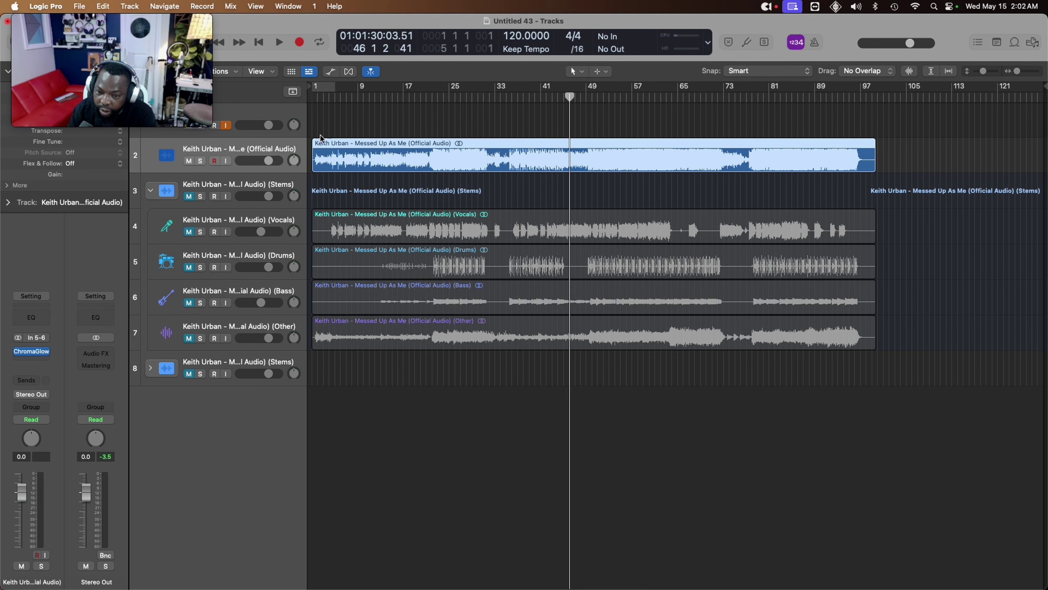
pyautogui.moveTo(34, 354)
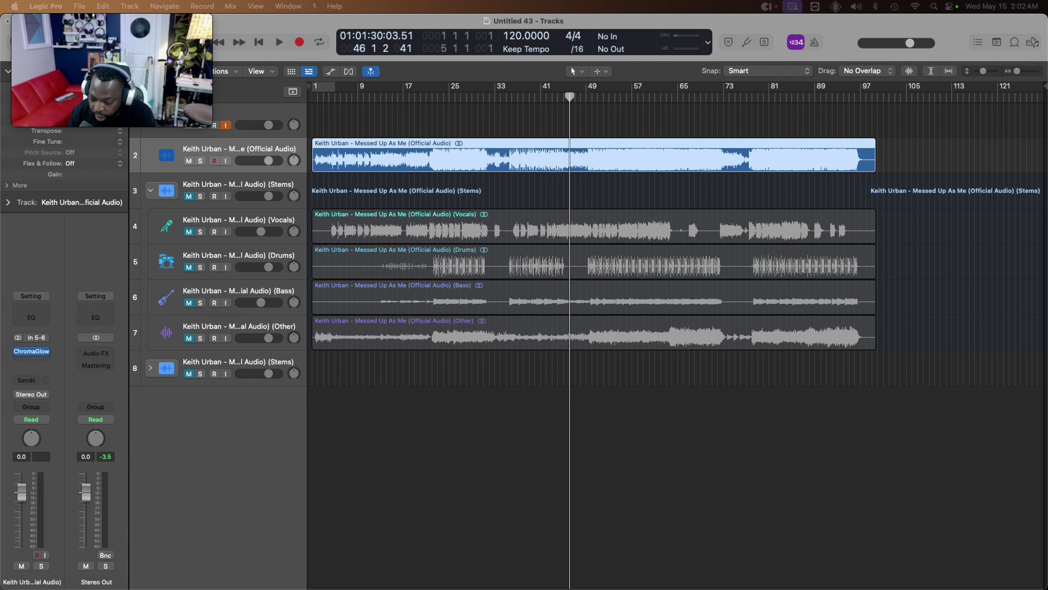
pyautogui.click(31, 351)
pyautogui.moveTo(417, 264); pyautogui.dragTo(380, 166)
# Step: Load ChromaGlow's Master Bus 'Energize' preset, keeping Retro Tube model, Colorful style, 73% drive
pyautogui.click(380, 182)
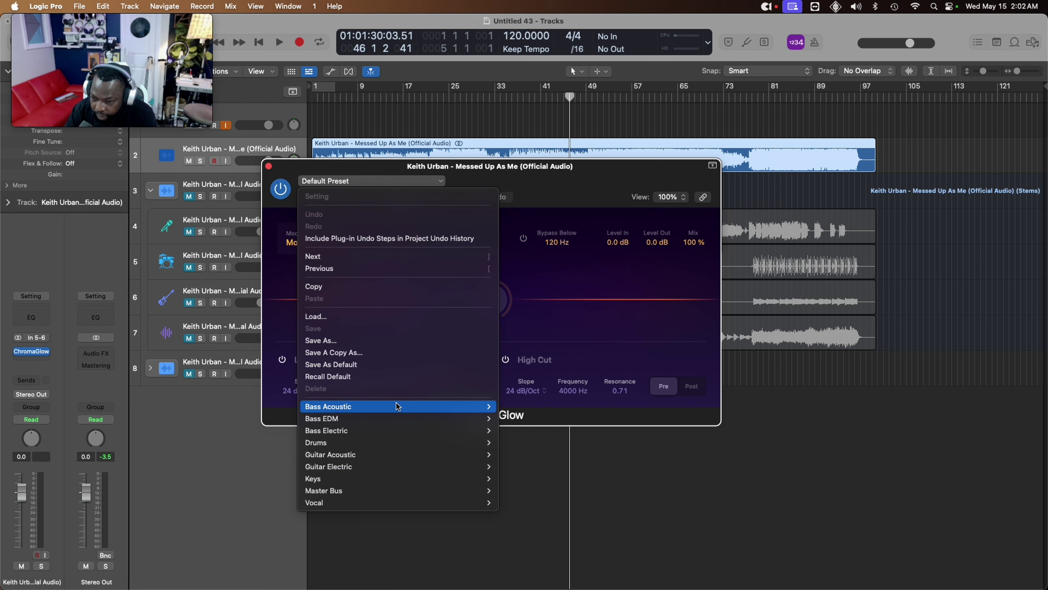
pyautogui.moveTo(459, 470)
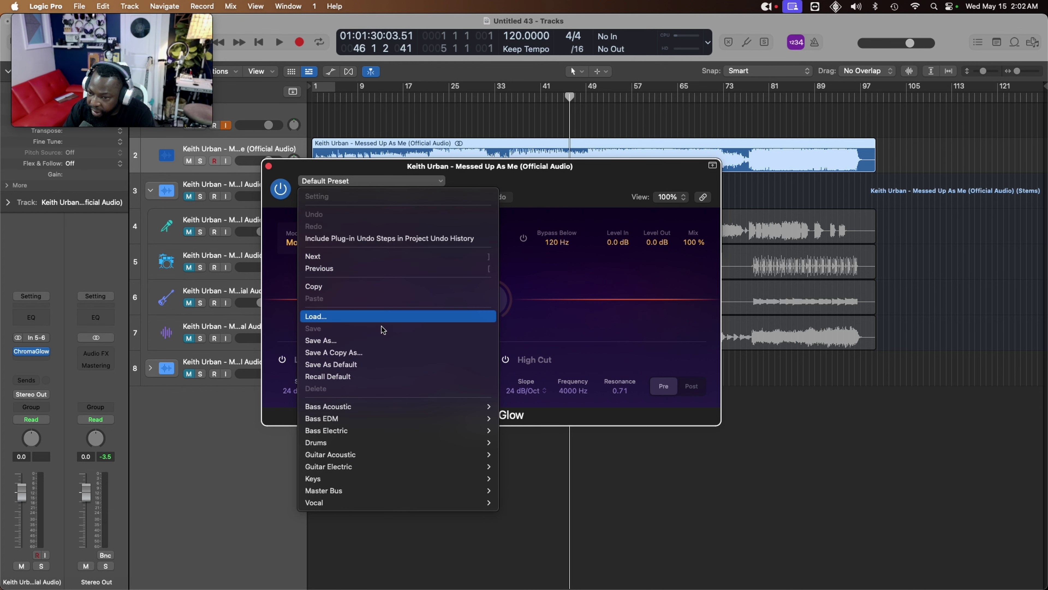
pyautogui.moveTo(321, 508)
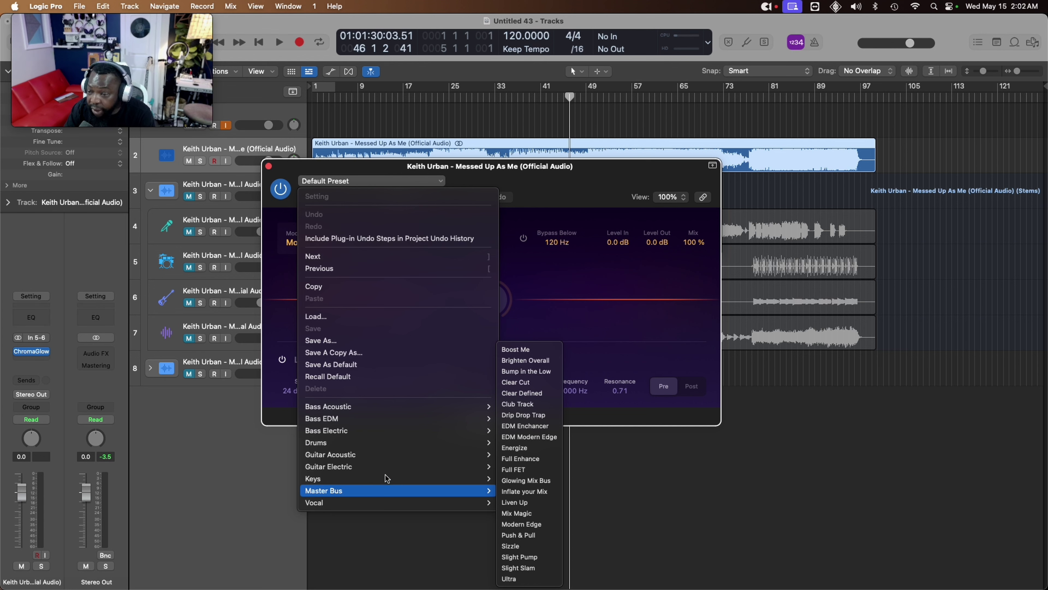
pyautogui.click(539, 449)
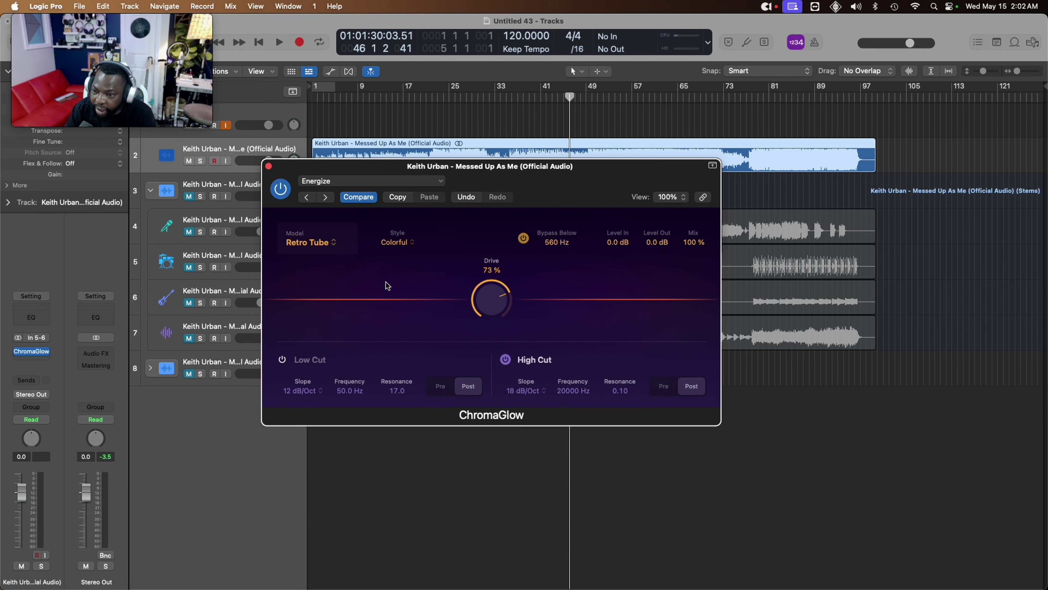
pyautogui.click(310, 245)
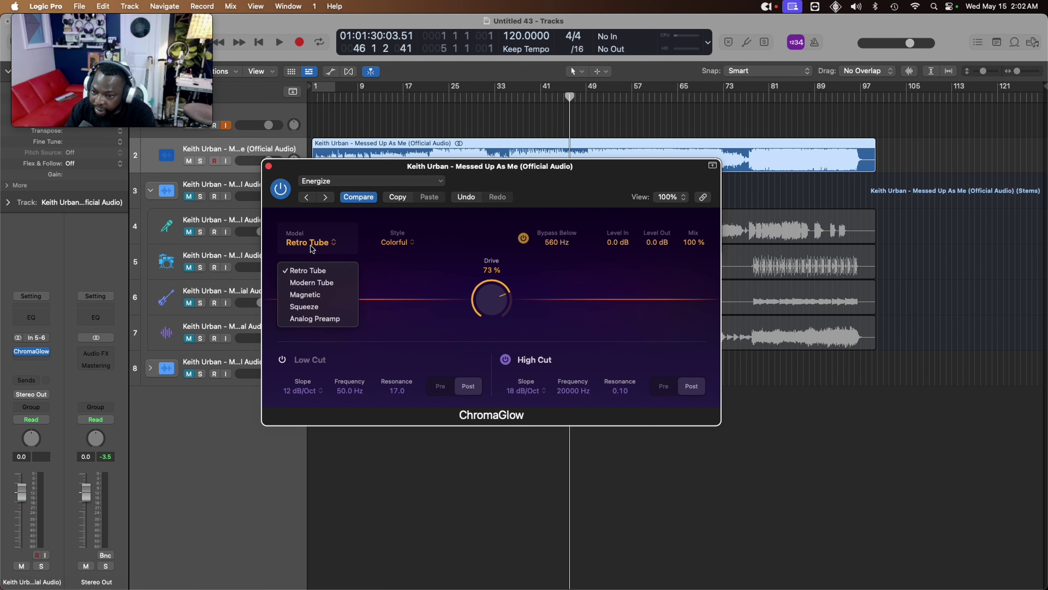
pyautogui.click(548, 268)
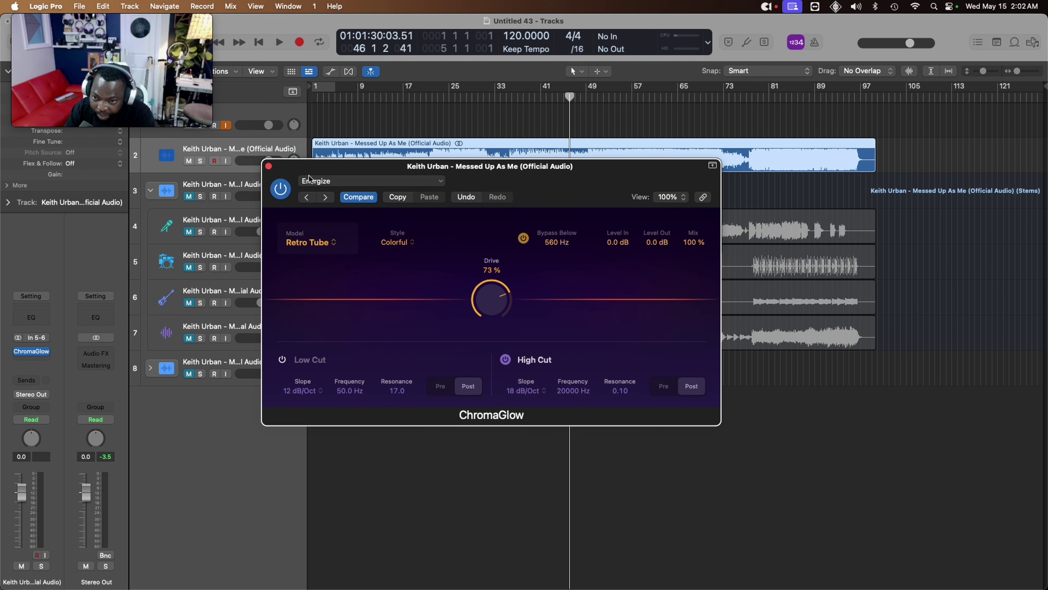
# Step: Move the ChromaGlow window lower to reveal the tracks
pyautogui.moveTo(315, 191); pyautogui.dragTo(412, 383)
pyautogui.click(177, 143)
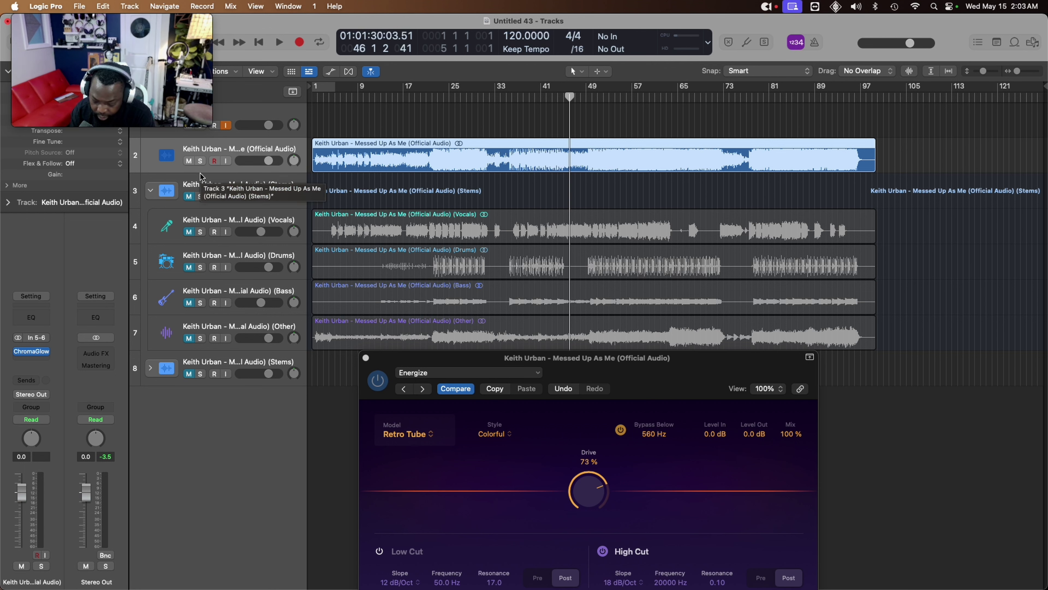
pyautogui.rightClick(208, 147)
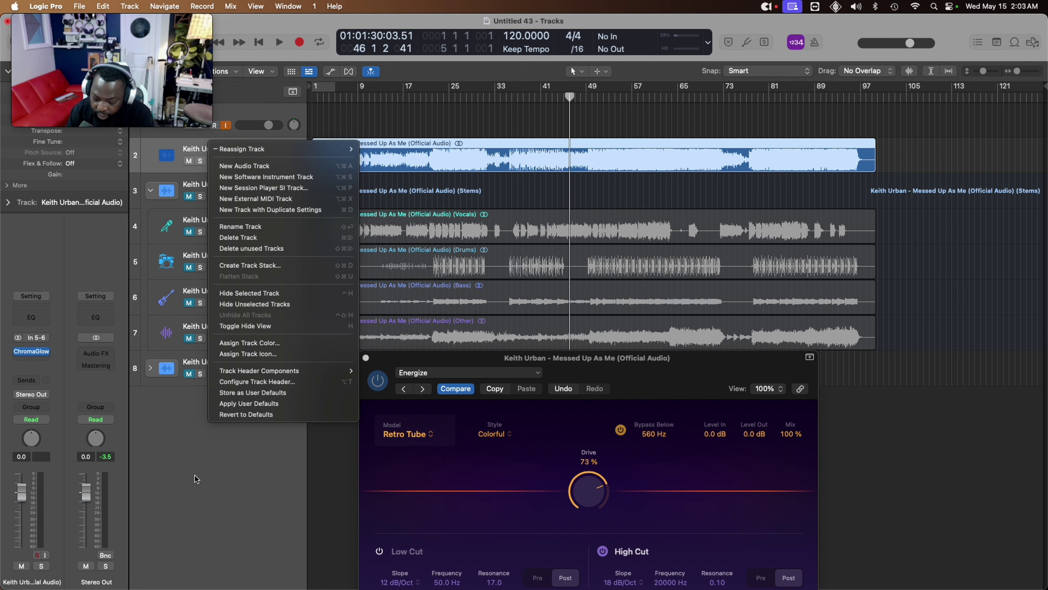
pyautogui.click(1014, 45)
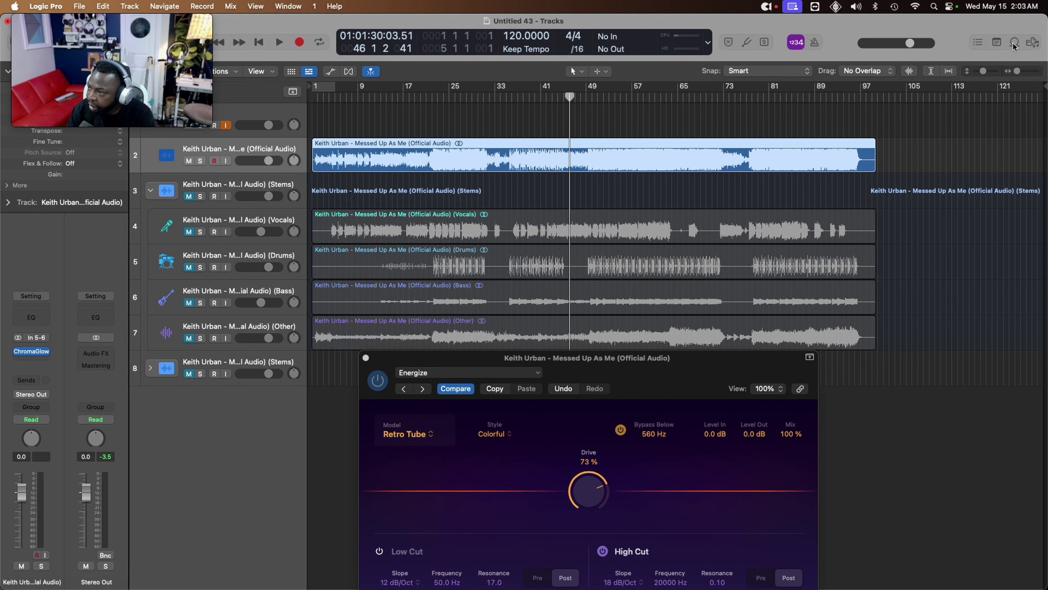
# Step: Open the Apple Loops browser and preview Andre Background 10 and 15
pyautogui.click(1015, 43)
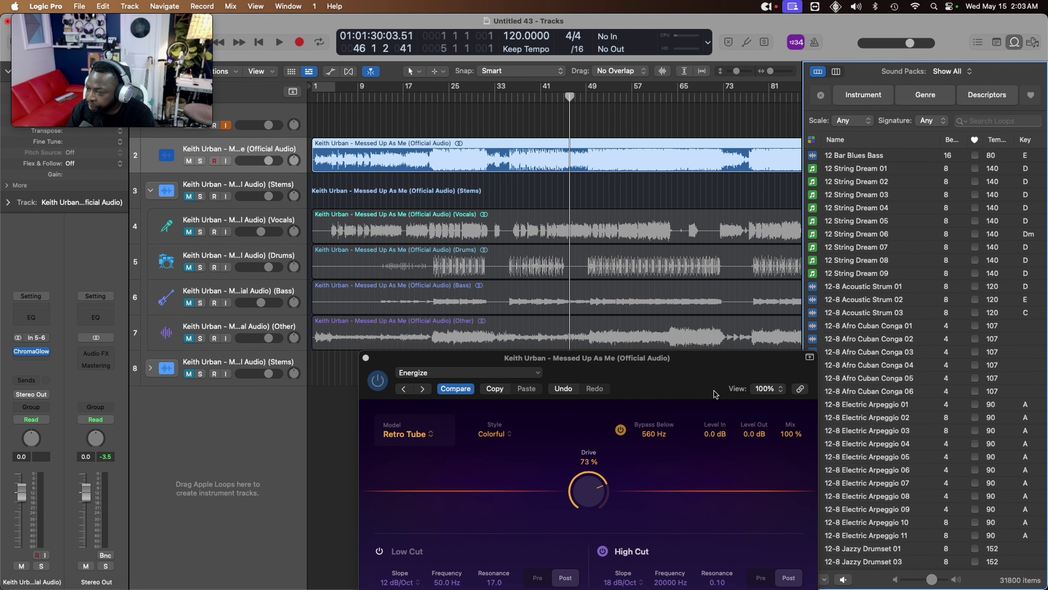
pyautogui.scroll(-15, 883, 410)
pyautogui.scroll(-20, 883, 414)
pyautogui.scroll(-20, 883, 414)
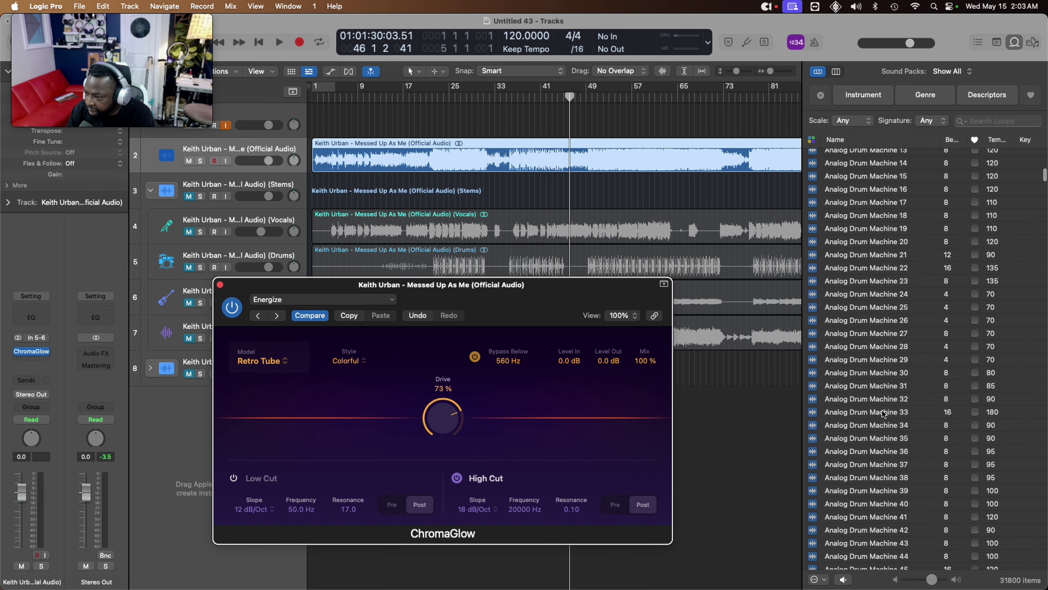
pyautogui.scroll(-15, 883, 414)
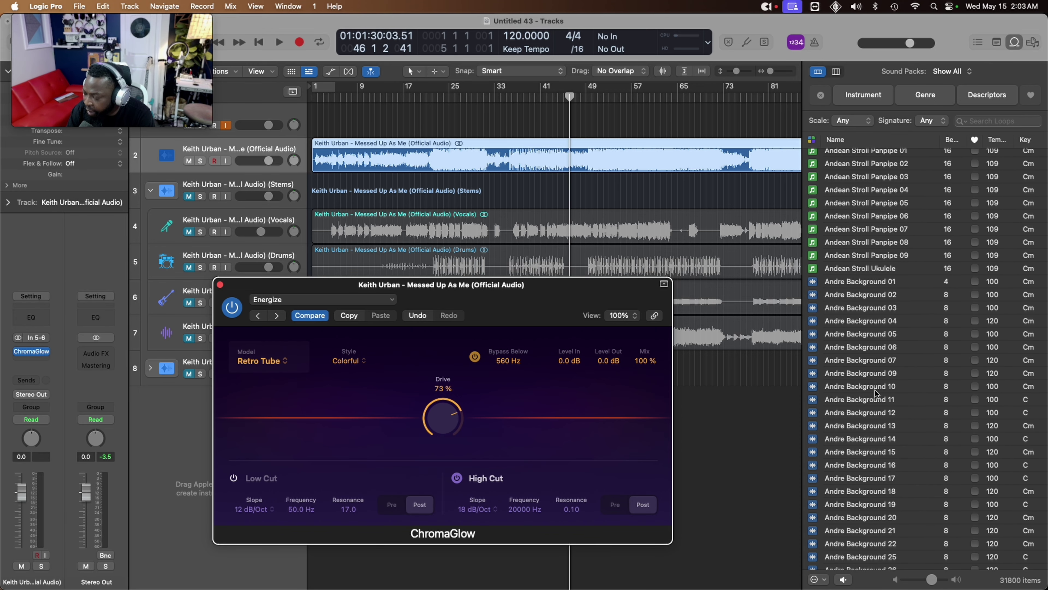
pyautogui.click(875, 390)
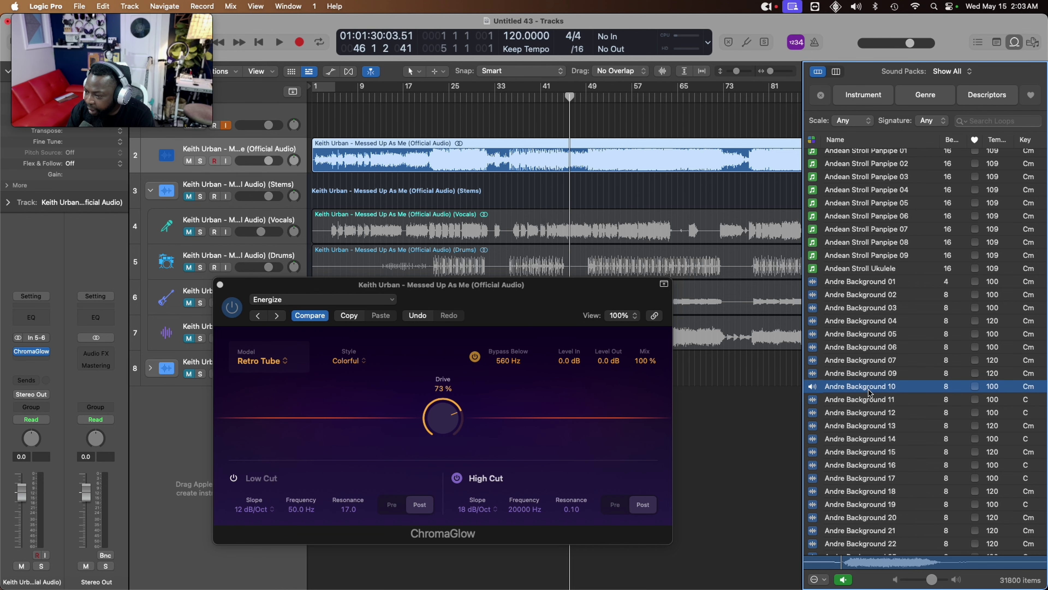
pyautogui.click(865, 456)
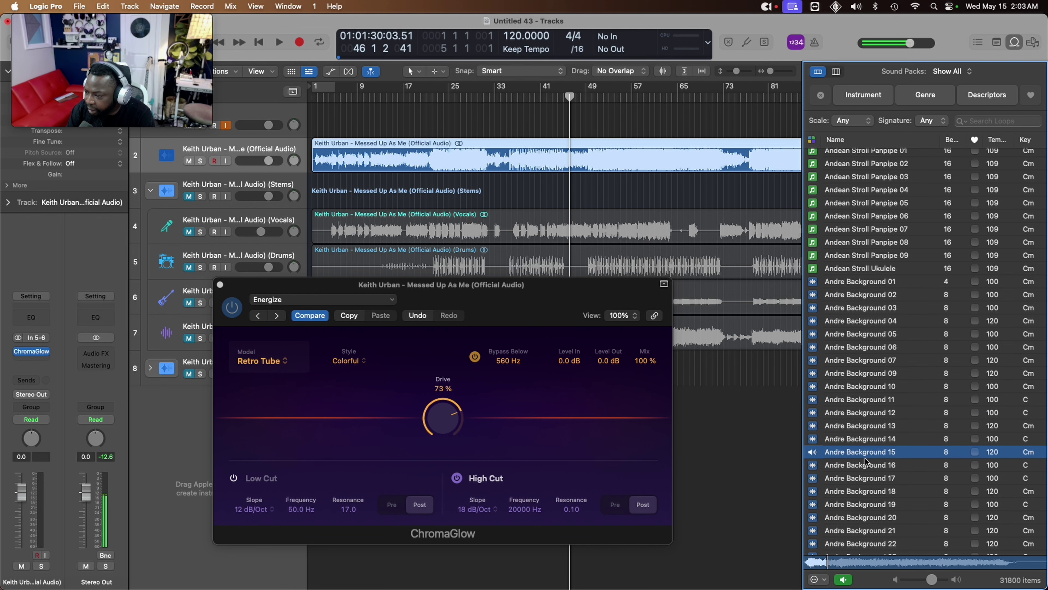
pyautogui.click(839, 455)
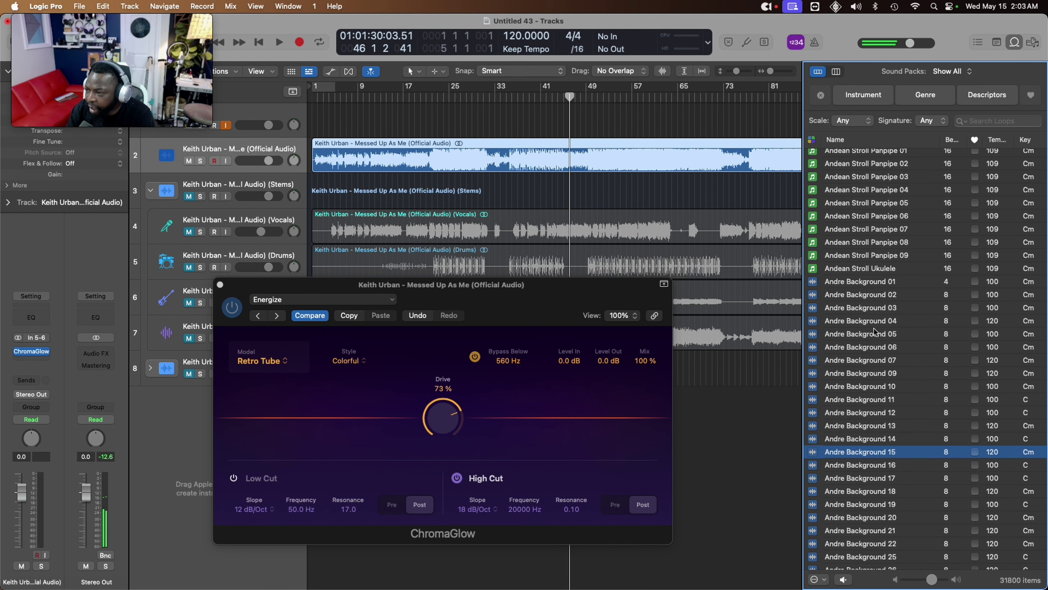
# Step: Preview the Vox Glitch FX 01 and Vox Chop FX 40 loops
pyautogui.scroll(-20, 933, 327)
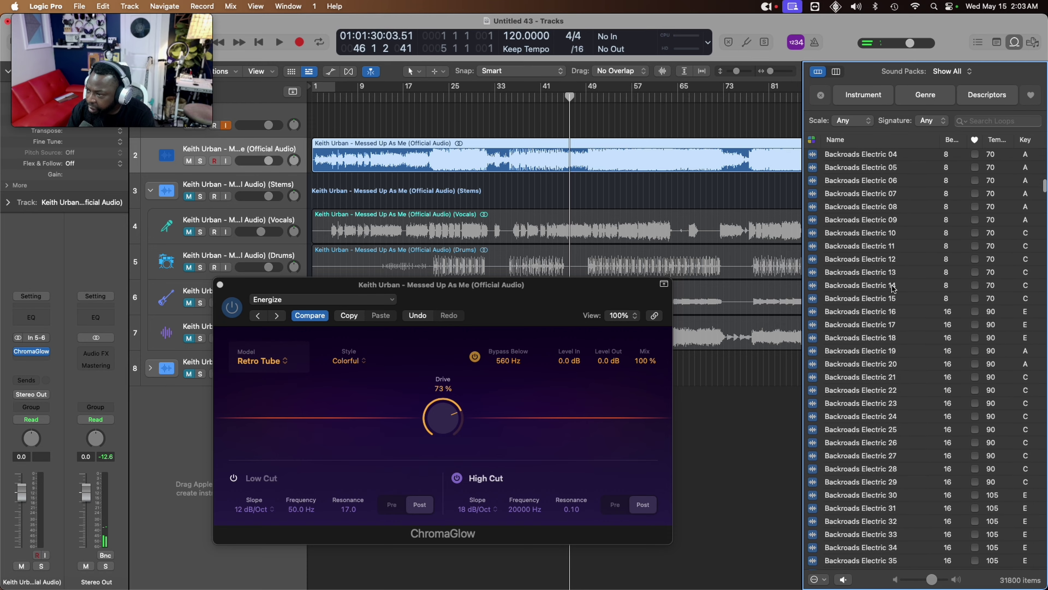
pyautogui.scroll(-15, 882, 232)
pyautogui.scroll(-5, 875, 330)
pyautogui.scroll(-20, 876, 369)
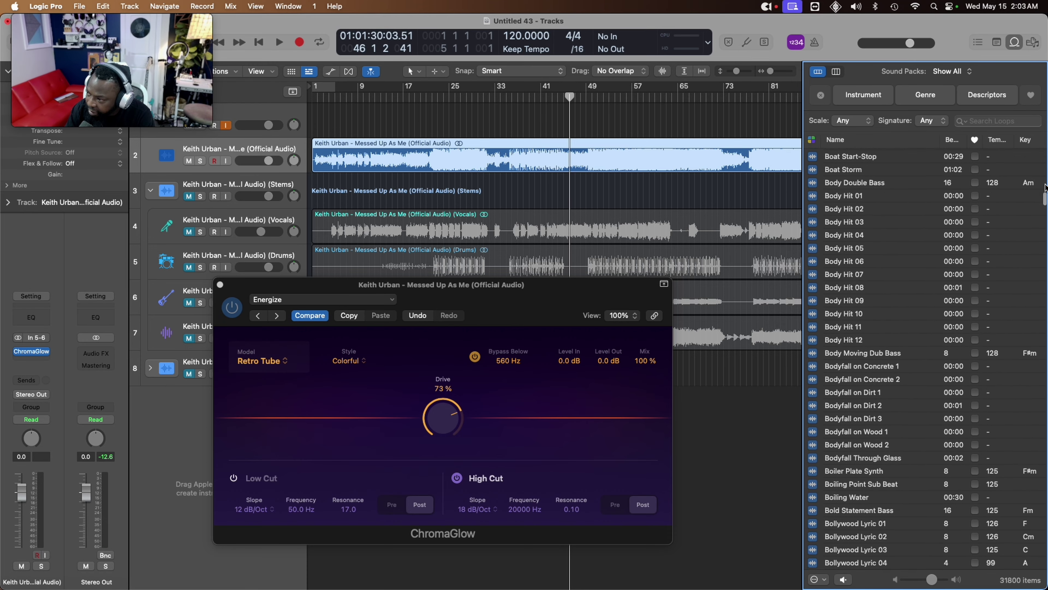
pyautogui.moveTo(1043, 188); pyautogui.dragTo(1043, 551)
pyautogui.click(884, 452)
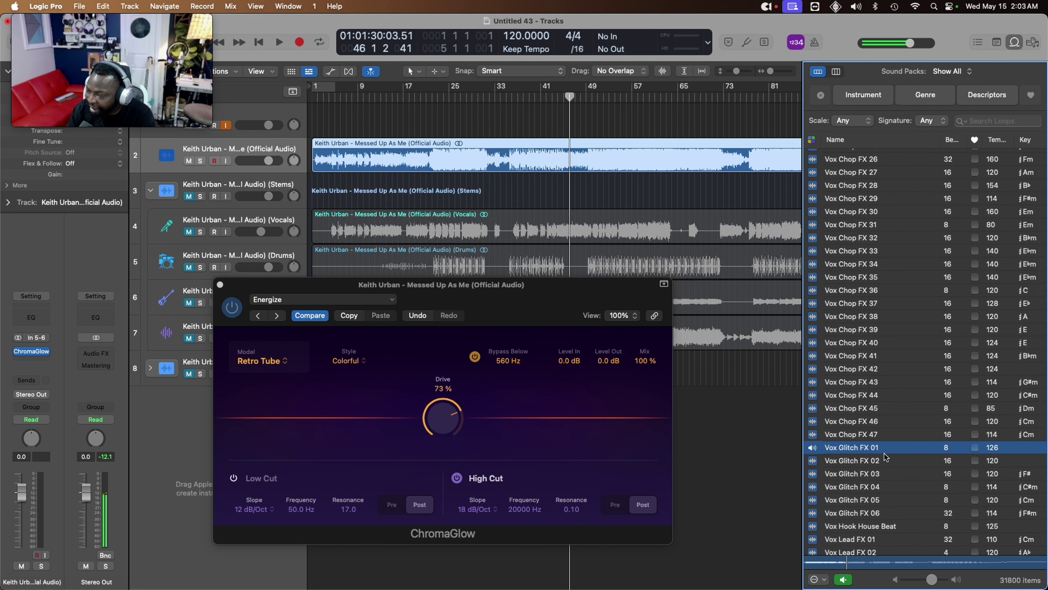
pyautogui.click(874, 342)
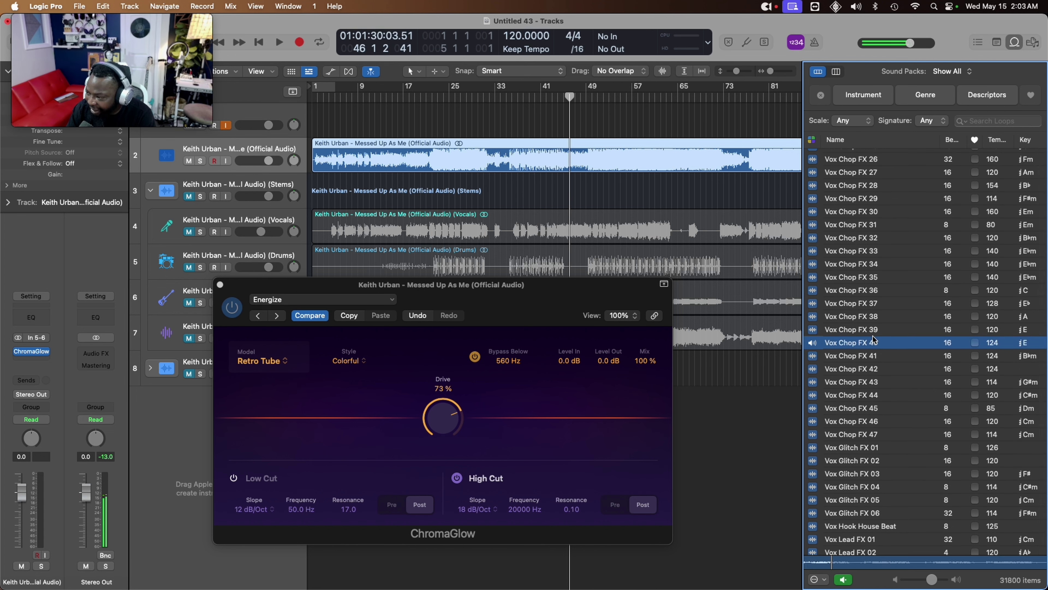
pyautogui.click(873, 342)
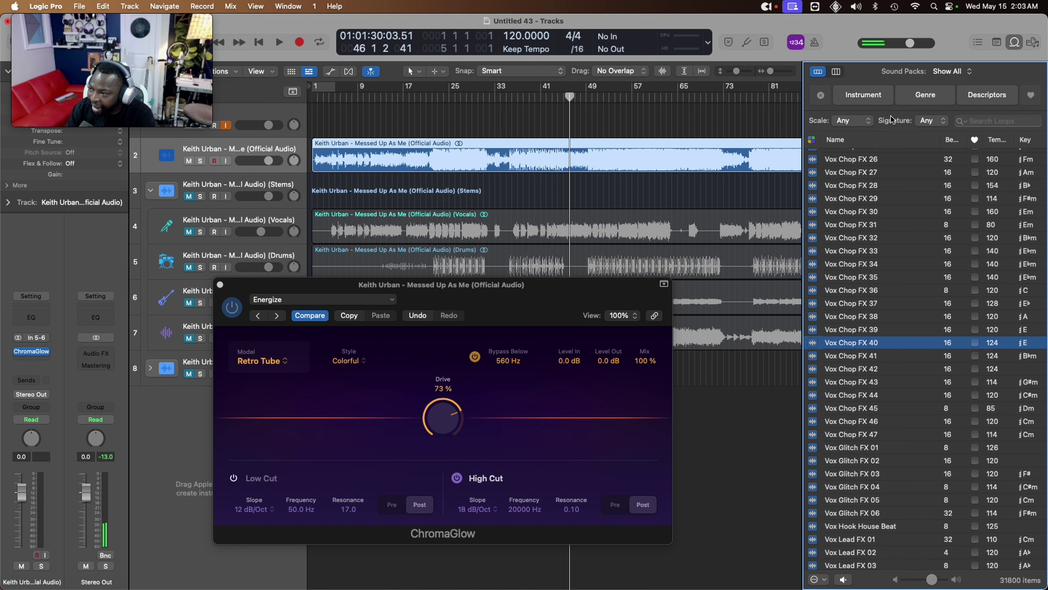
# Step: Check the Scale and Signature loop filters, leaving Any, and try column view
pyautogui.click(862, 121)
pyautogui.click(861, 122)
pyautogui.click(934, 121)
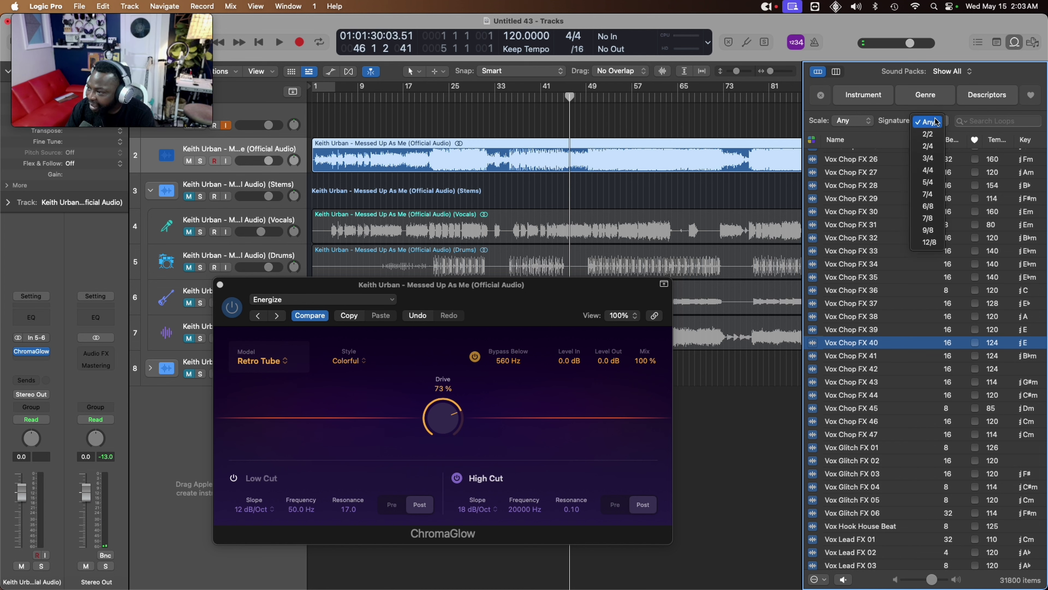
pyautogui.click(936, 120)
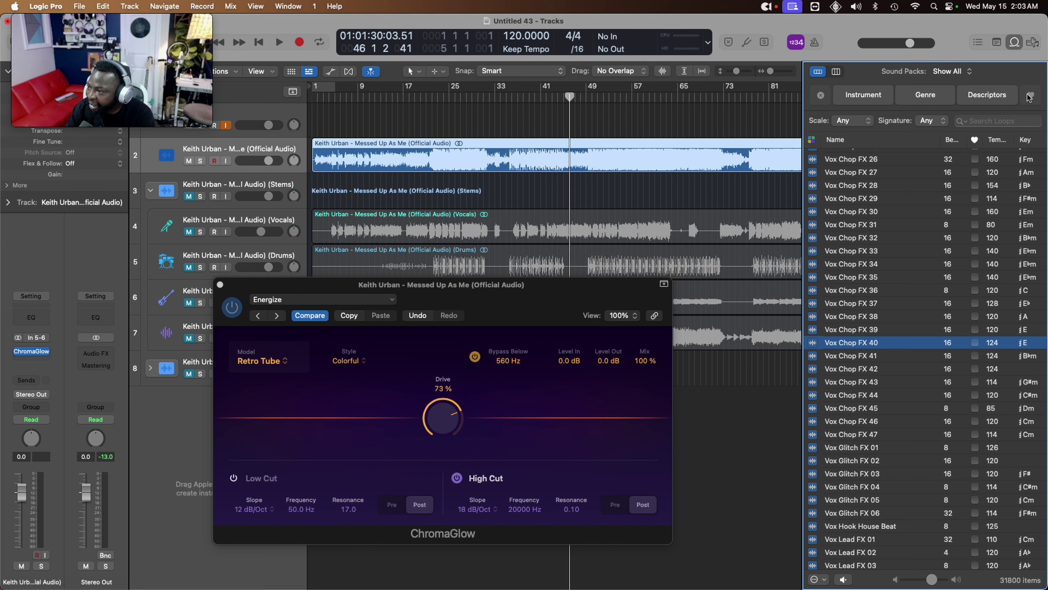
pyautogui.click(838, 72)
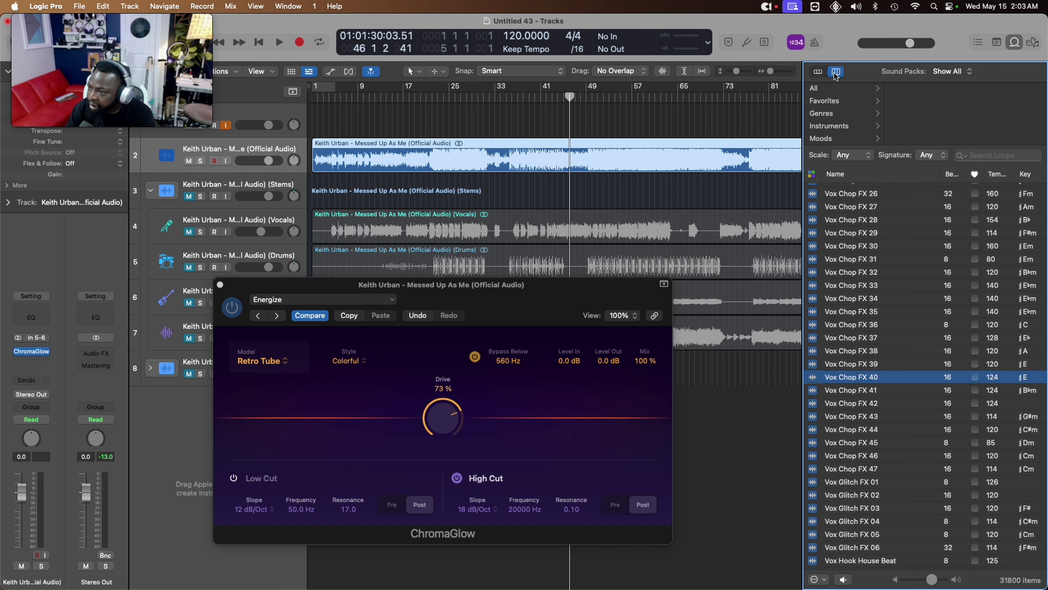
pyautogui.click(817, 71)
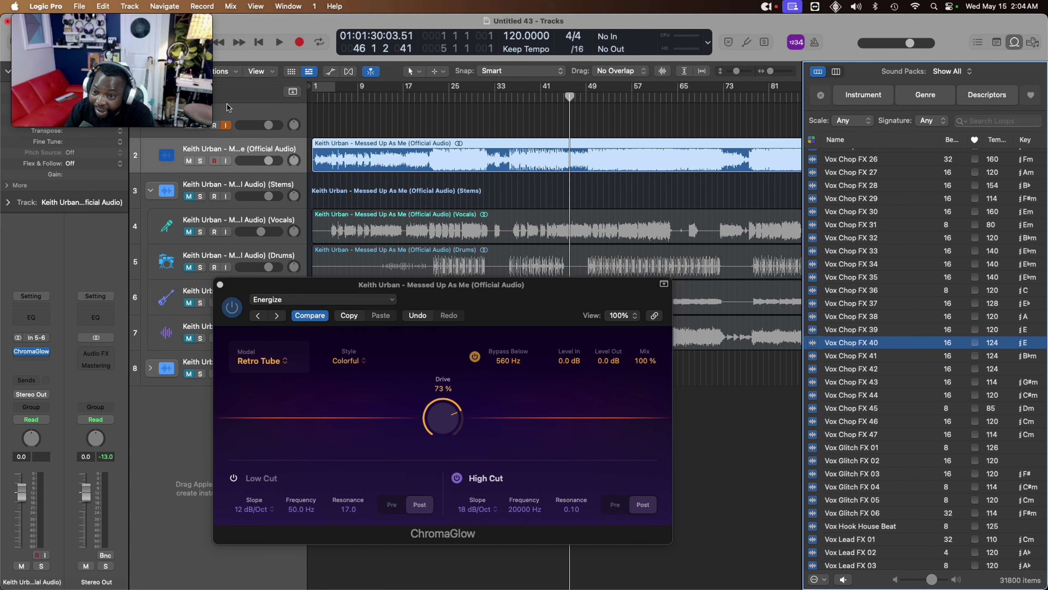
# Step: Add a Session Player Keyboard Player track (Studio Grand, Freely region) as track 3
pyautogui.click(171, 110)
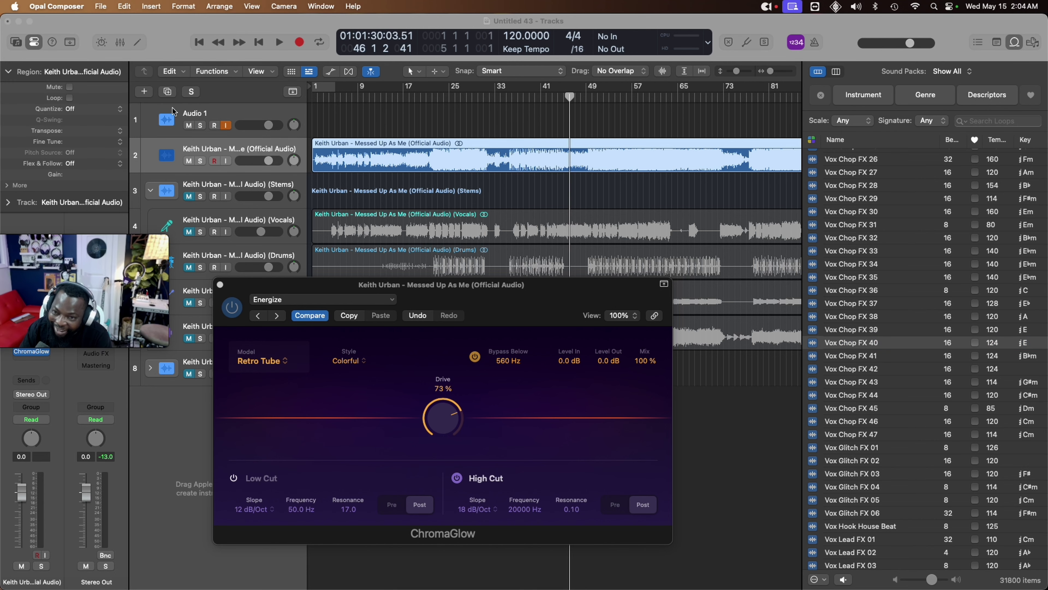
pyautogui.click(146, 93)
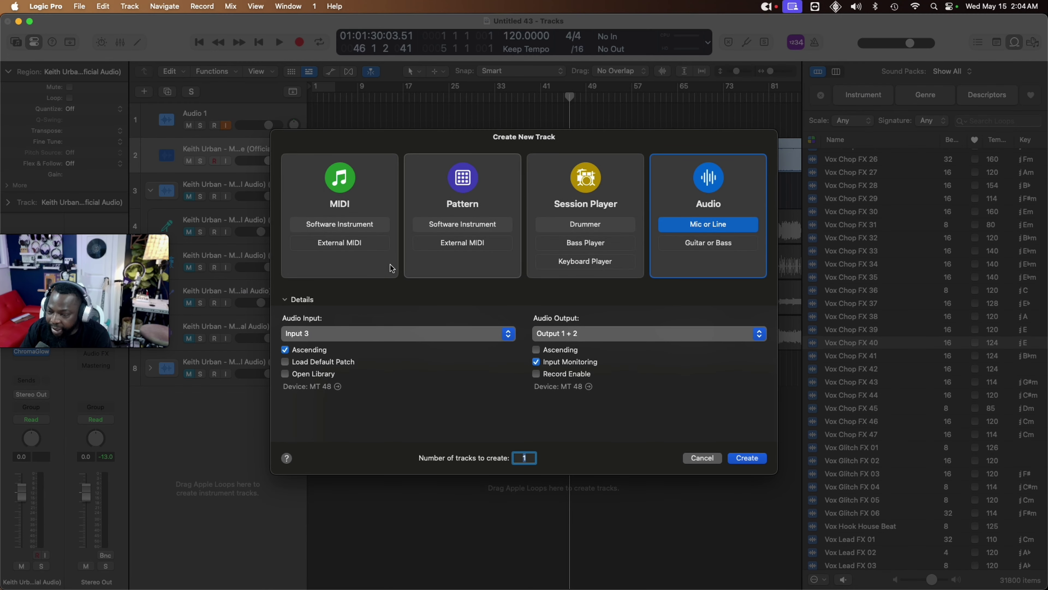
pyautogui.click(612, 204)
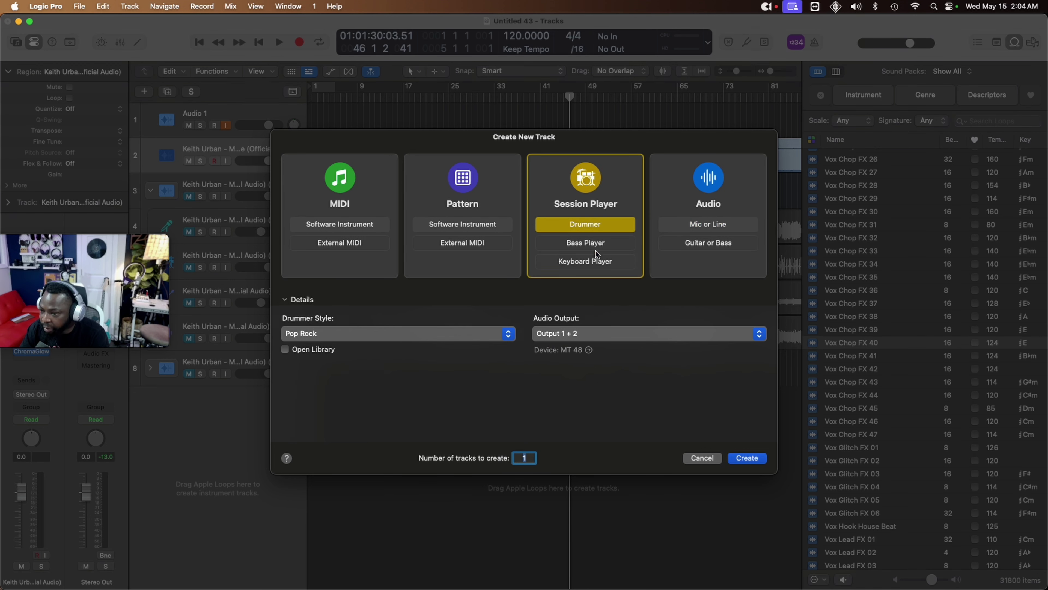
pyautogui.click(606, 262)
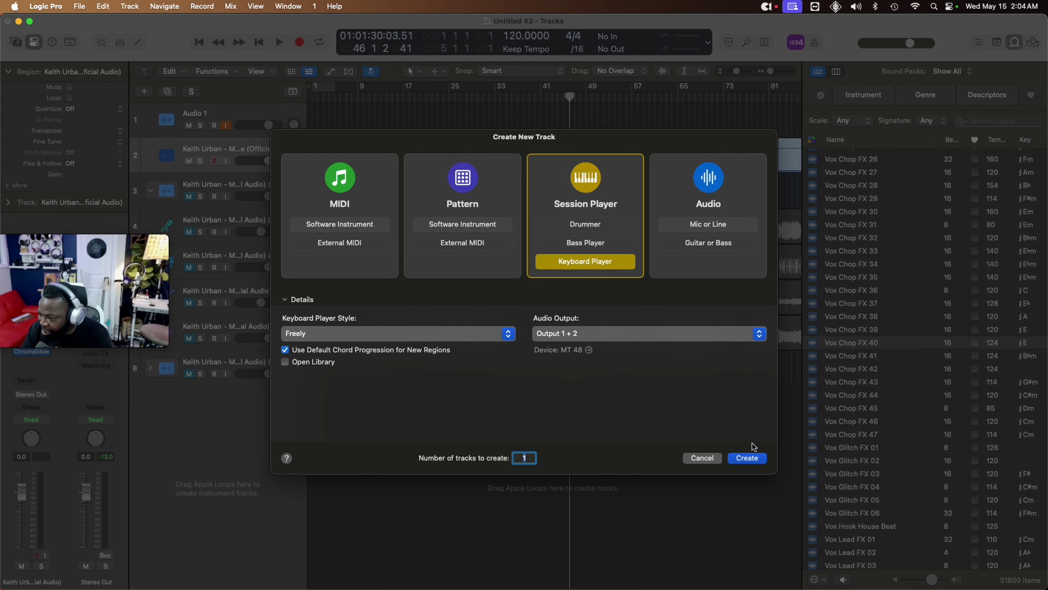
pyautogui.click(747, 457)
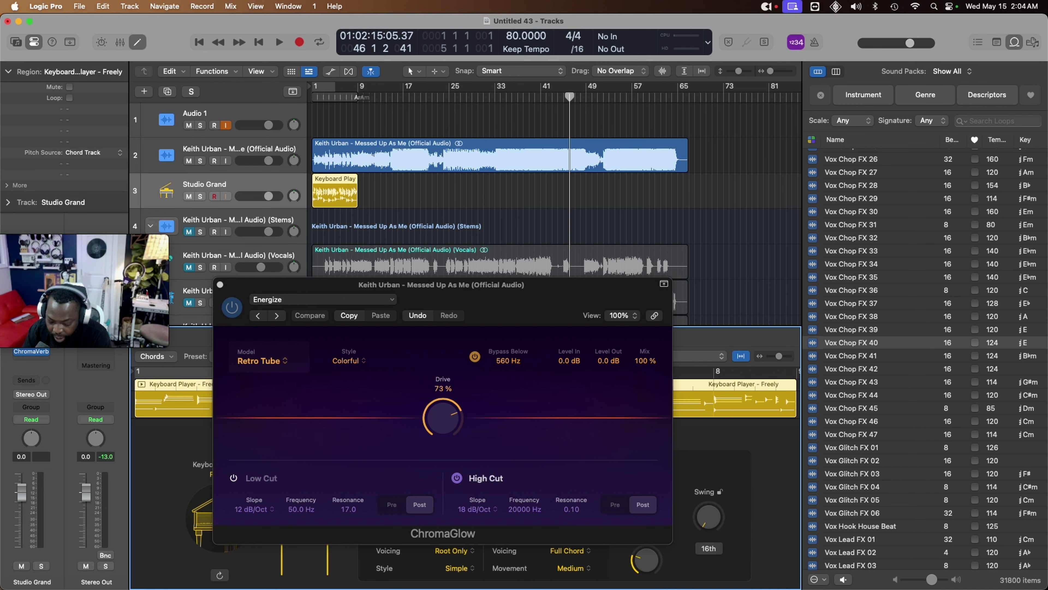
# Step: Delete every region, including the Keyboard Player – Freely region, return to bar 1, and switch to Finder
pyautogui.moveTo(469, 300); pyautogui.dragTo(1008, 389)
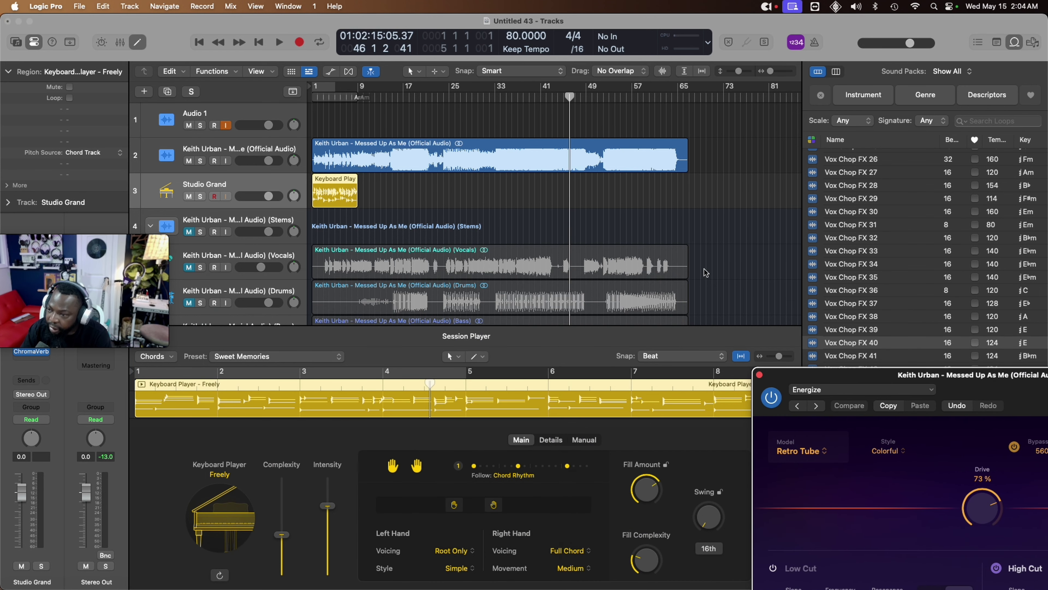
pyautogui.scroll(-5, 701, 247)
pyautogui.moveTo(733, 286); pyautogui.dragTo(309, 82)
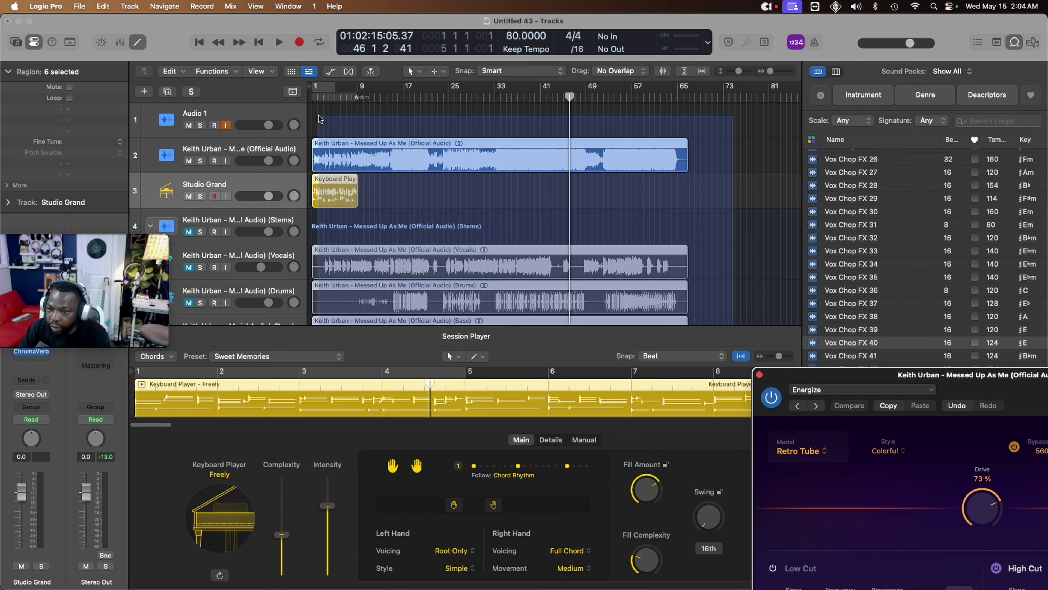
pyautogui.press('Delete')
pyautogui.press('Return')
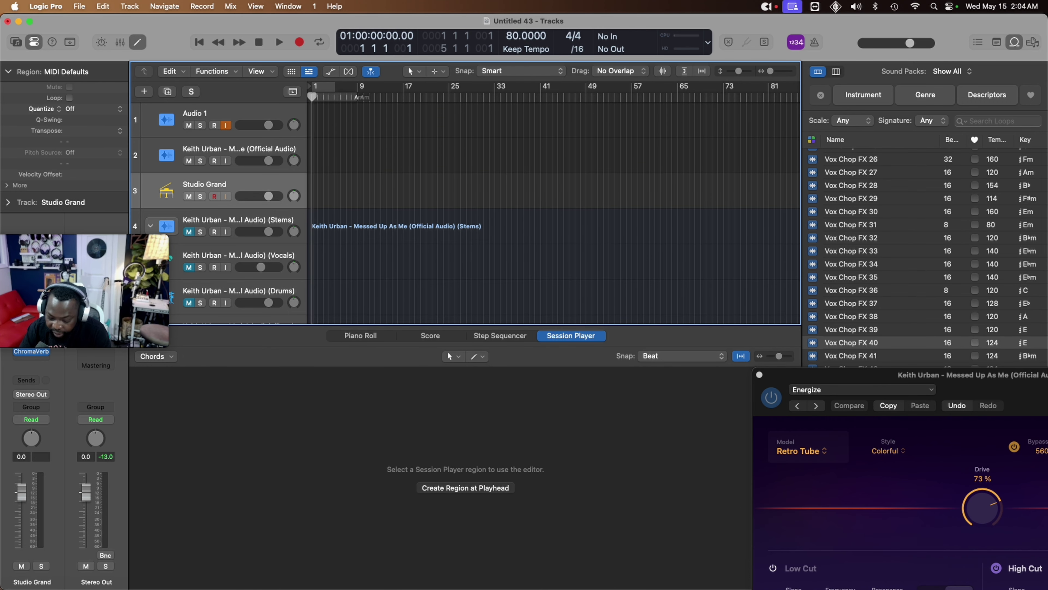
pyautogui.press('super+Tab')
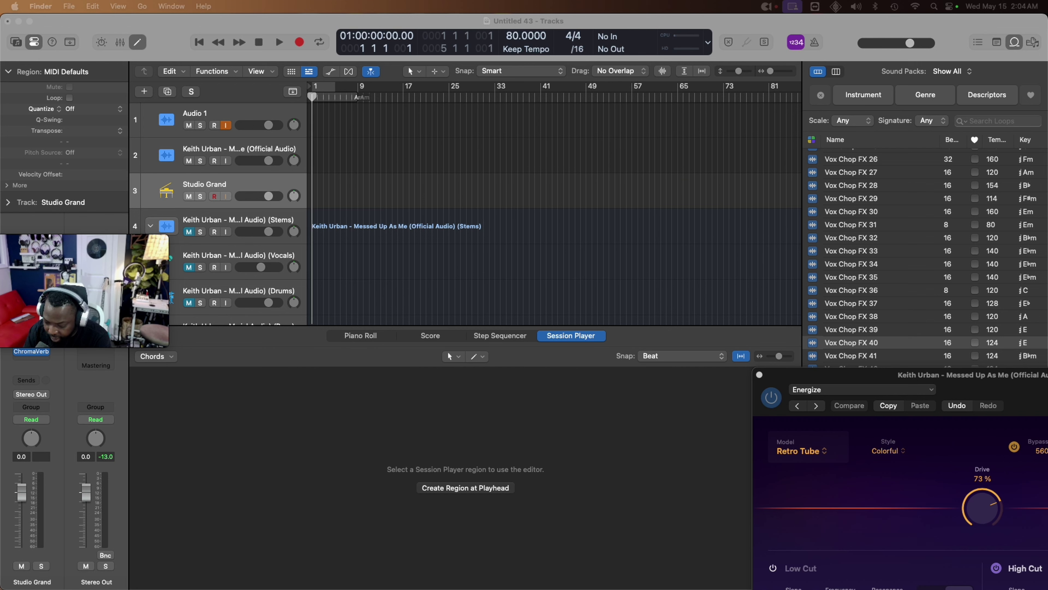
pyautogui.moveTo(461, 410); pyautogui.dragTo(315, 128)
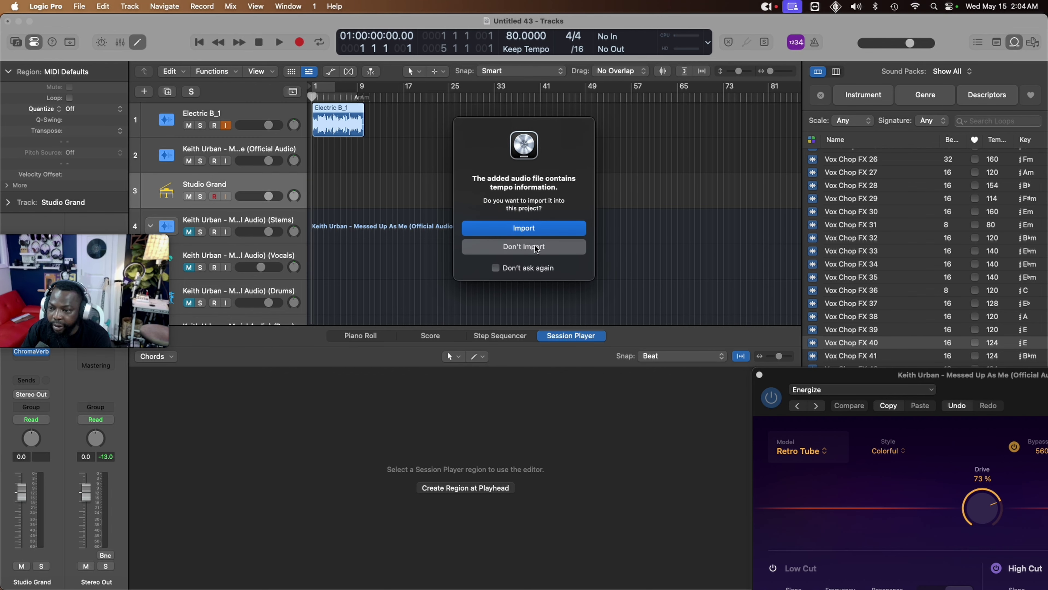
pyautogui.click(543, 233)
pyautogui.click(347, 119)
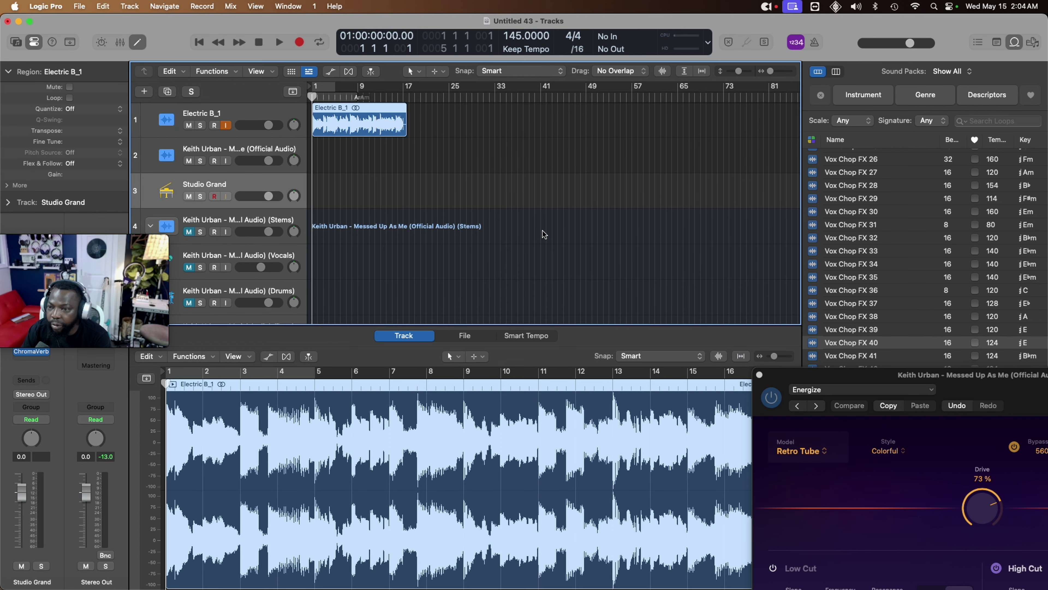
pyautogui.press('space')
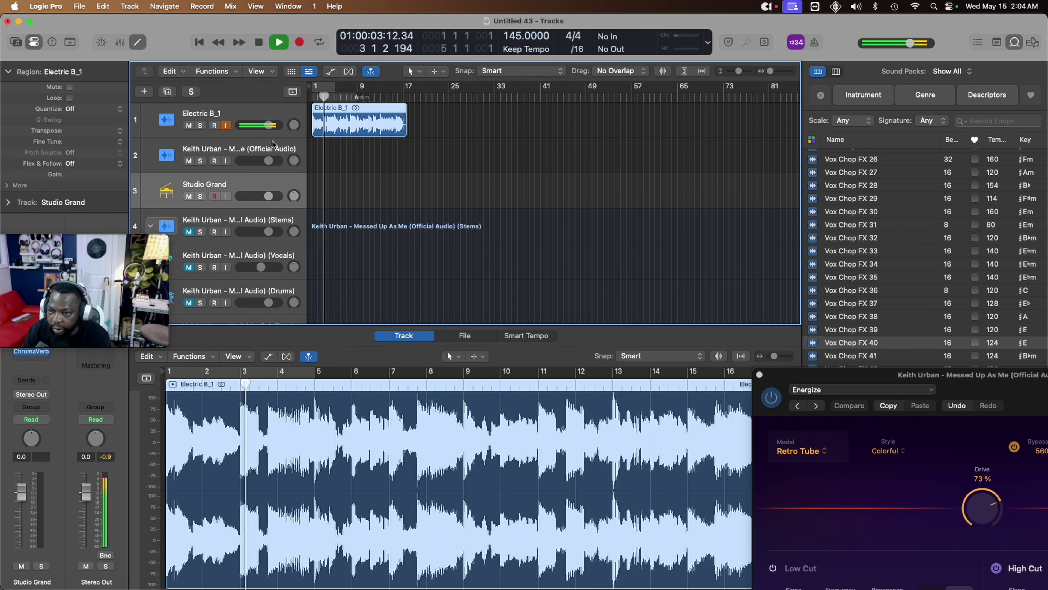
pyautogui.click(228, 148)
pyautogui.scroll(-5, 254, 276)
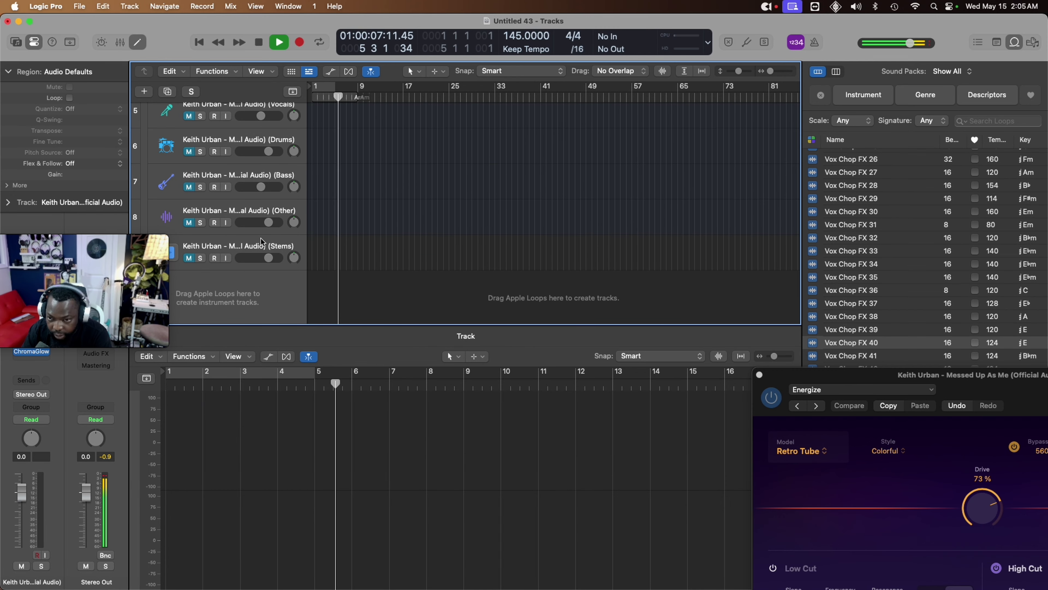
pyautogui.press('super+z')
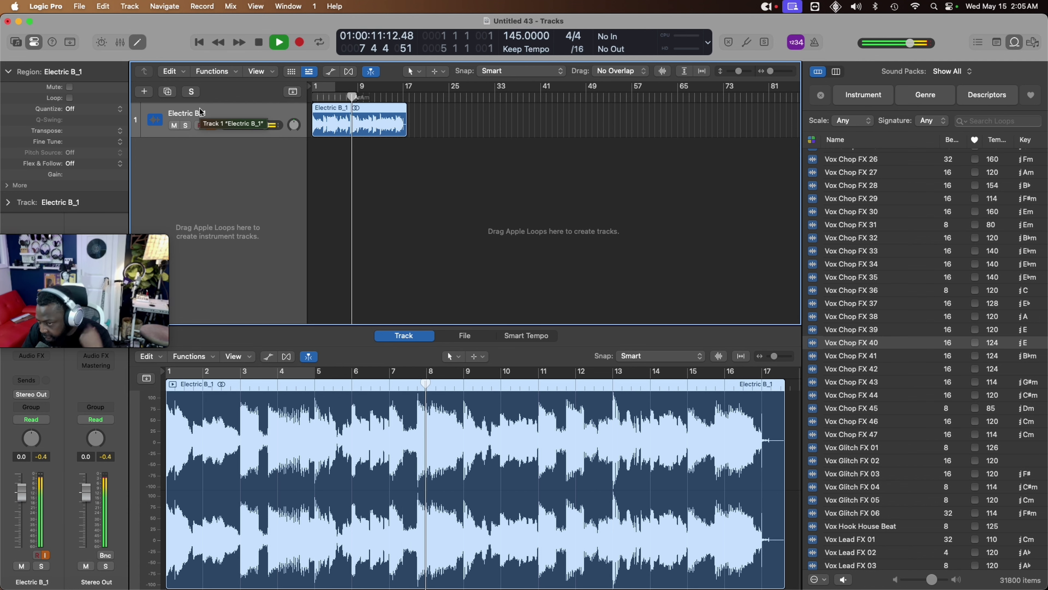
pyautogui.press('space')
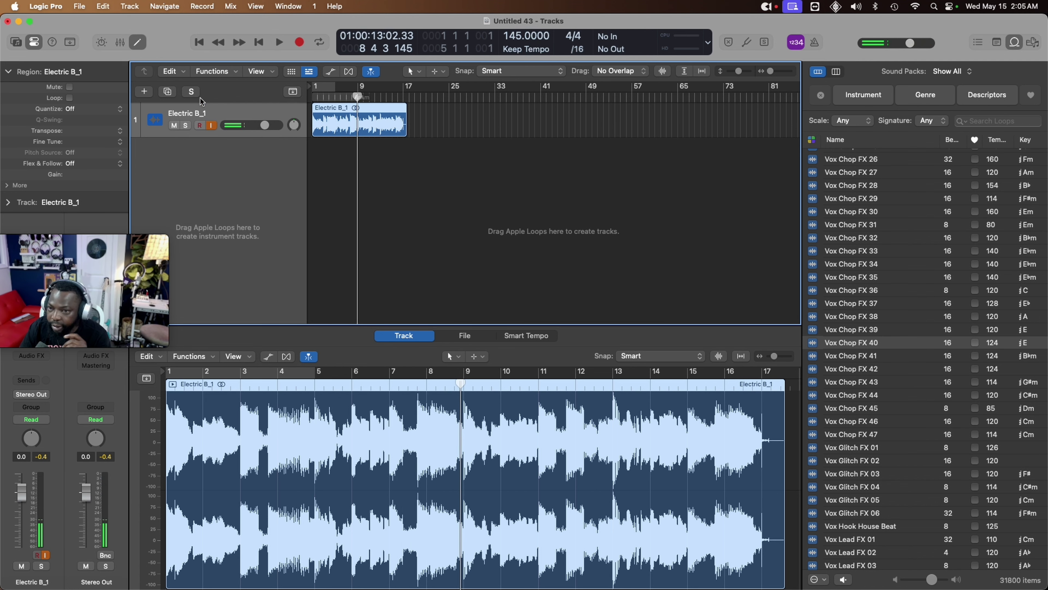
# Step: Add a Session Player bass track (Simple Foundation, Pop Songwriter region) and play from the start
pyautogui.click(144, 91)
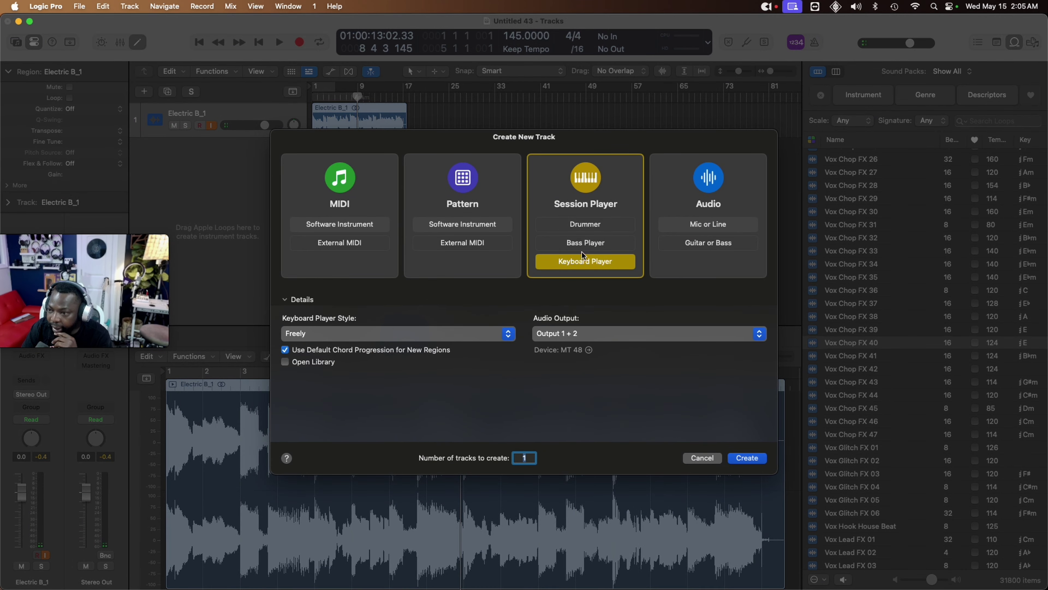
pyautogui.click(586, 248)
pyautogui.click(748, 459)
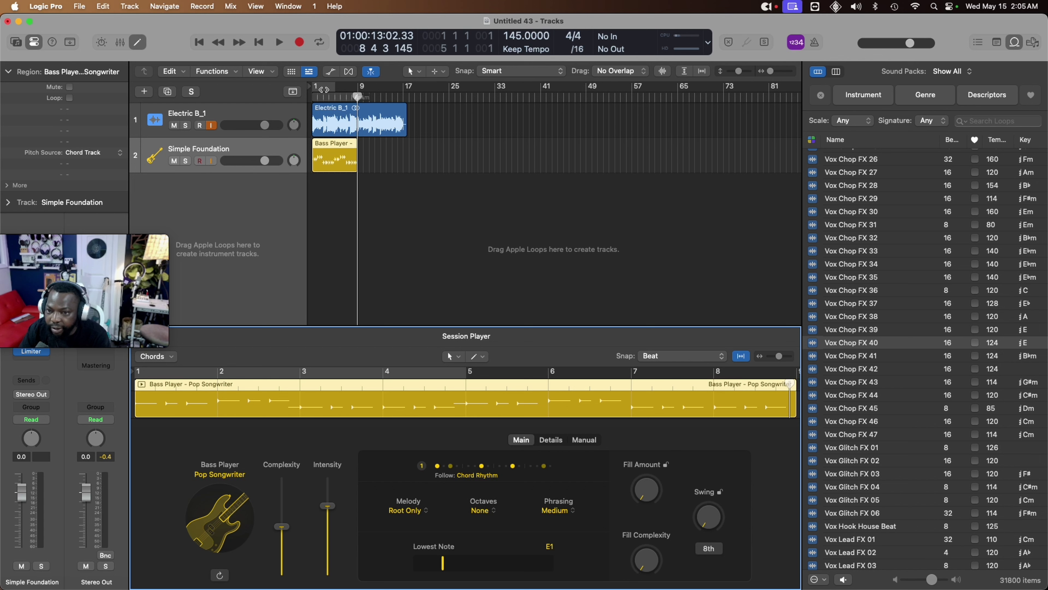
pyautogui.press('Return')
pyautogui.press('space')
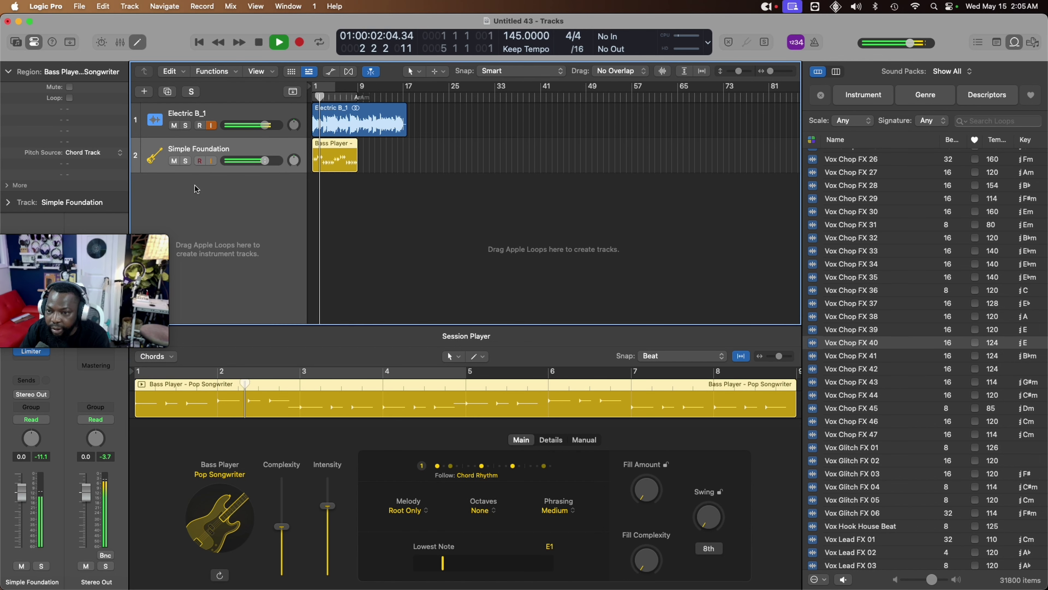
# Step: Raise the Simple Foundation bass track's volume to +4.5 dB
pyautogui.click(186, 161)
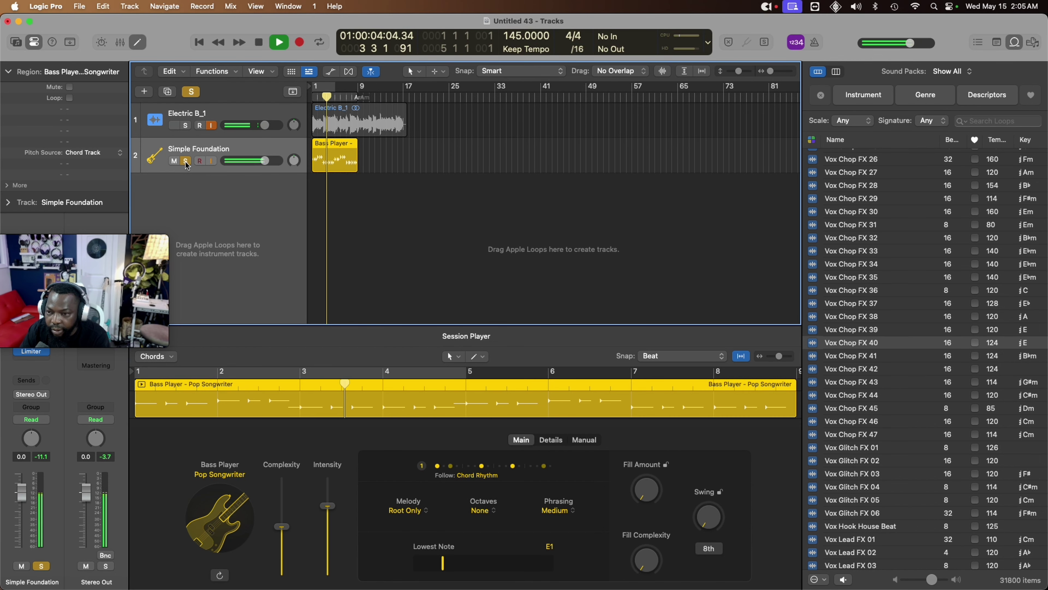
pyautogui.click(186, 161)
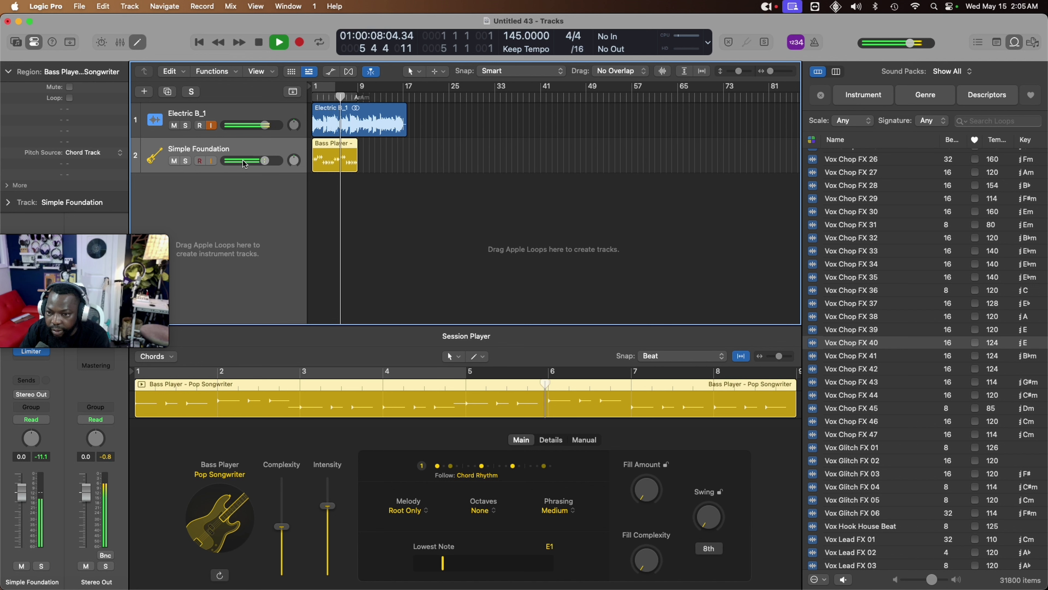
pyautogui.moveTo(265, 161); pyautogui.dragTo(275, 162)
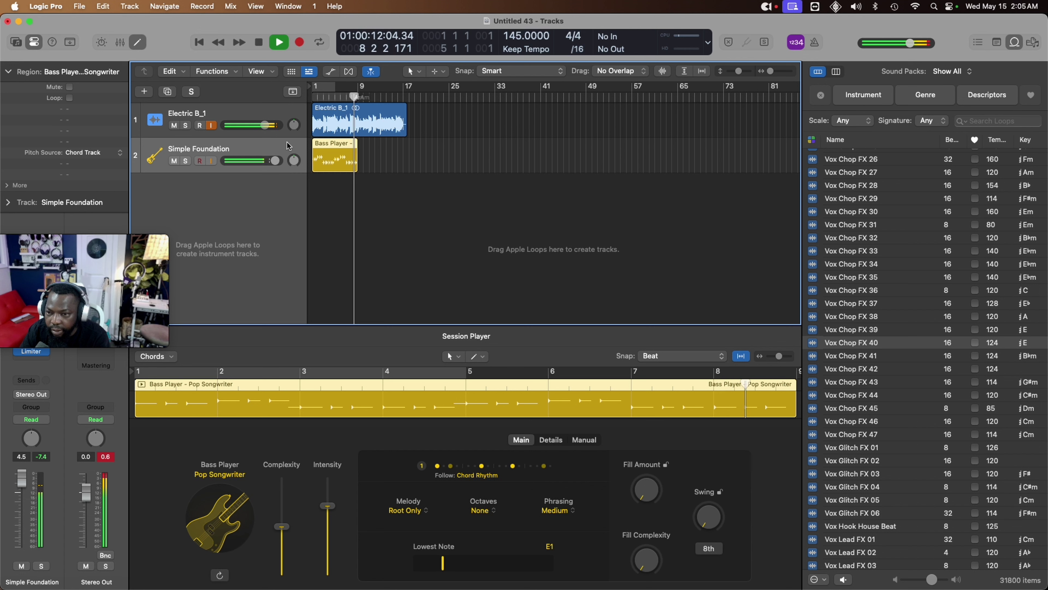
pyautogui.press('space')
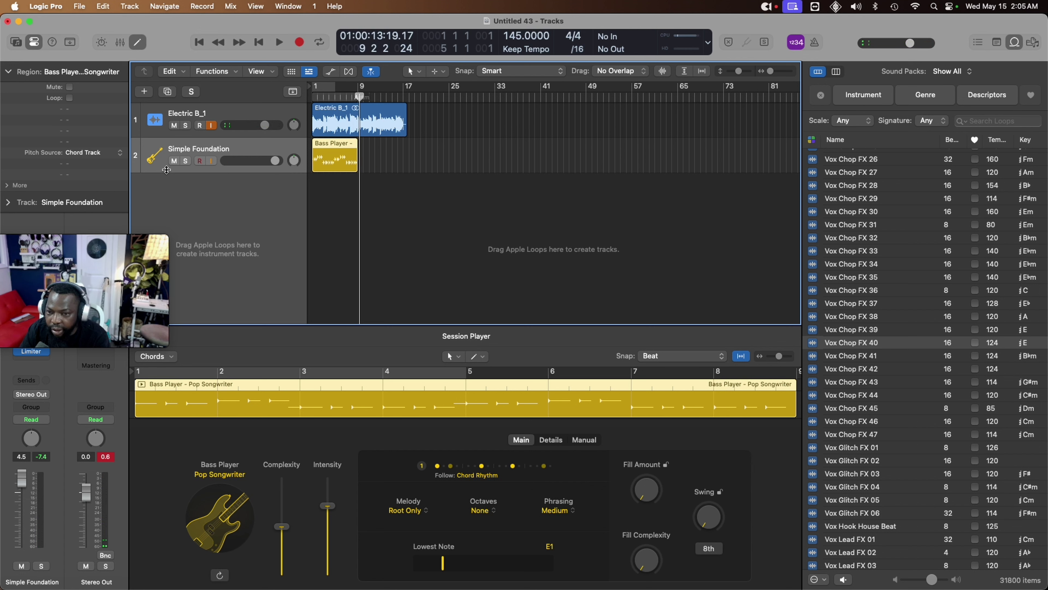
# Step: Solo the bass track and loop playback over a bars 1–9 cycle range
pyautogui.click(185, 161)
pyautogui.press('space')
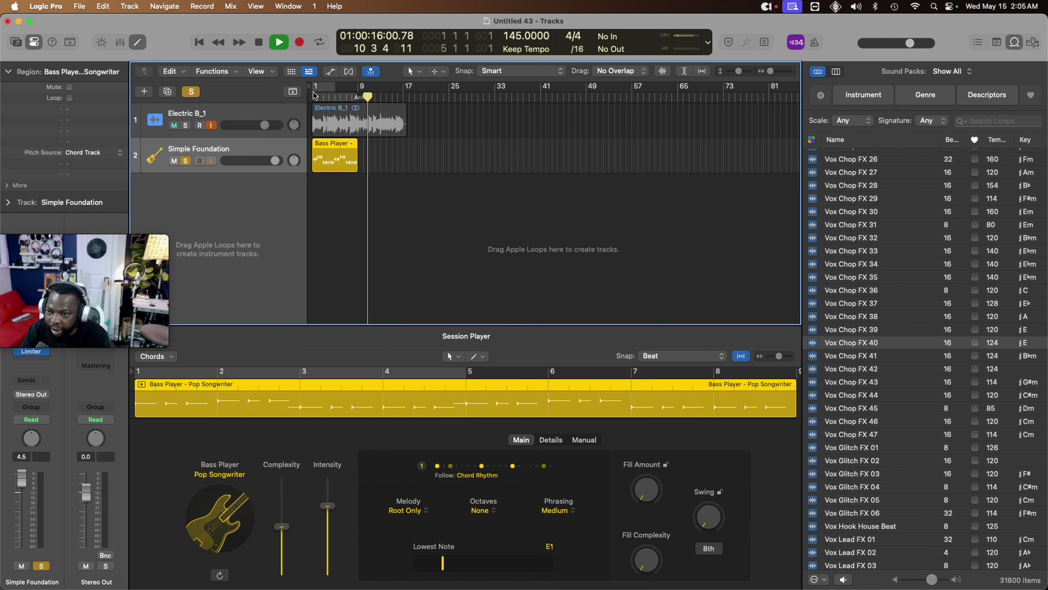
pyautogui.moveTo(315, 94); pyautogui.dragTo(358, 95)
pyautogui.press('Return')
pyautogui.press('space')
pyautogui.press('space')
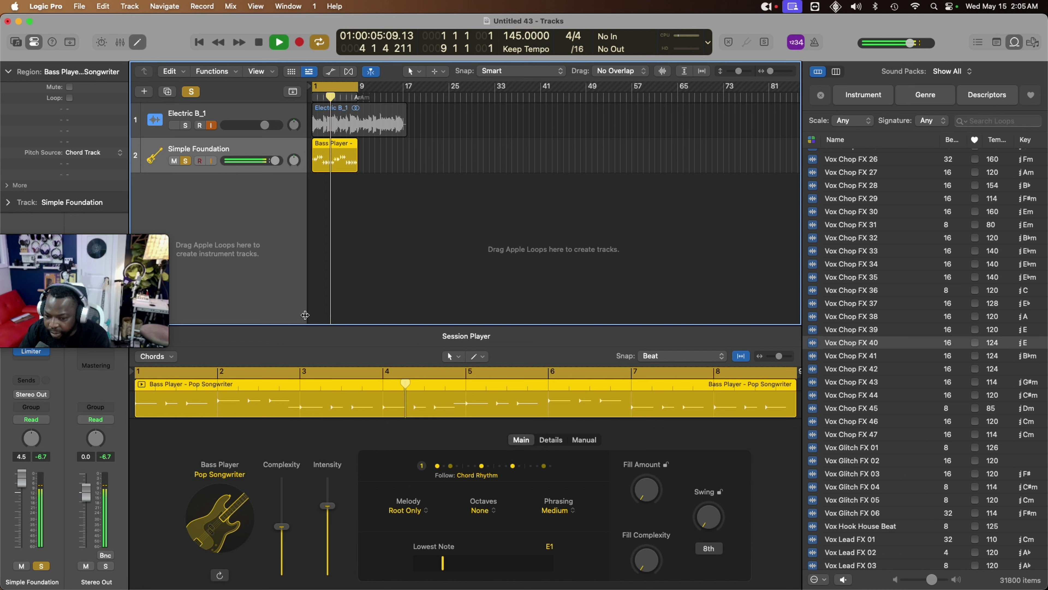
pyautogui.press('space')
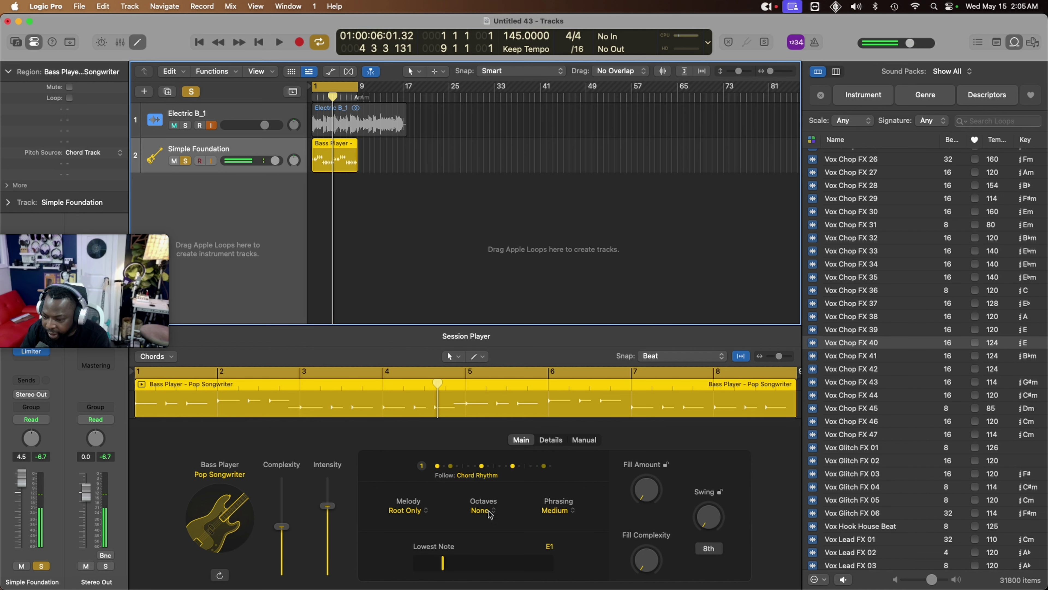
# Step: Set the bass Melody to More Notes, leaving octave at None, and audition it with the guitar
pyautogui.click(483, 510)
pyautogui.click(448, 519)
pyautogui.click(408, 511)
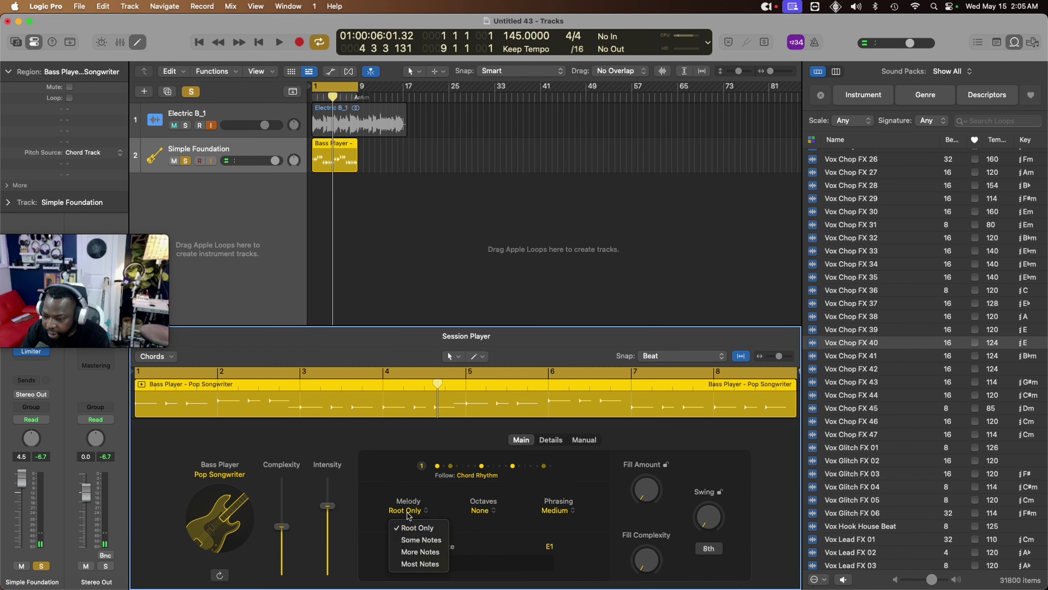
pyautogui.click(420, 552)
pyautogui.press('Return')
pyautogui.press('space')
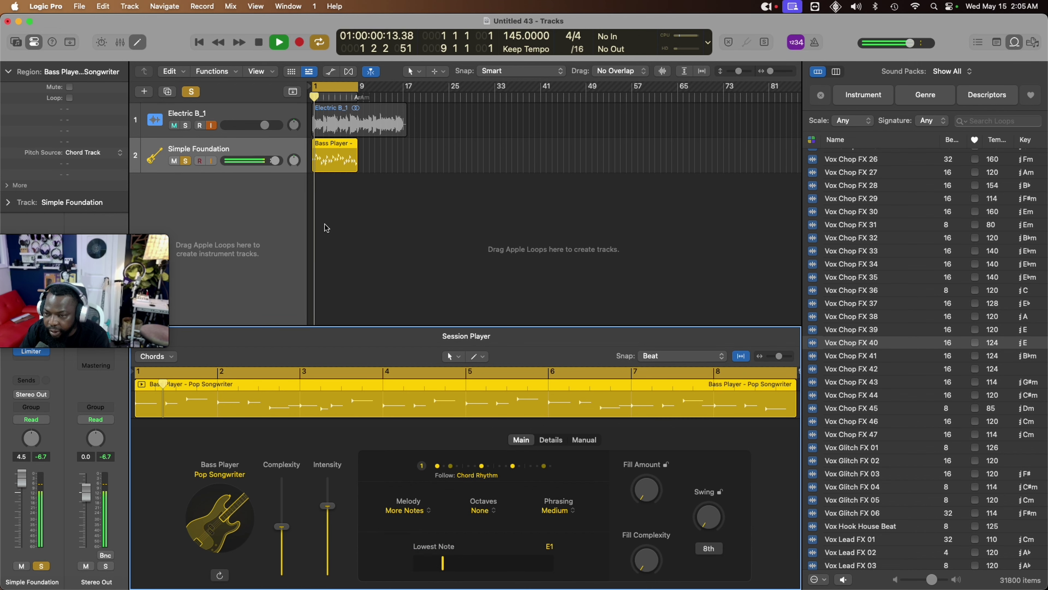
pyautogui.click(186, 125)
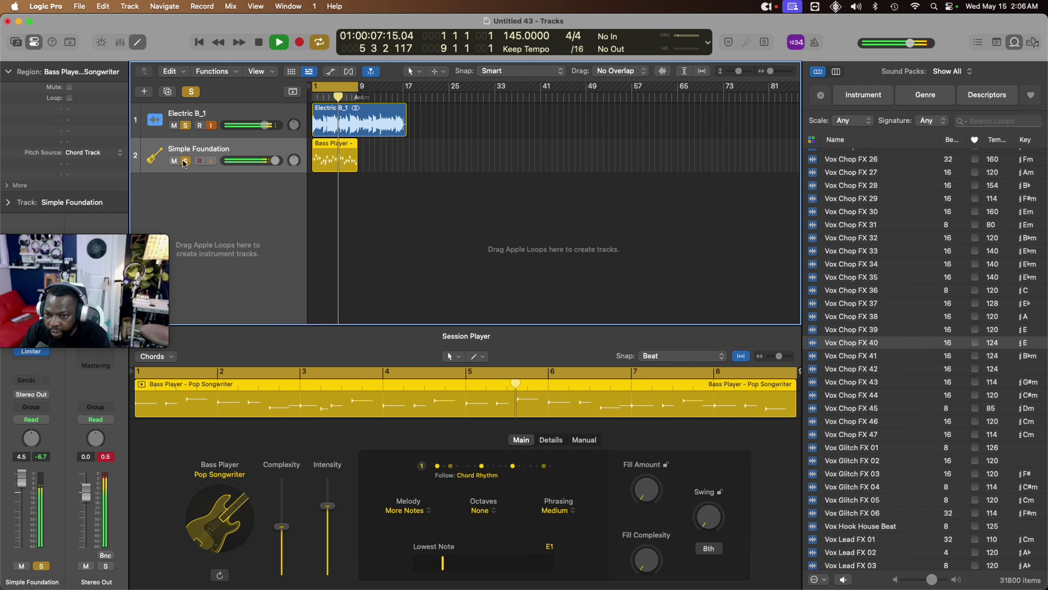
pyautogui.click(186, 125)
pyautogui.press('space')
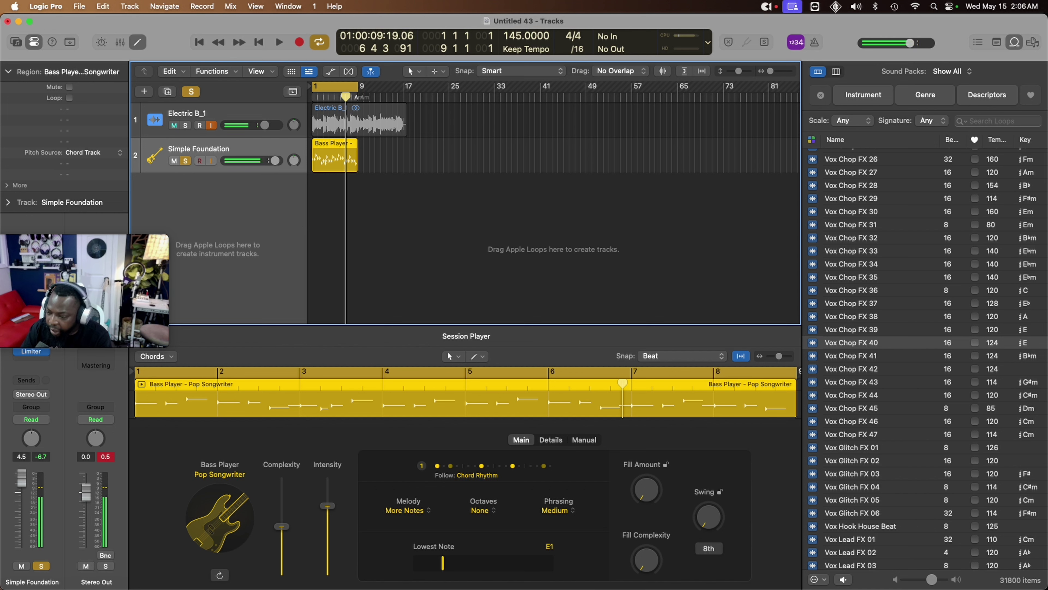
# Step: View the bass player's Manual and Details settings and browse the editing tool choices
pyautogui.click(574, 440)
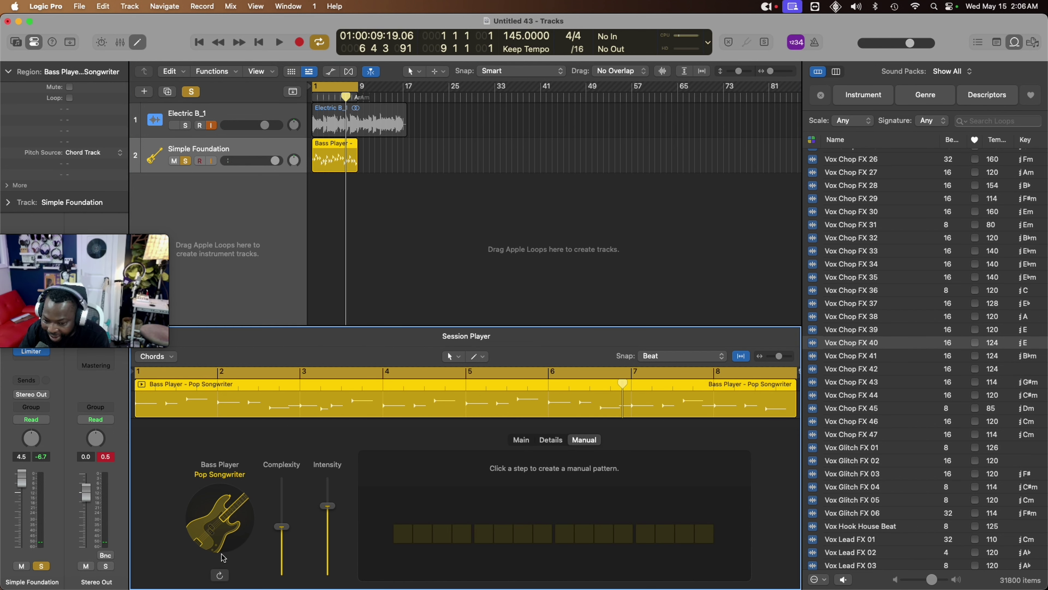
pyautogui.click(550, 440)
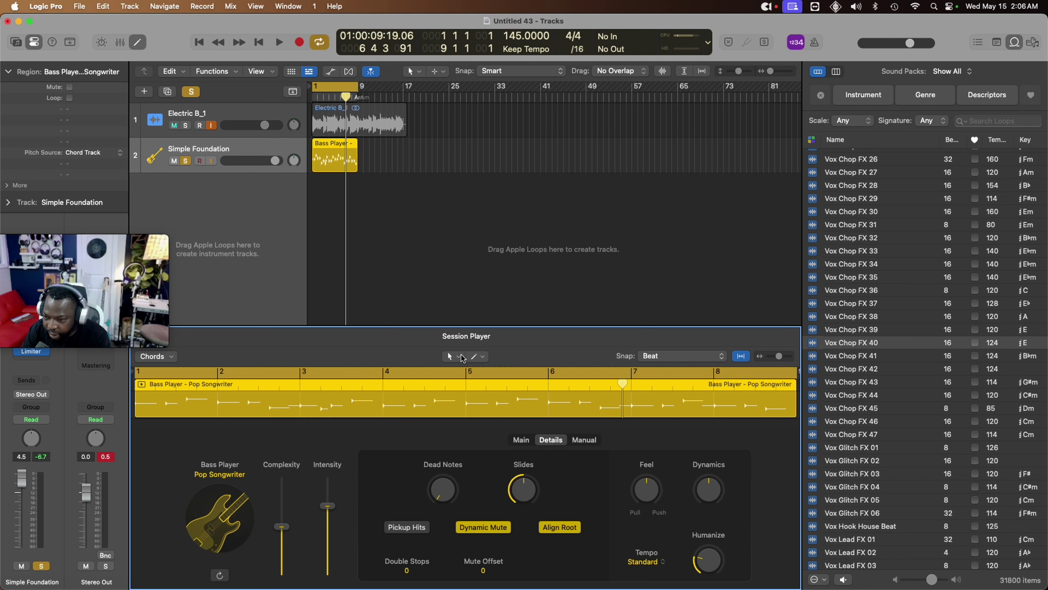
pyautogui.click(460, 357)
pyautogui.click(484, 356)
pyautogui.click(484, 357)
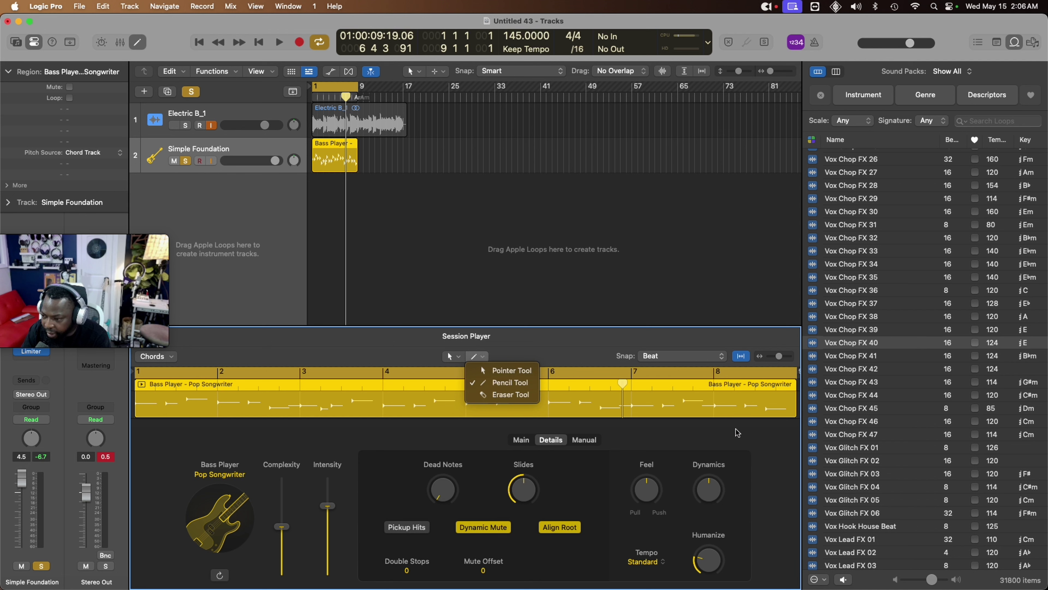
pyautogui.click(768, 451)
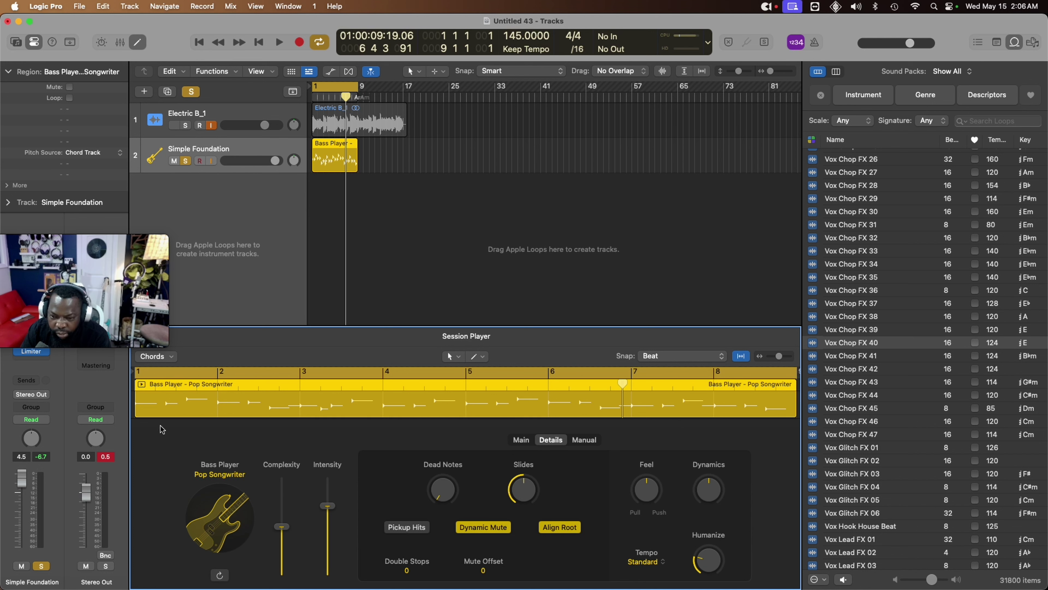
pyautogui.click(166, 359)
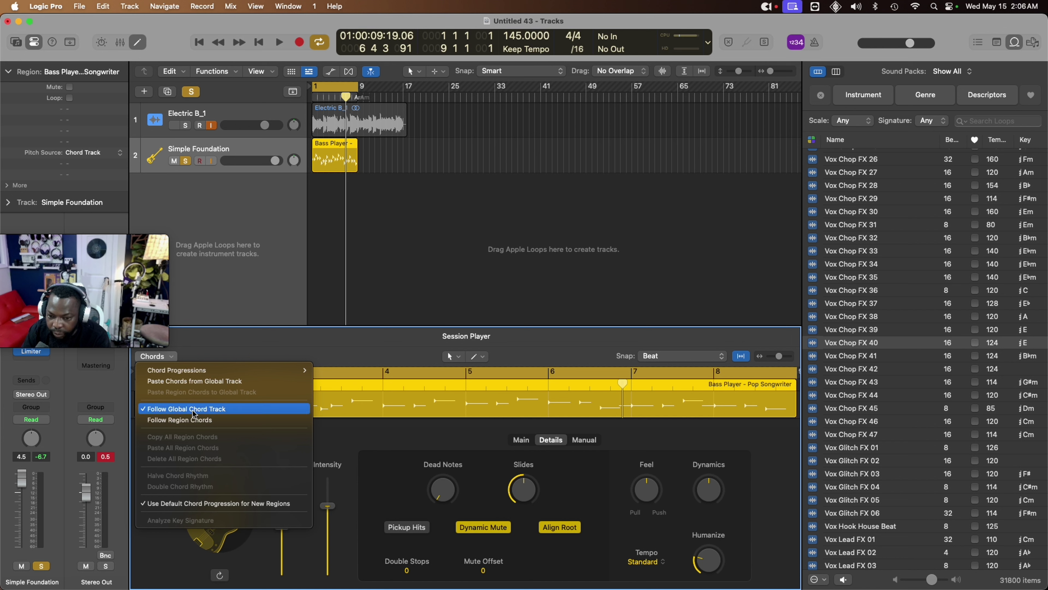
# Step: Make the bass follow its own C–Dm–Am region chords and audition it with the guitar
pyautogui.click(193, 420)
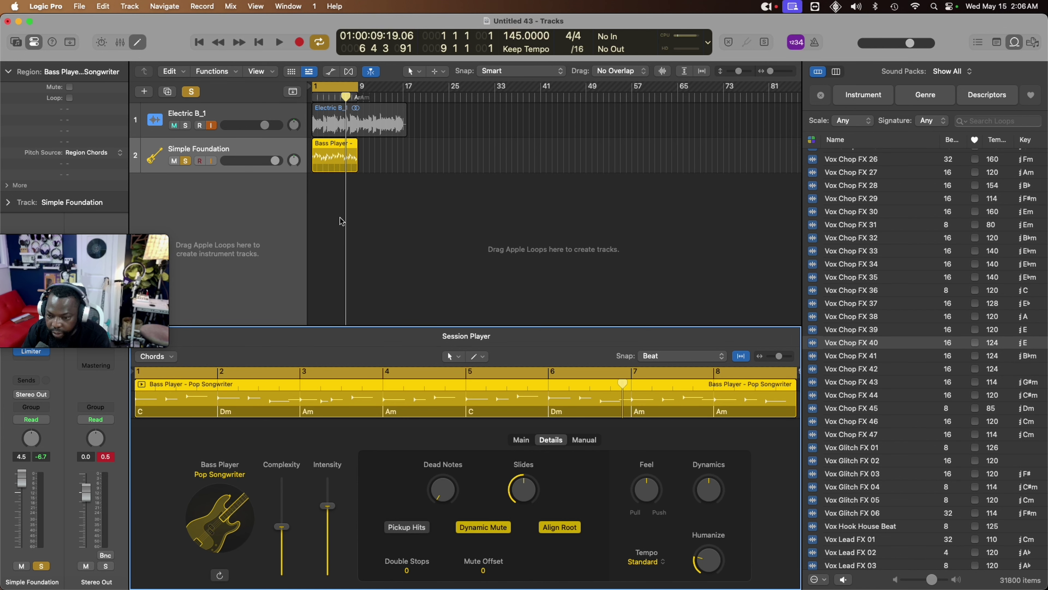
pyautogui.press('space')
pyautogui.click(186, 125)
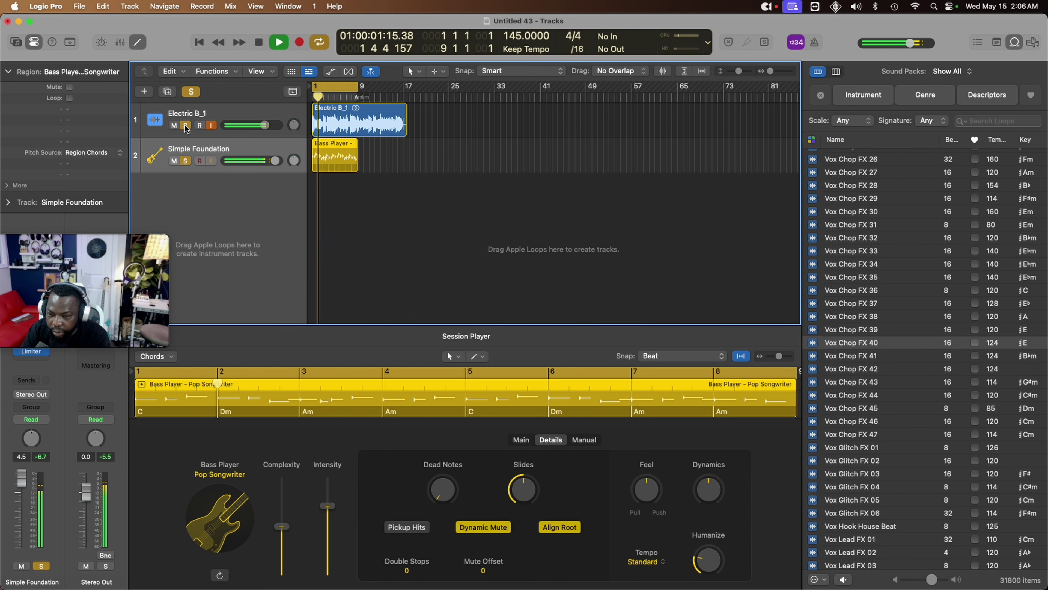
pyautogui.press('space')
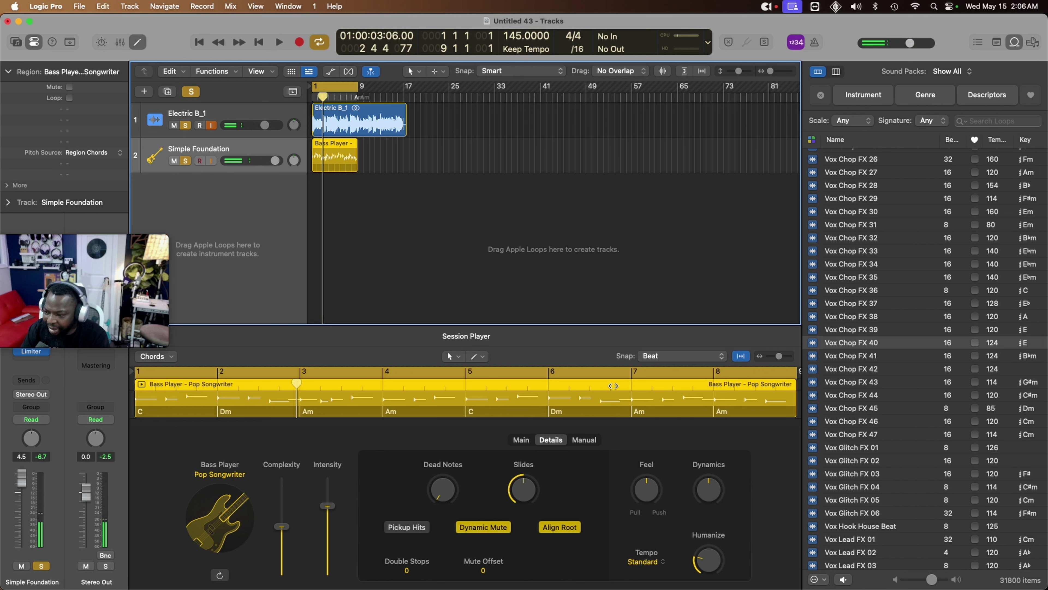
pyautogui.click(170, 357)
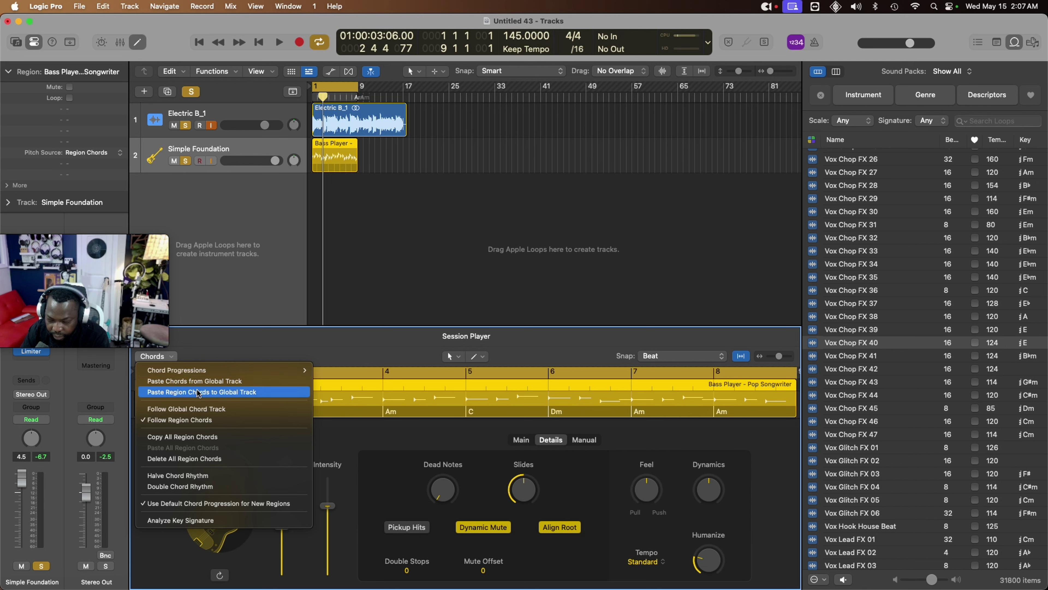
pyautogui.click(339, 124)
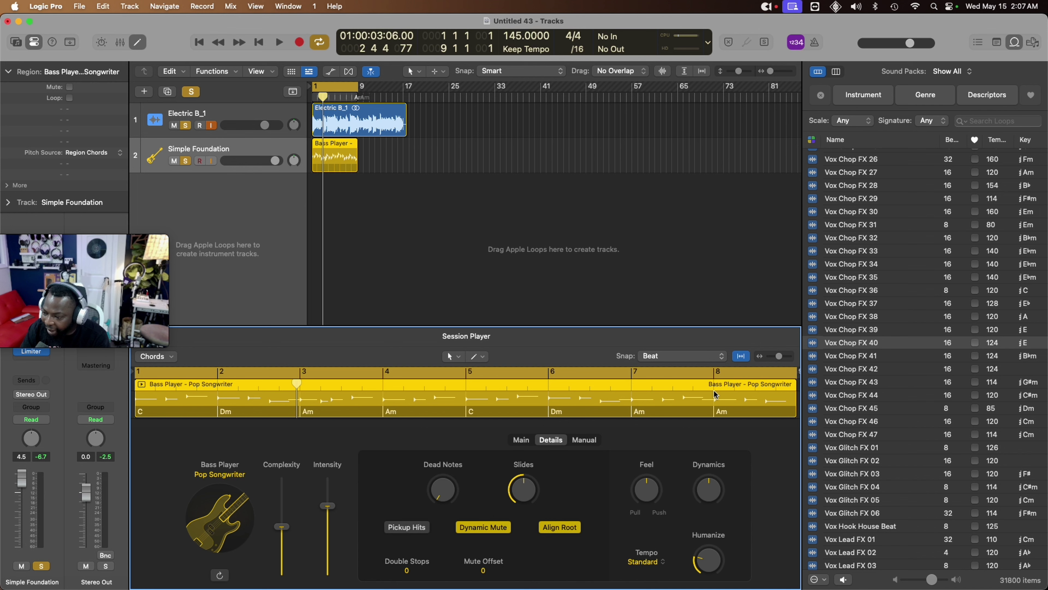
# Step: Add a second bass region to bar 17, mute the bass, and choose a Keyboard Player new track
pyautogui.click(408, 157)
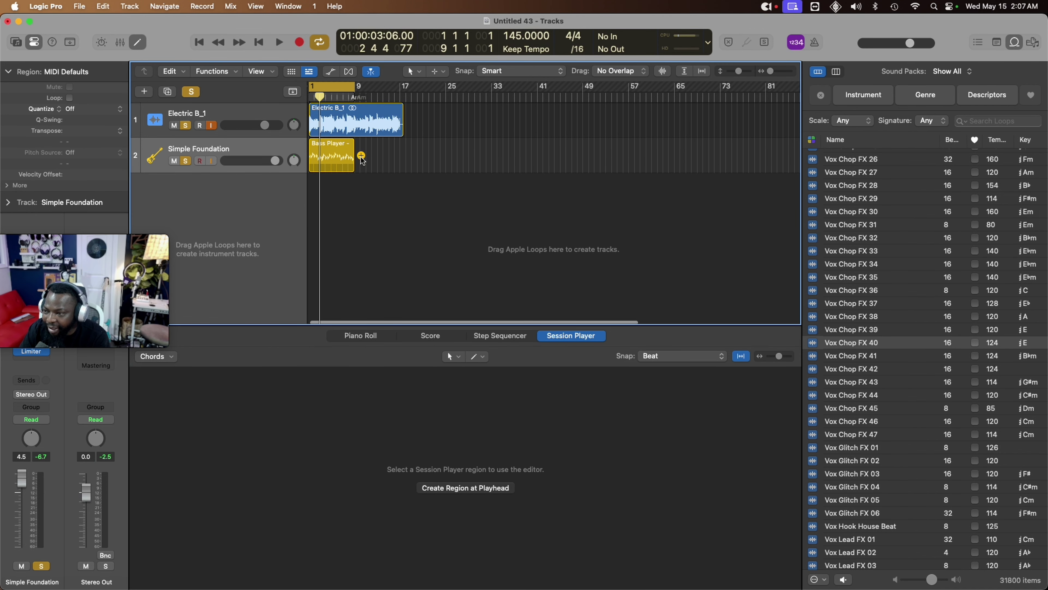
pyautogui.click(361, 156)
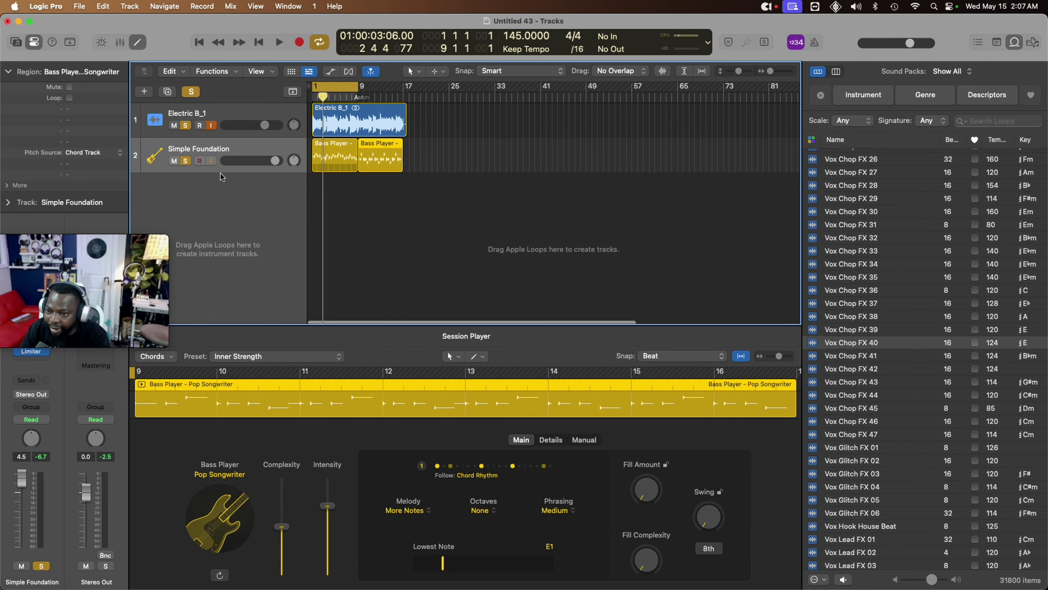
pyautogui.click(174, 161)
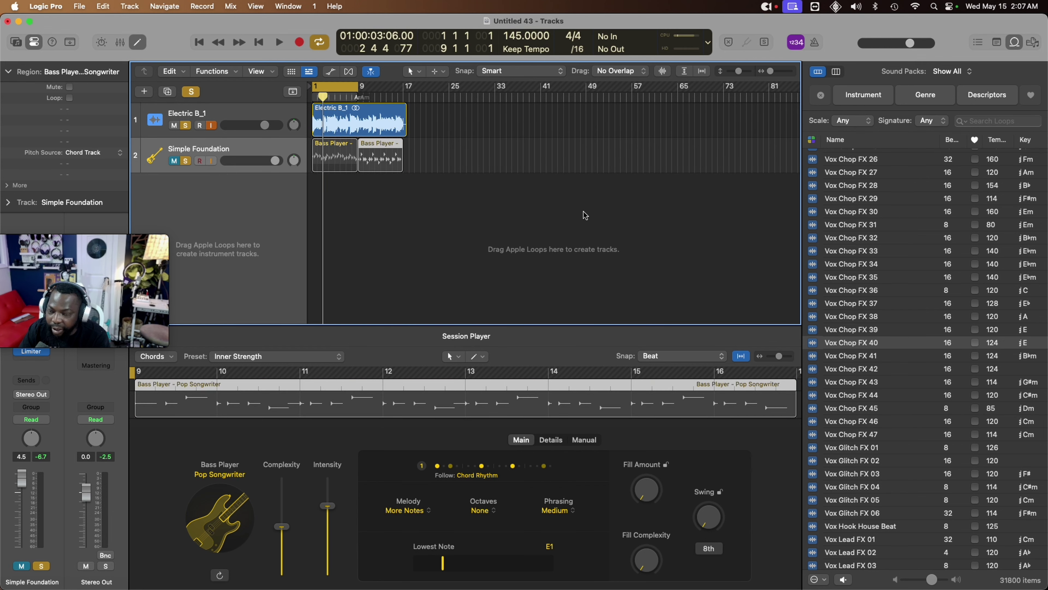
pyautogui.click(150, 93)
pyautogui.click(585, 261)
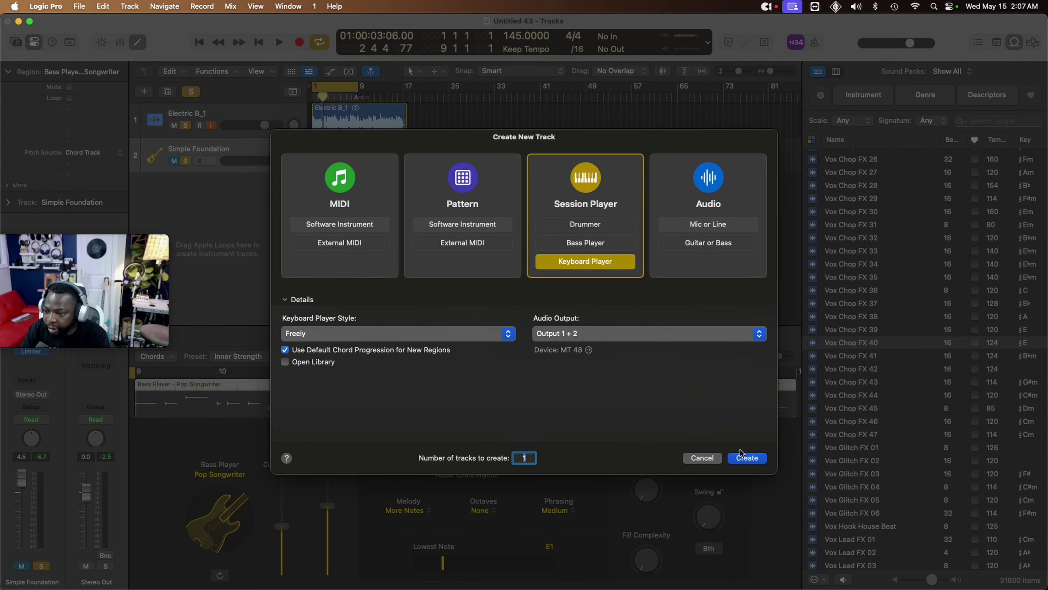
# Step: Change the new Keyboard Player's style from Freely to Broken Chords
pyautogui.click(380, 334)
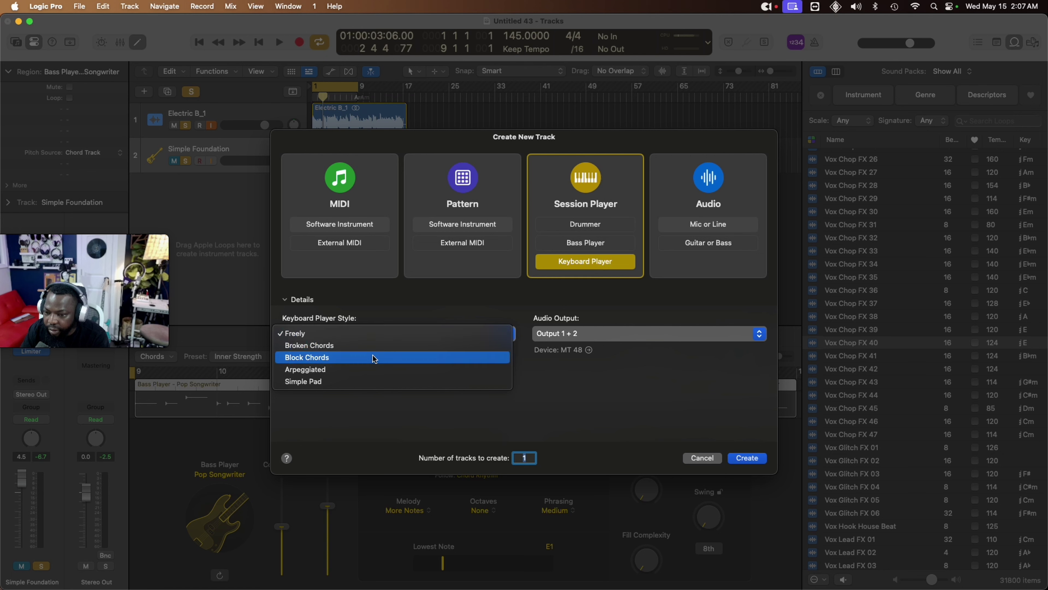
pyautogui.click(391, 345)
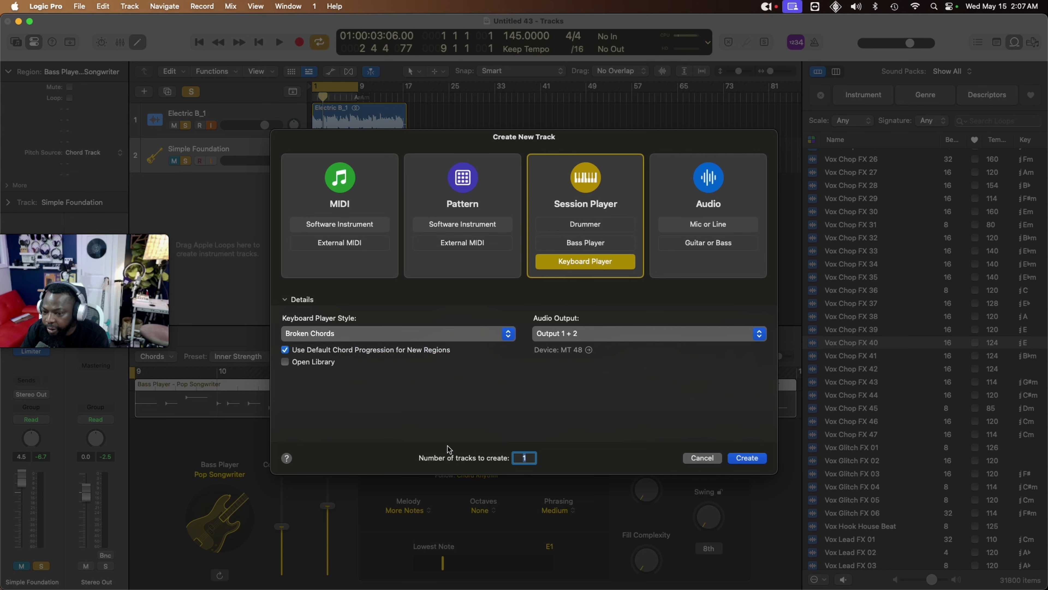
# Step: Create the Vintage Upright Broken Chords track, solo it and mute the Electric B_1 guitar
pyautogui.click(747, 458)
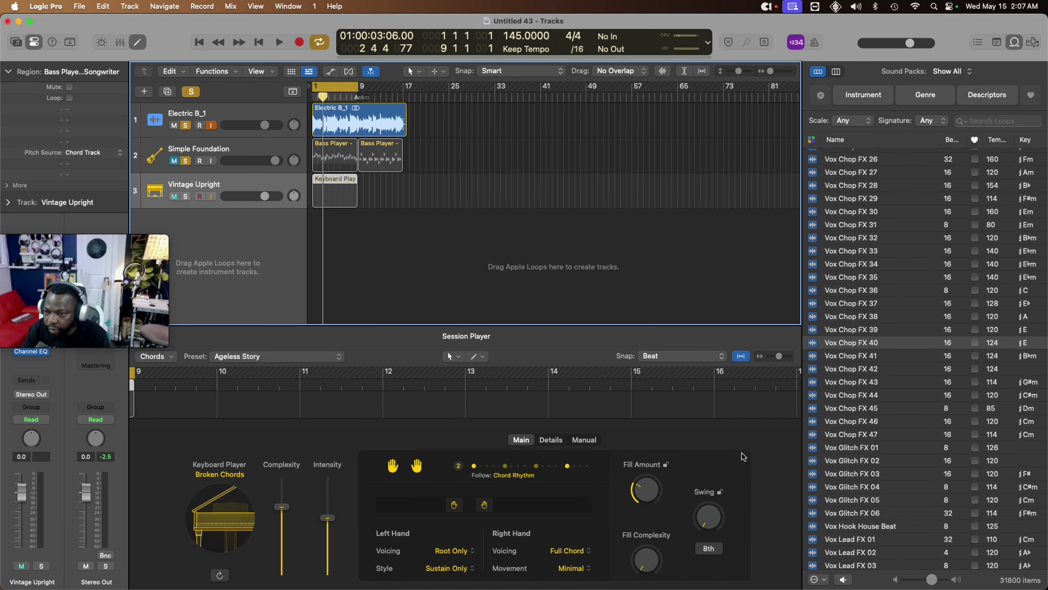
pyautogui.click(186, 196)
pyautogui.press('space')
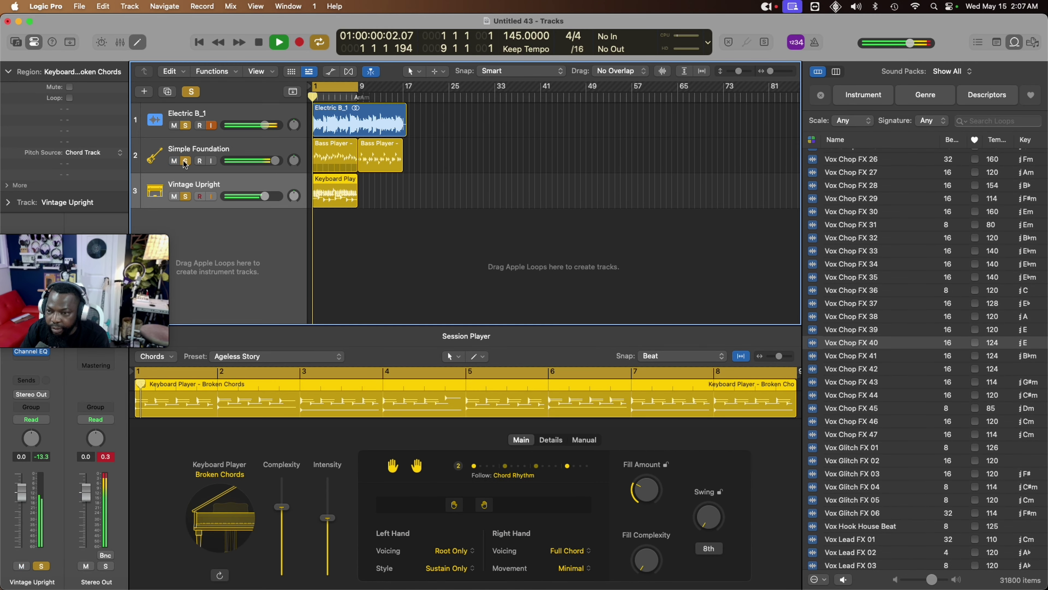
pyautogui.click(174, 125)
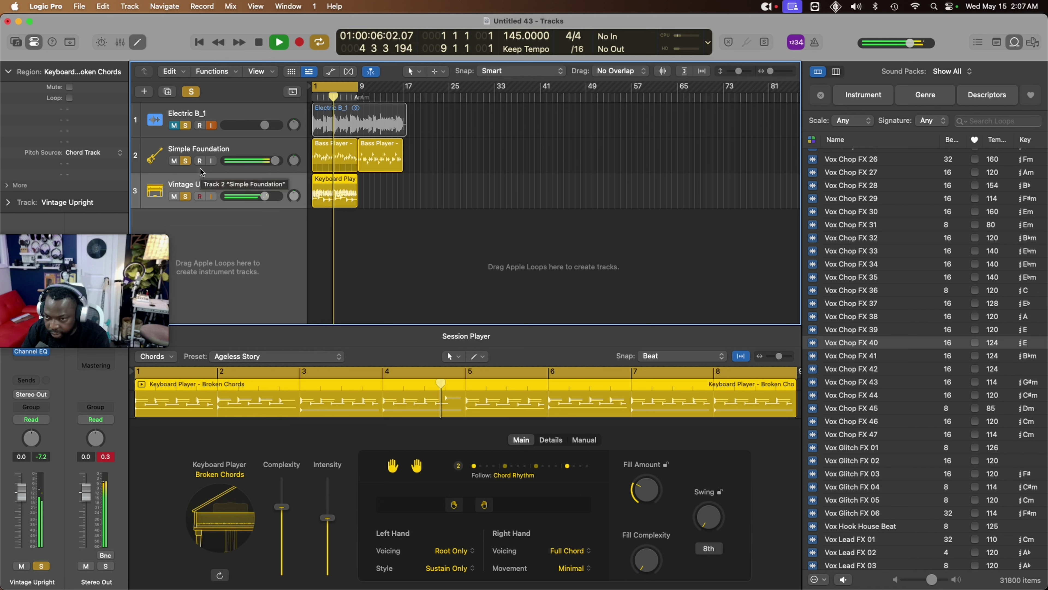
pyautogui.press('space')
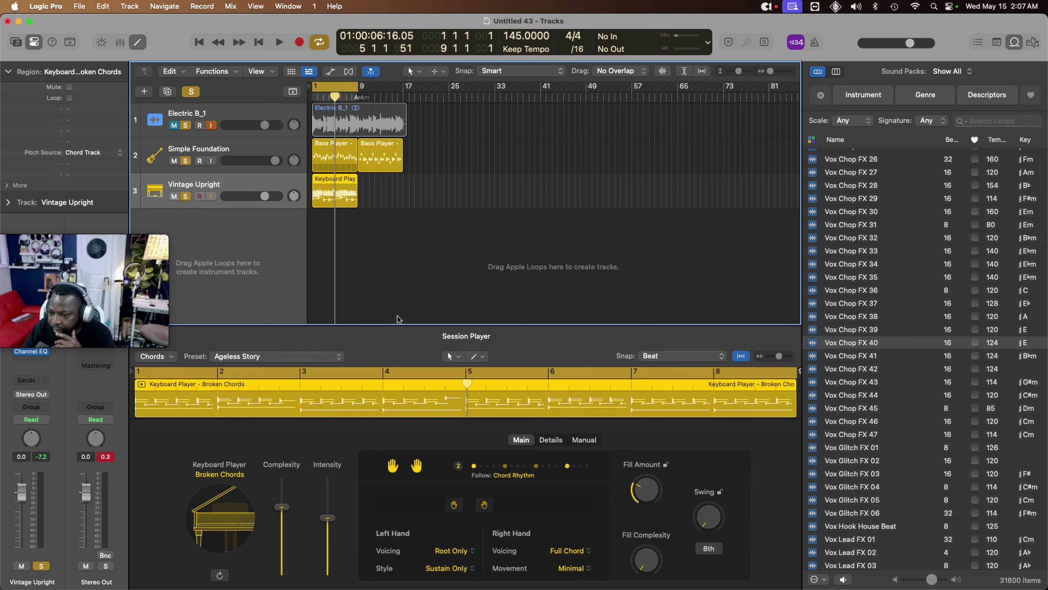
# Step: Show the keyboard region in the Session Player editor and turn Intensity down to minimum
pyautogui.click(226, 399)
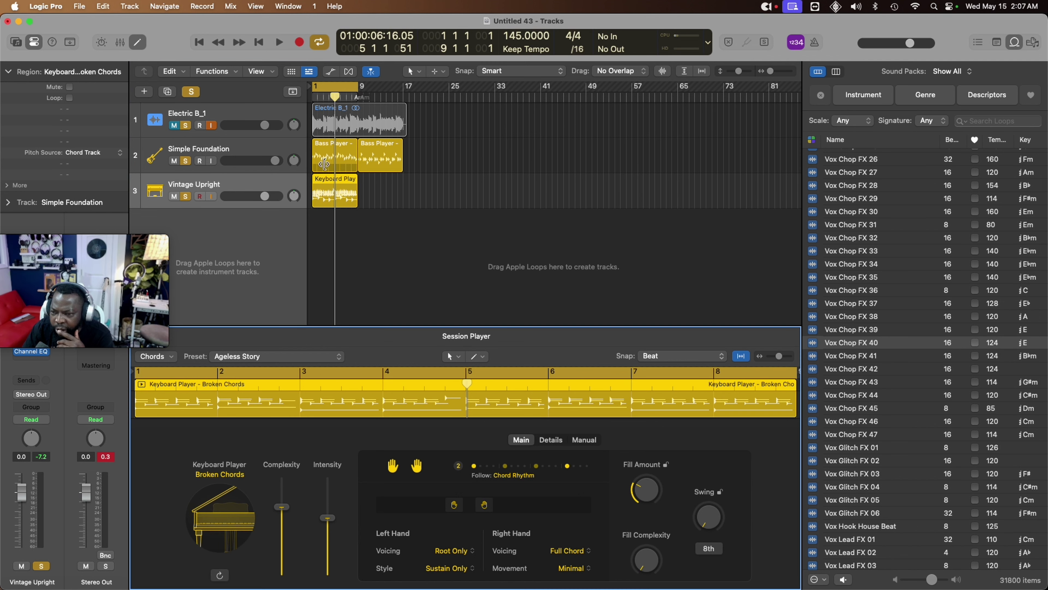
pyautogui.click(333, 200)
pyautogui.press('e')
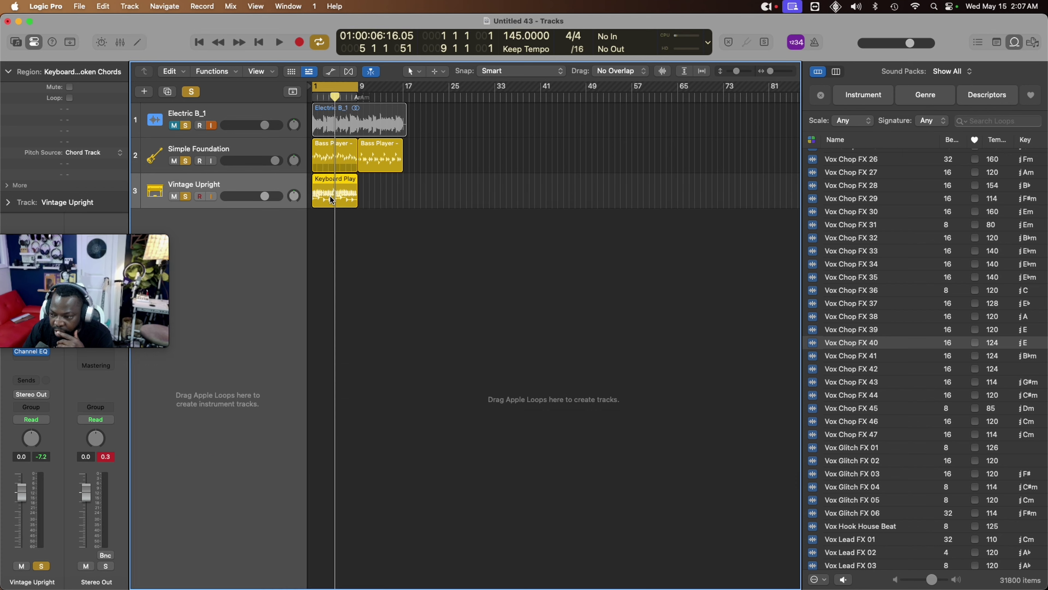
pyautogui.press('e')
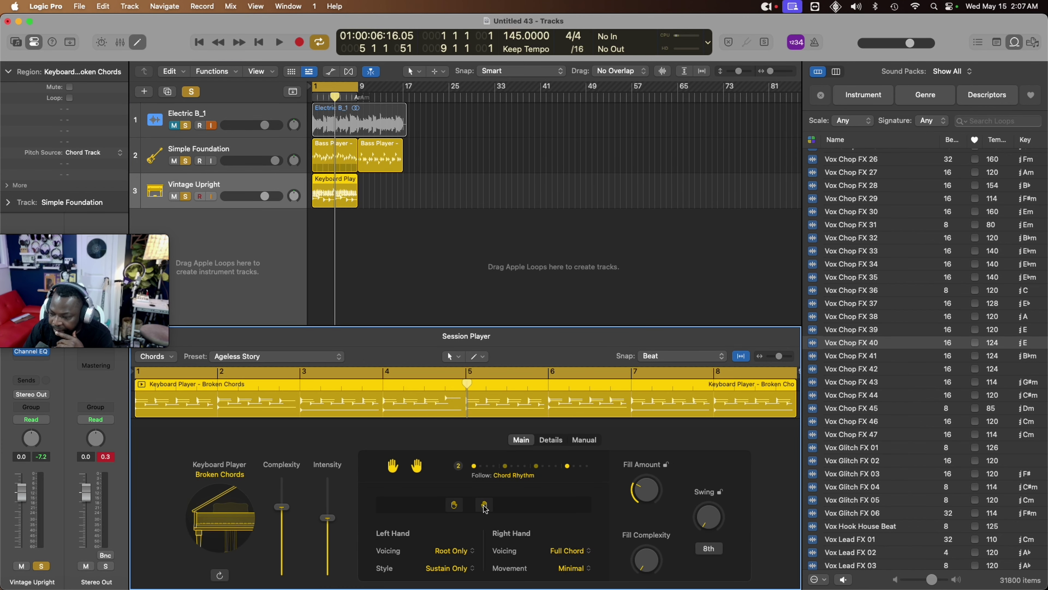
pyautogui.press('space')
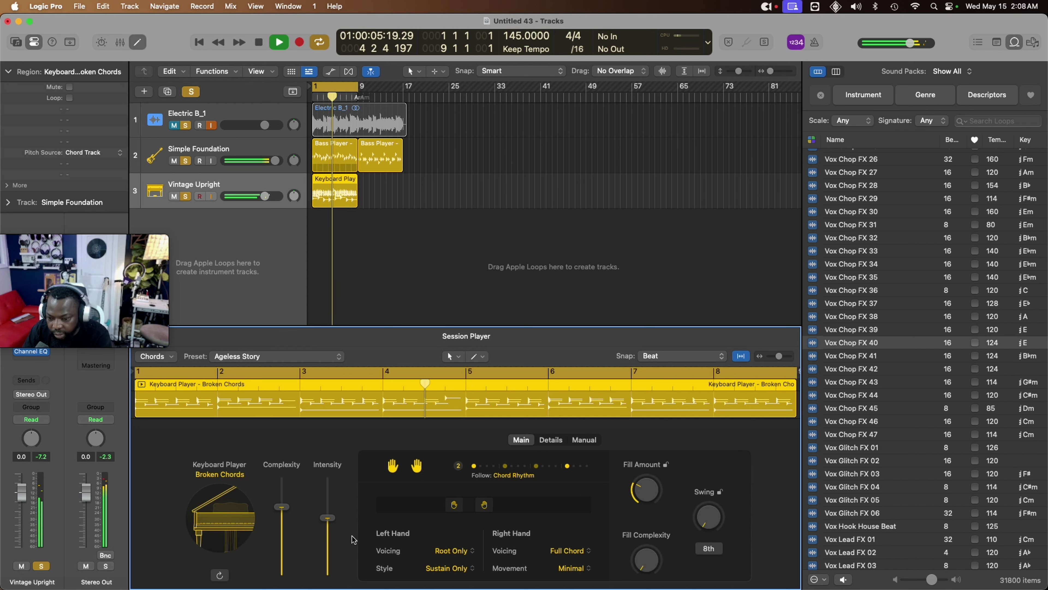
pyautogui.moveTo(327, 518); pyautogui.dragTo(346, 576)
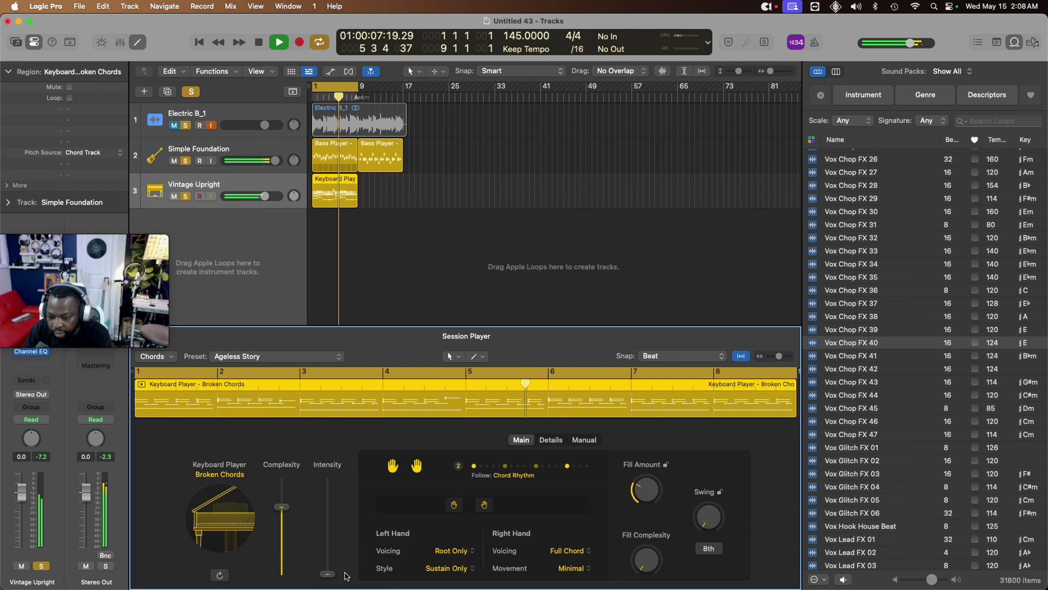
pyautogui.click(153, 356)
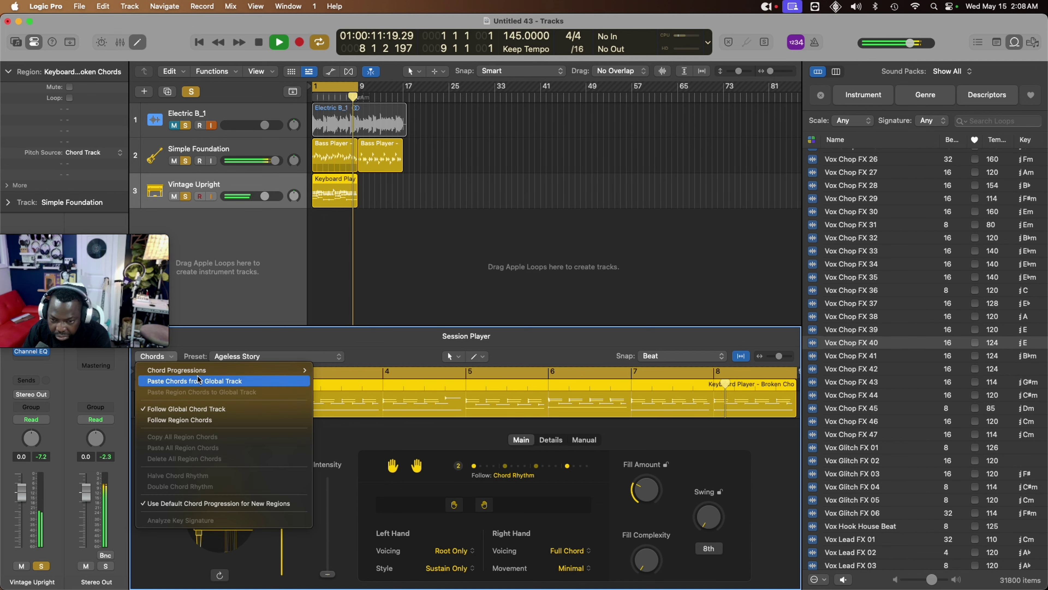
# Step: Apply the ii–V–I progression (Dm, G, C) to the keyboard region, then select the Simple Foundation track
pyautogui.moveTo(201, 372)
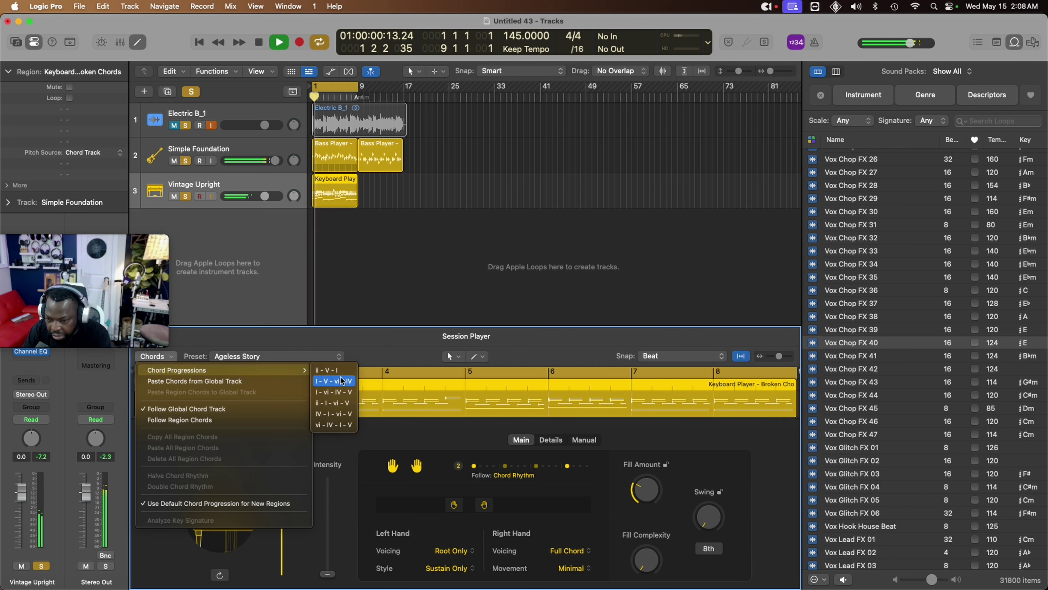
pyautogui.click(326, 370)
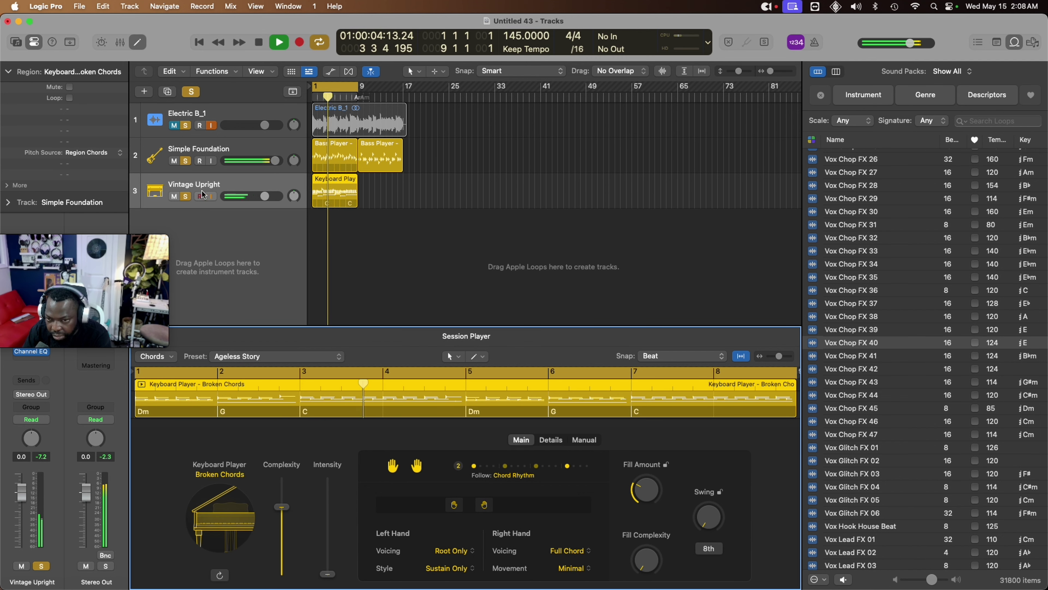
pyautogui.press('space')
pyautogui.click(208, 146)
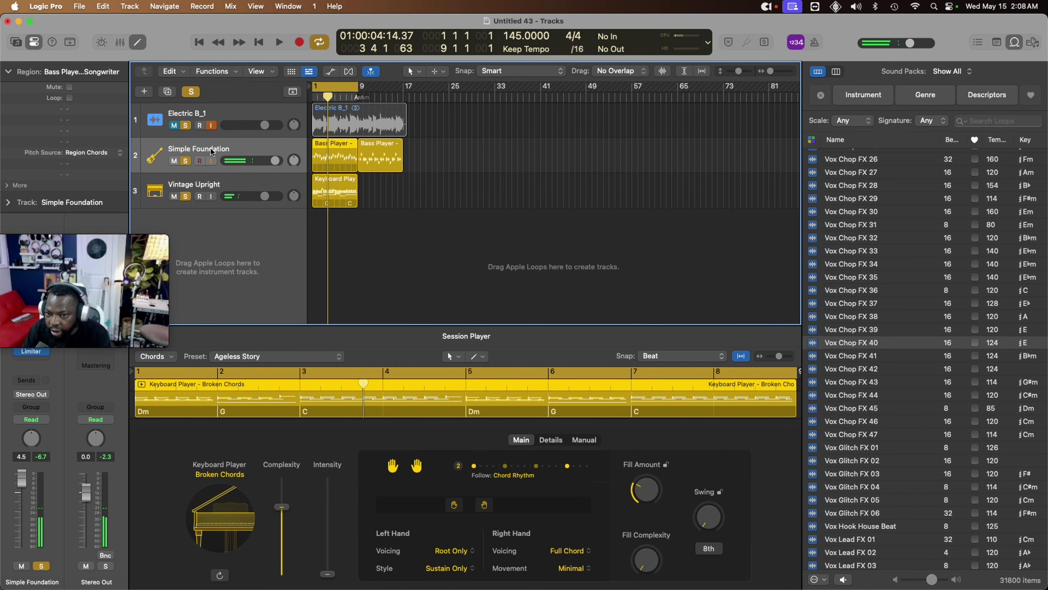
# Step: Reopen the bass region and check its Inner Strength preset and region-chord options
pyautogui.doubleClick(322, 150)
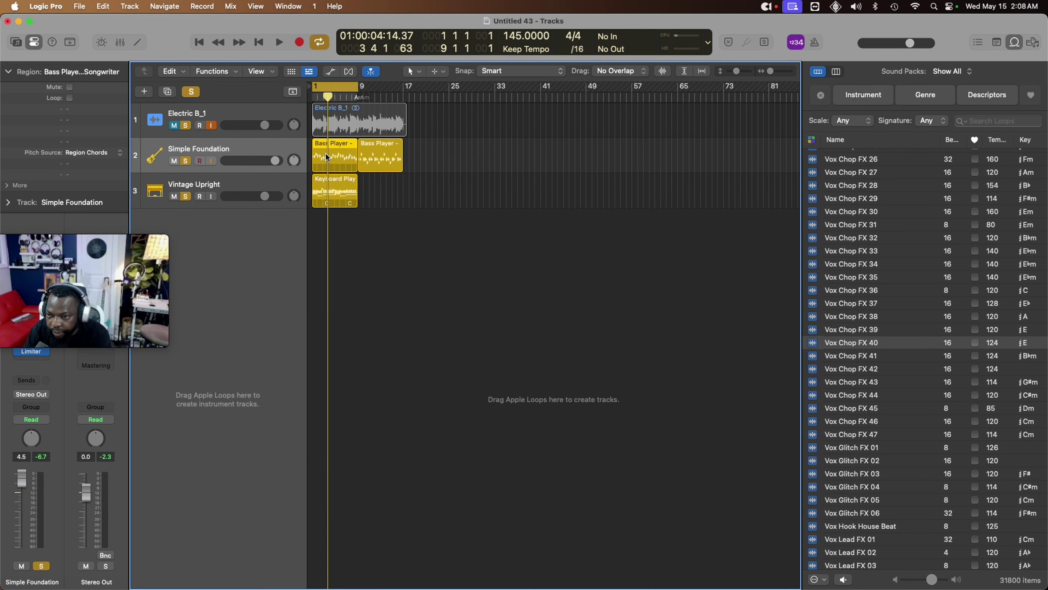
pyautogui.doubleClick(325, 152)
pyautogui.click(284, 361)
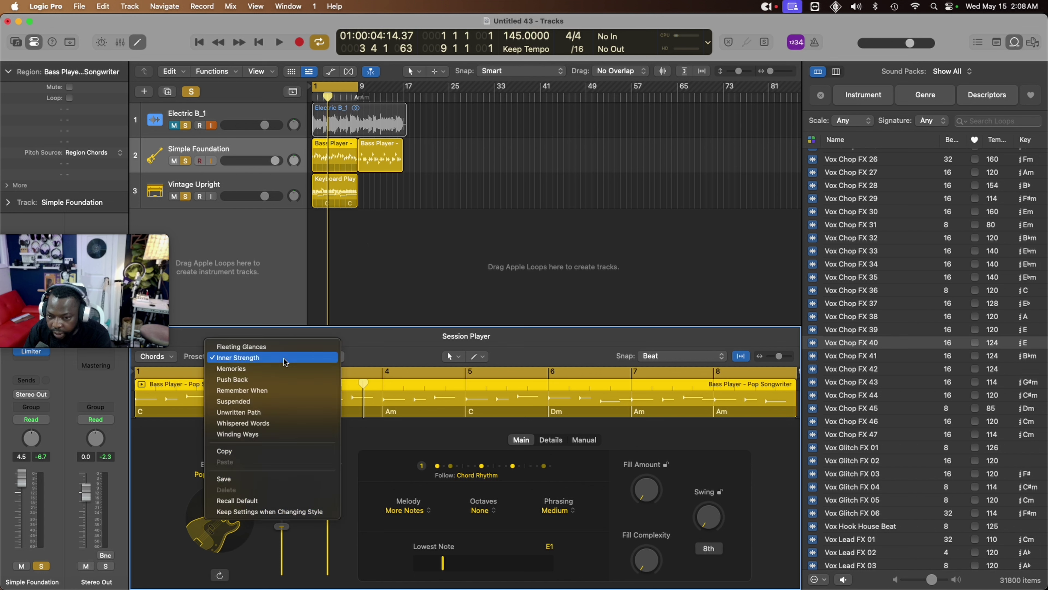
pyautogui.click(159, 359)
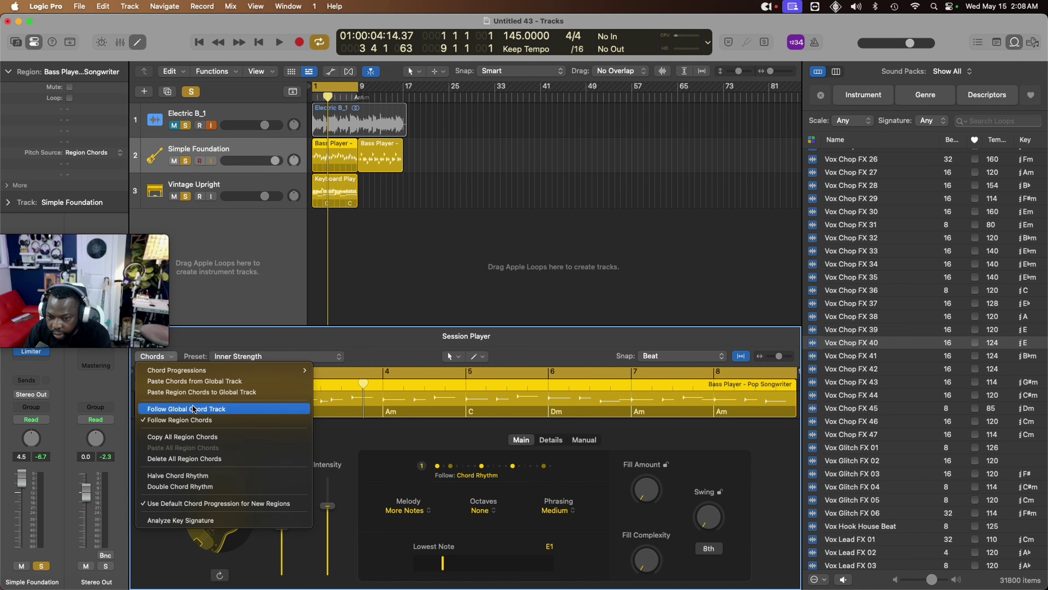
pyautogui.moveTo(194, 370)
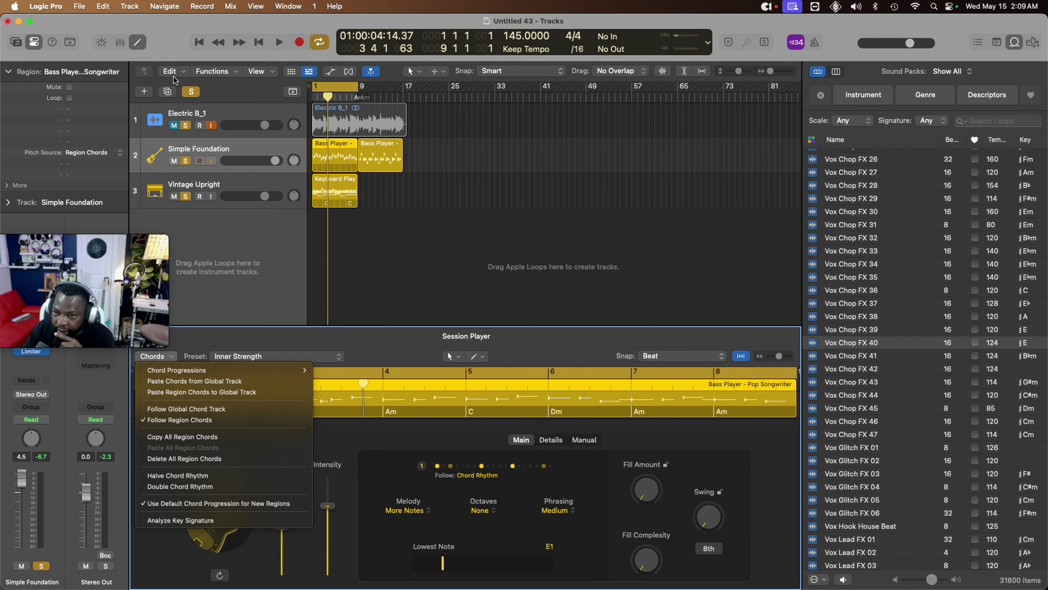
# Step: Add a SoCal Drummer track playing a Pop Rock region
pyautogui.click(145, 95)
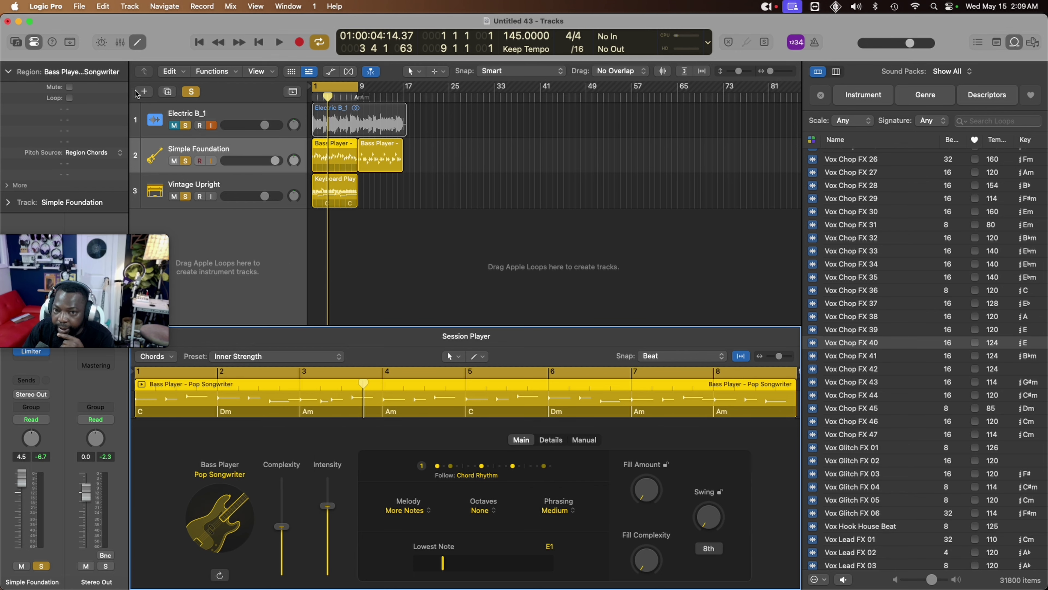
pyautogui.click(144, 92)
pyautogui.click(598, 227)
pyautogui.click(750, 461)
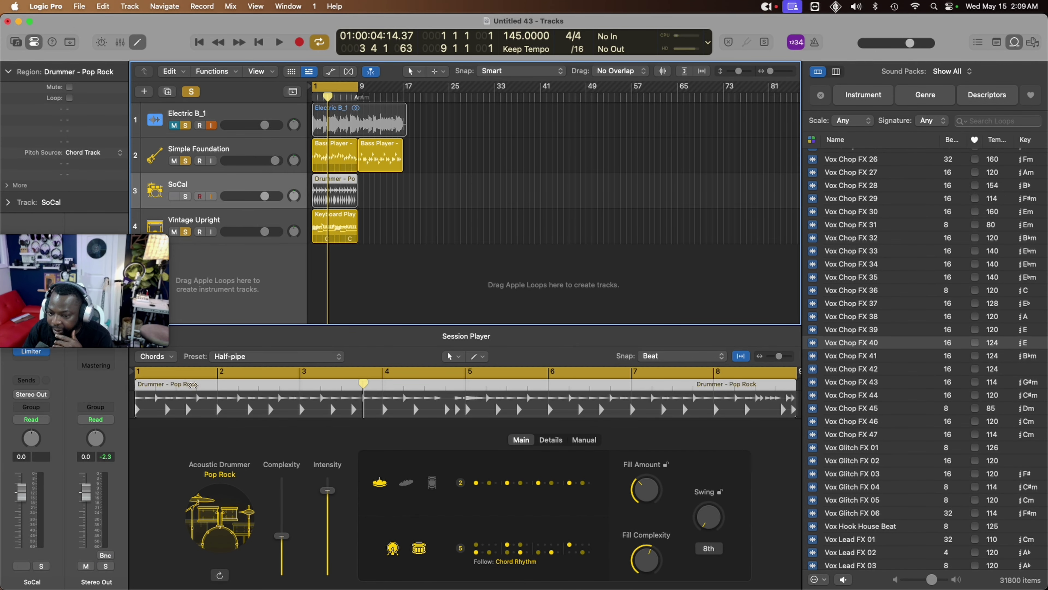
# Step: Add a second drummer region, solo the drummer track and keep both regions unmuted
pyautogui.click(163, 389)
pyautogui.rightClick(329, 182)
pyautogui.click(388, 295)
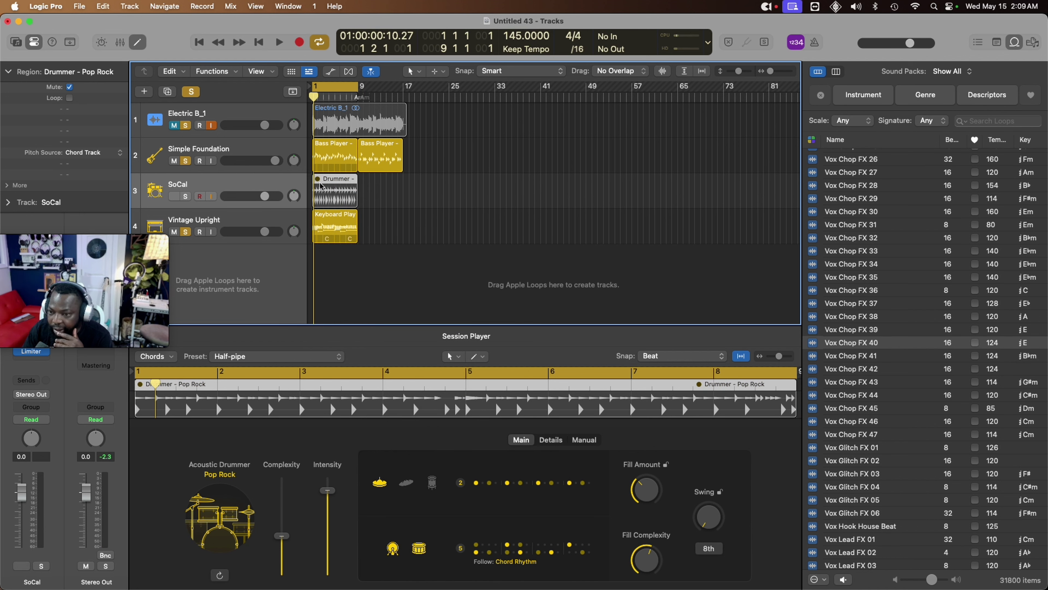
pyautogui.click(366, 193)
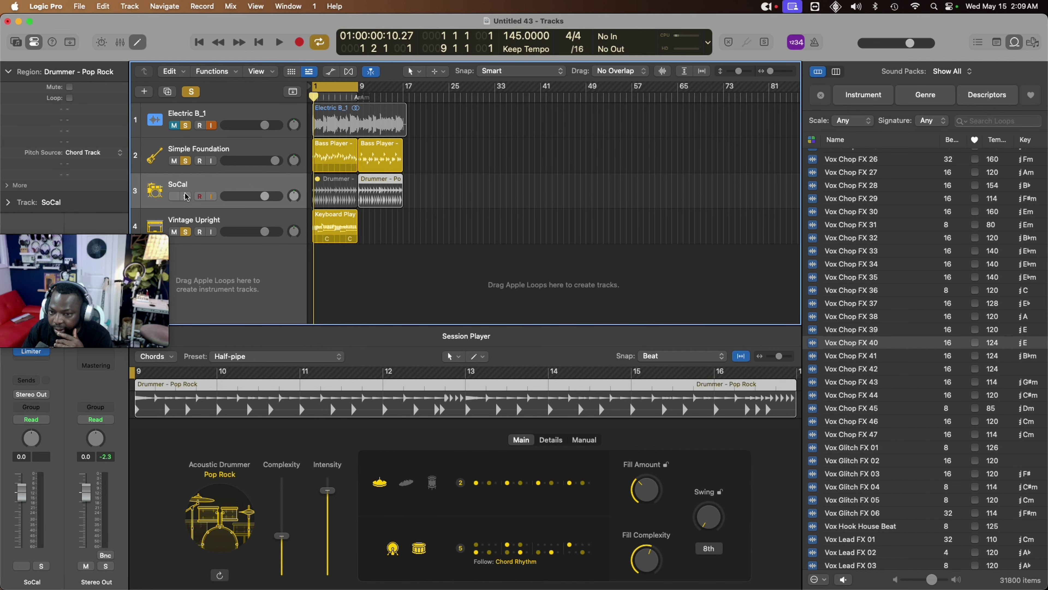
pyautogui.click(188, 195)
pyautogui.click(343, 186)
pyautogui.rightClick(343, 187)
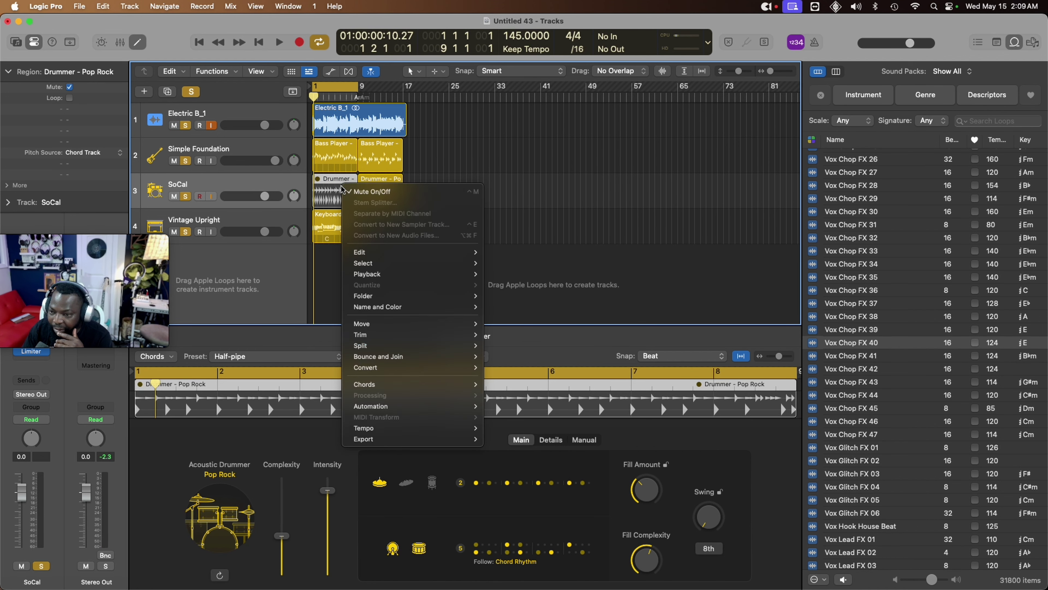
pyautogui.click(354, 191)
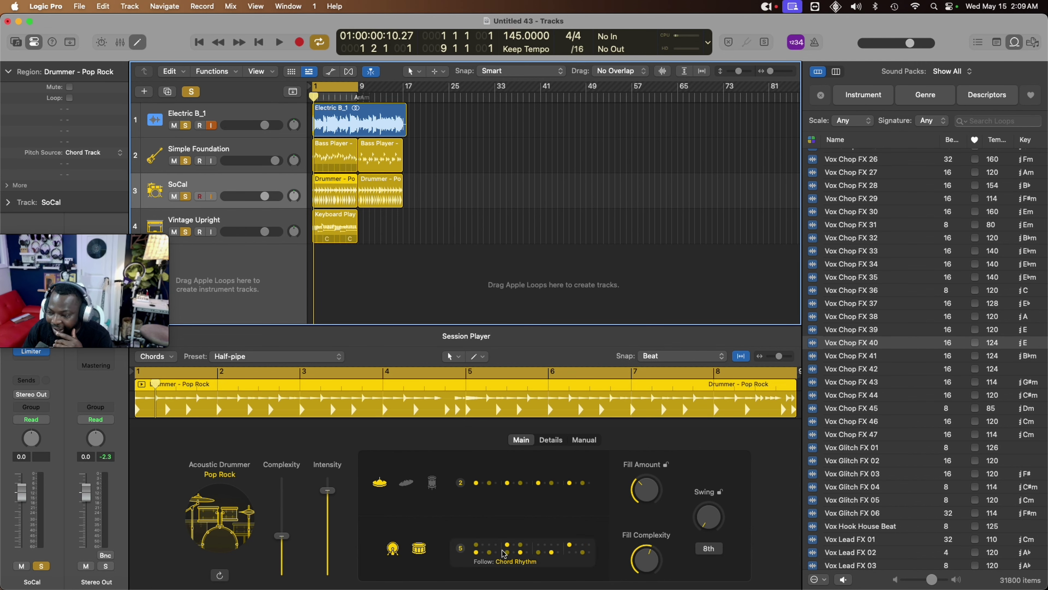
# Step: Choose cymbal pattern 3, keep the Half-pipe preset, and extend the cycle to bars 1–17
pyautogui.click(528, 486)
pyautogui.click(528, 486)
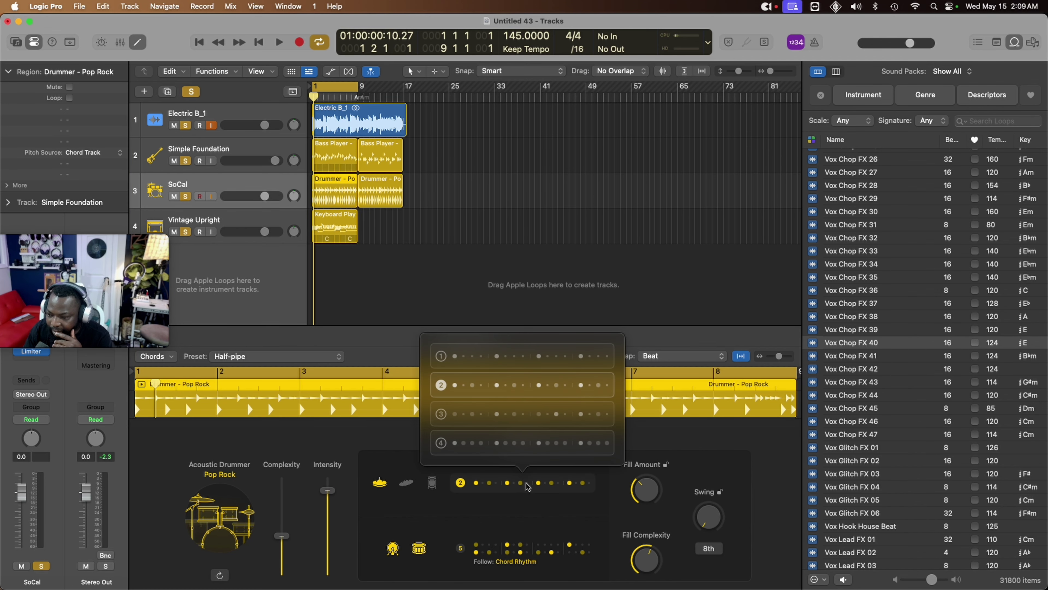
pyautogui.click(473, 414)
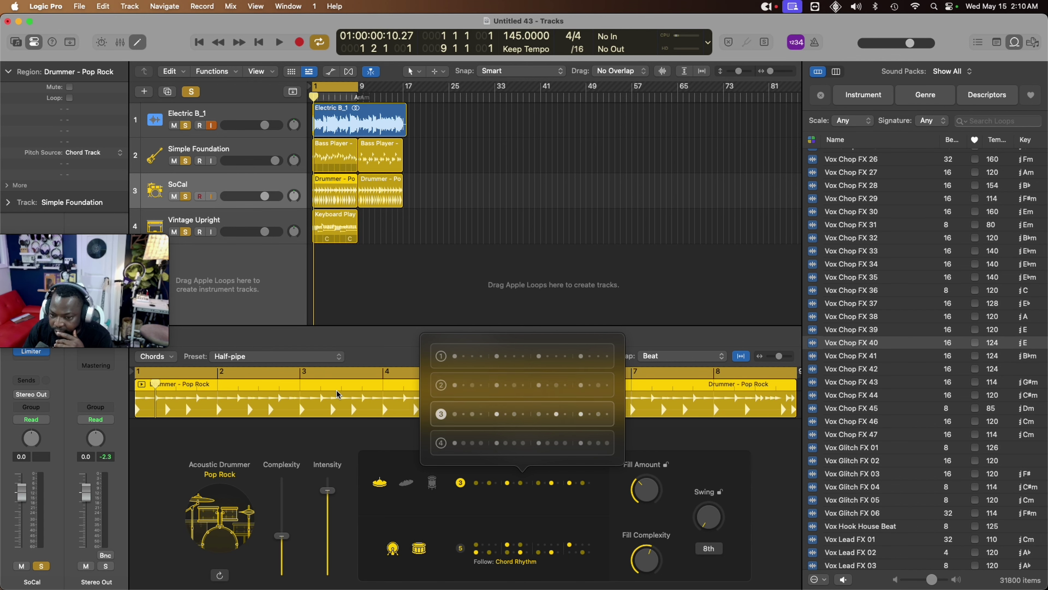
pyautogui.click(276, 356)
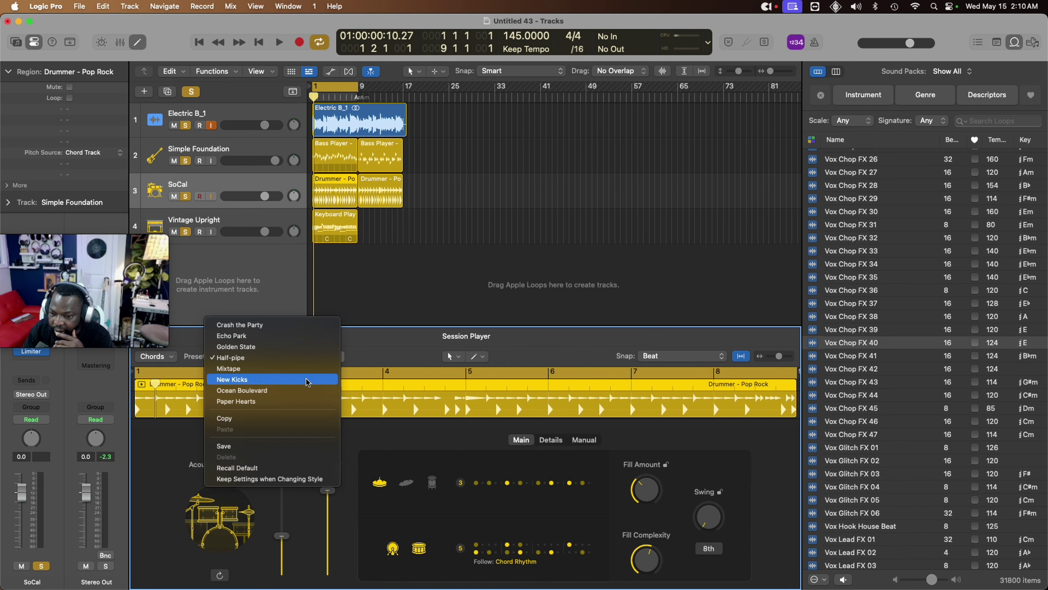
pyautogui.click(152, 362)
pyautogui.click(162, 361)
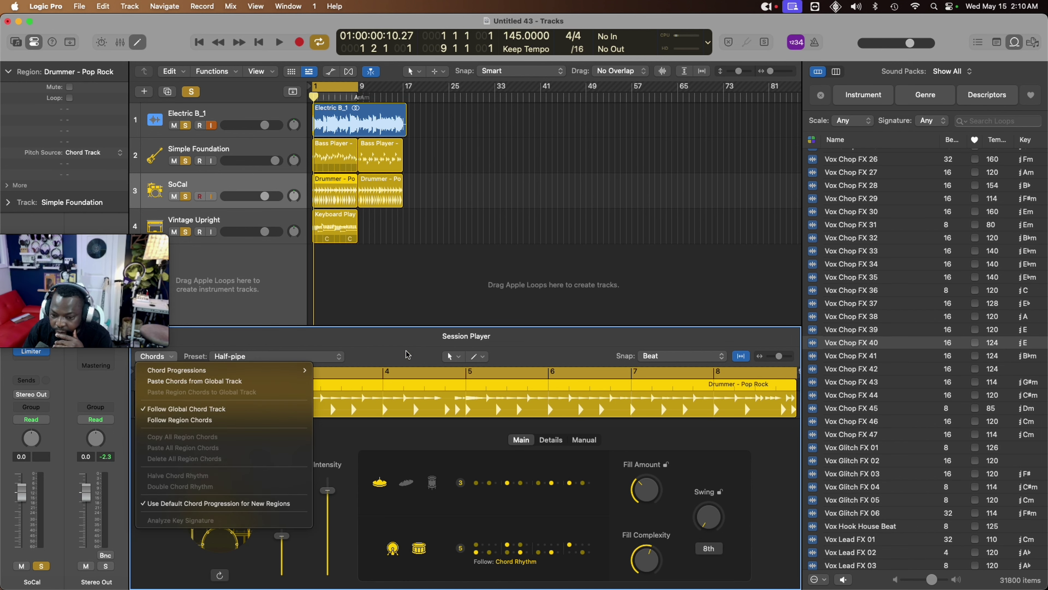
pyautogui.click(485, 352)
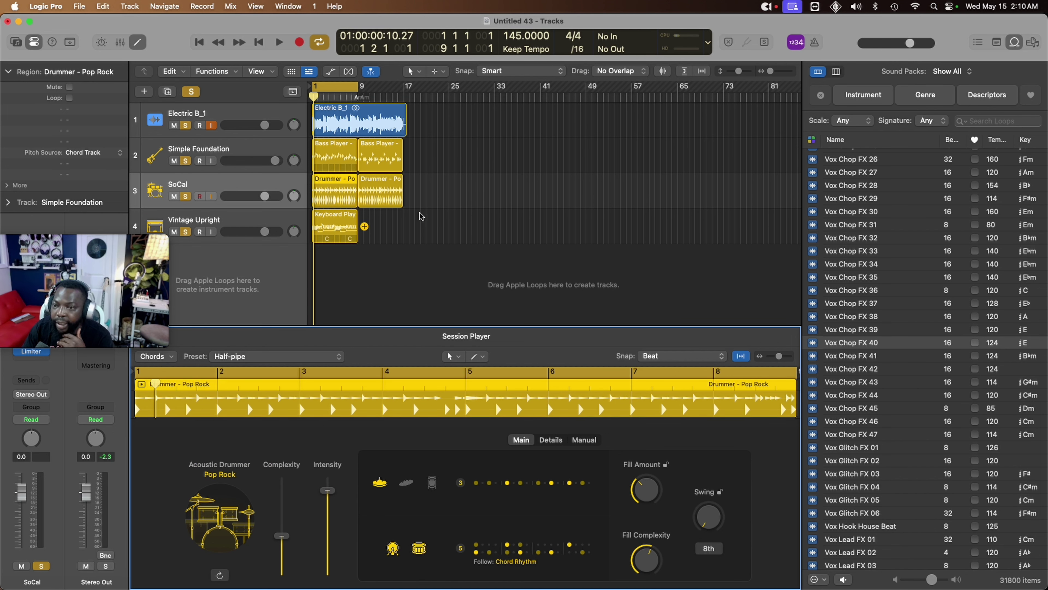
pyautogui.moveTo(356, 90); pyautogui.dragTo(407, 128)
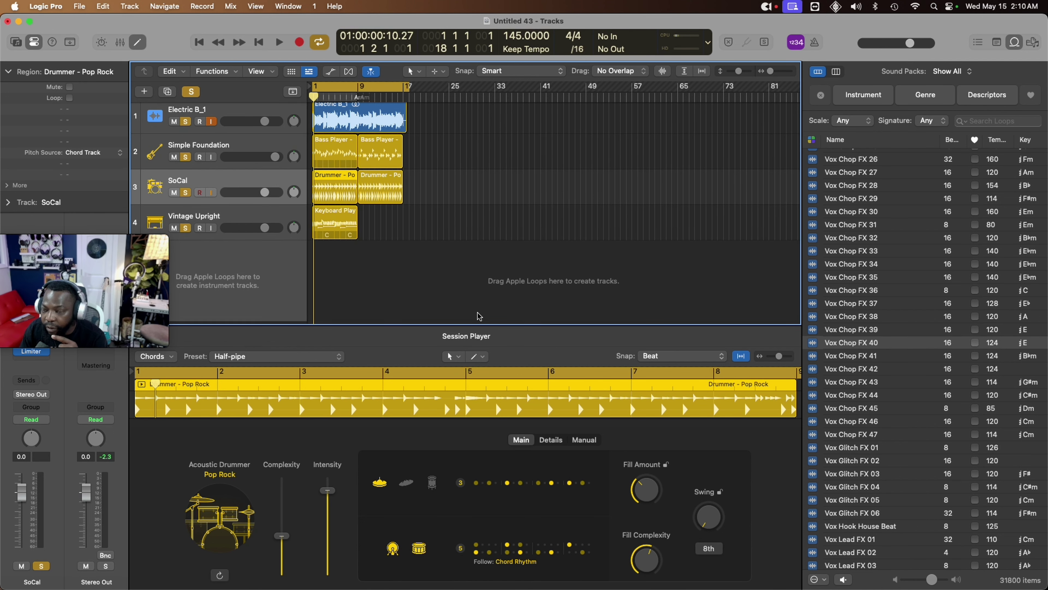
pyautogui.moveTo(77, 252); pyautogui.dragTo(135, 252)
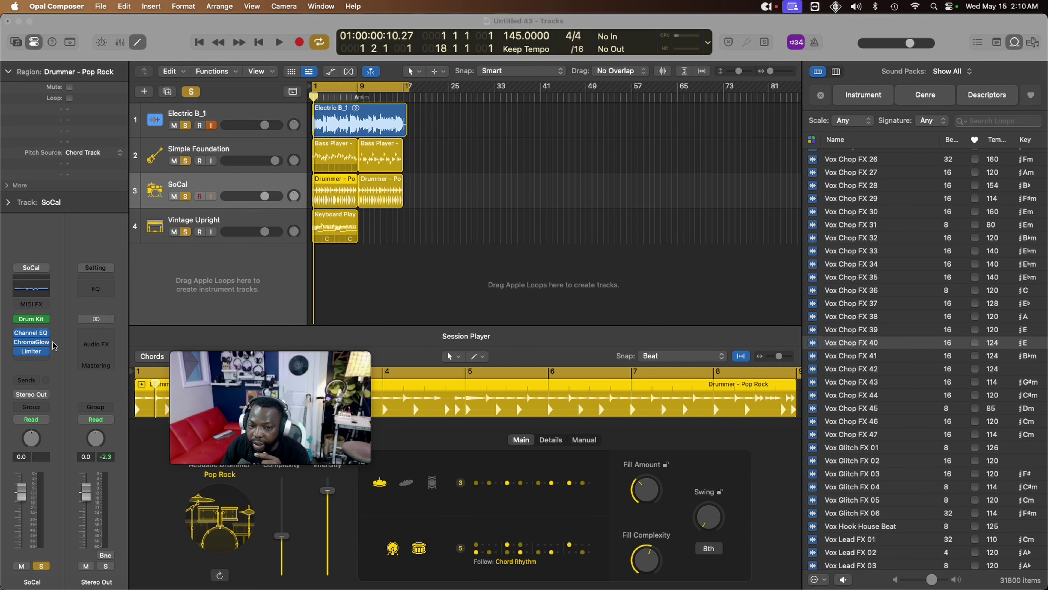
pyautogui.click(27, 342)
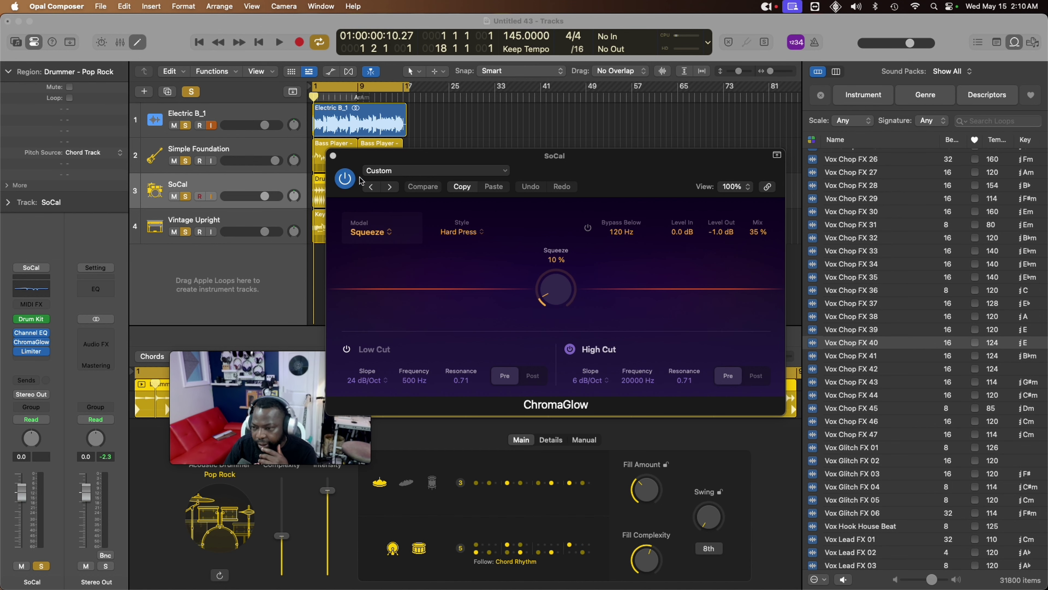
pyautogui.click(334, 156)
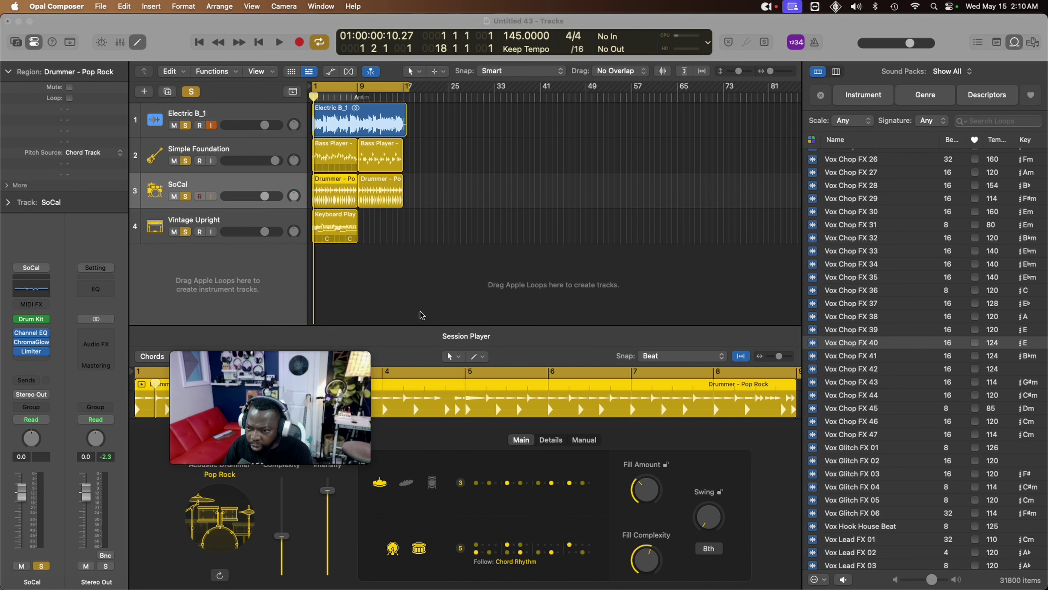
# Step: Insert ChromaGlow in stereo on the Electric B_1 guitar track
pyautogui.click(234, 118)
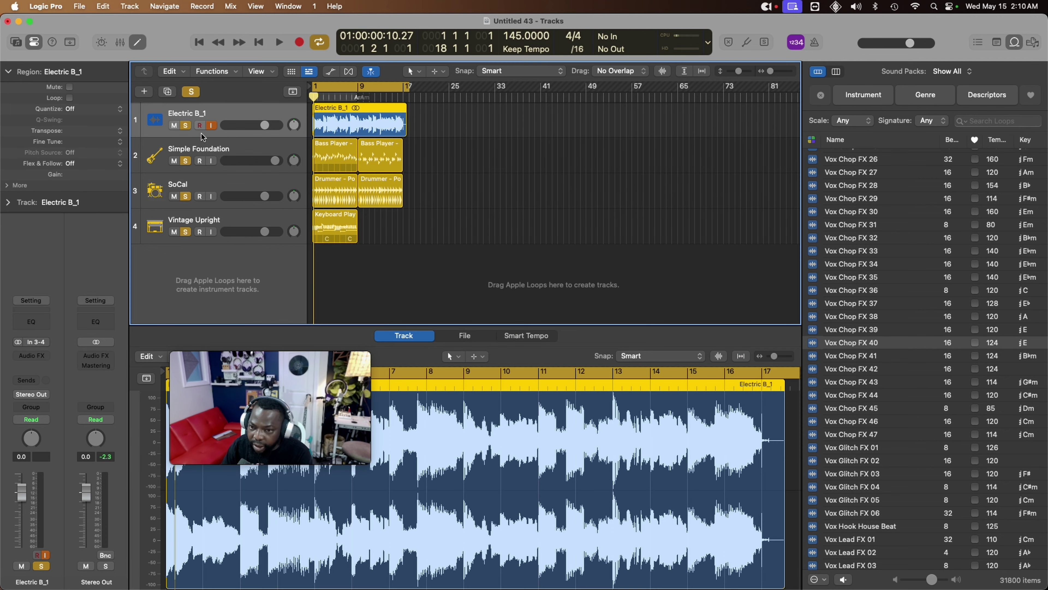
pyautogui.click(39, 353)
pyautogui.moveTo(64, 371)
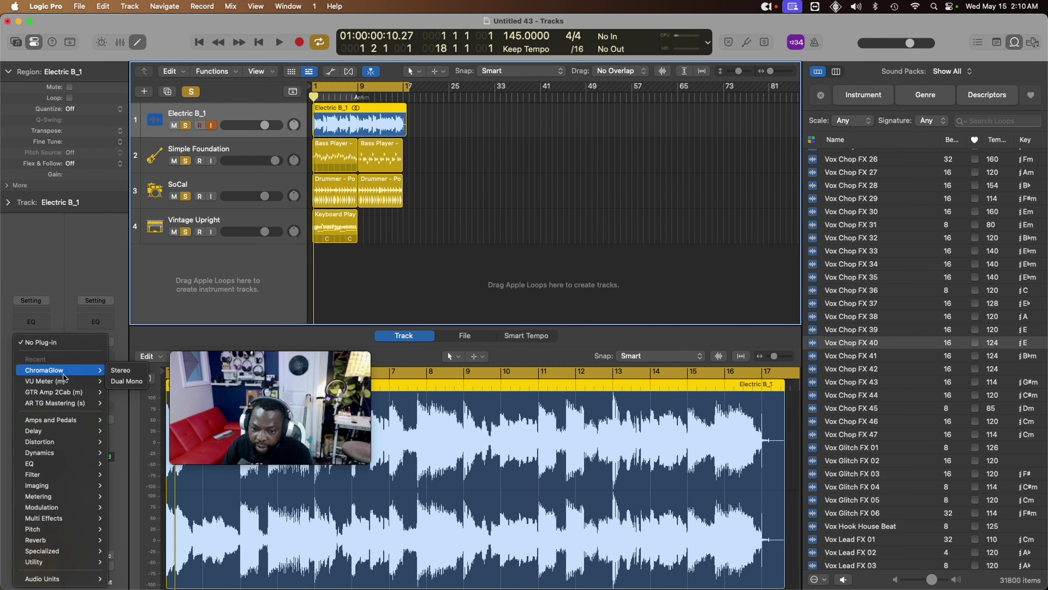
pyautogui.click(124, 369)
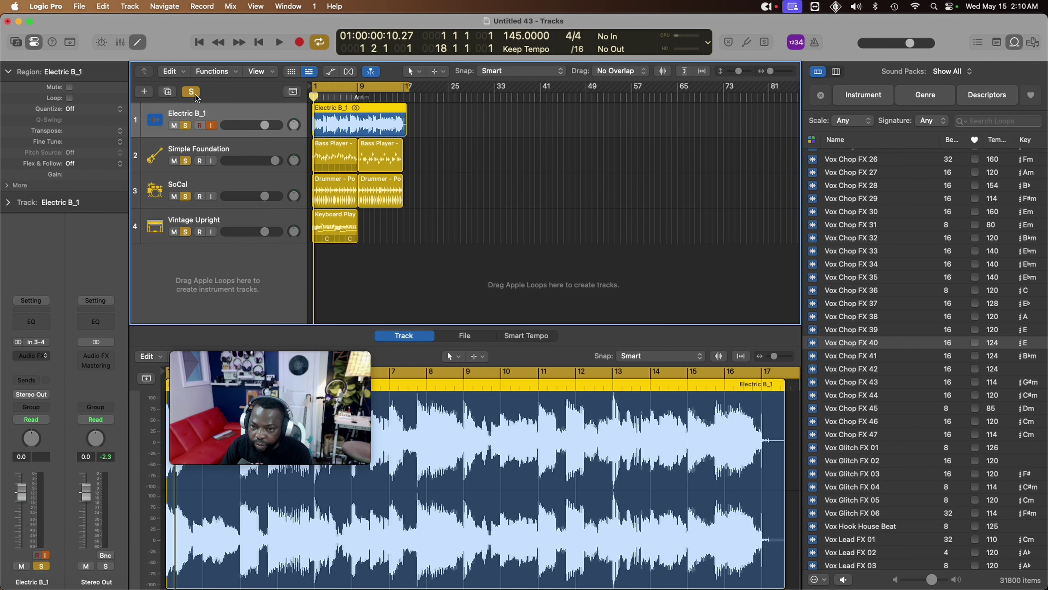
# Step: Solo the guitar, audition ChromaGlow against bypass, and lower the guitar fader to -7.6 dB
pyautogui.click(185, 125)
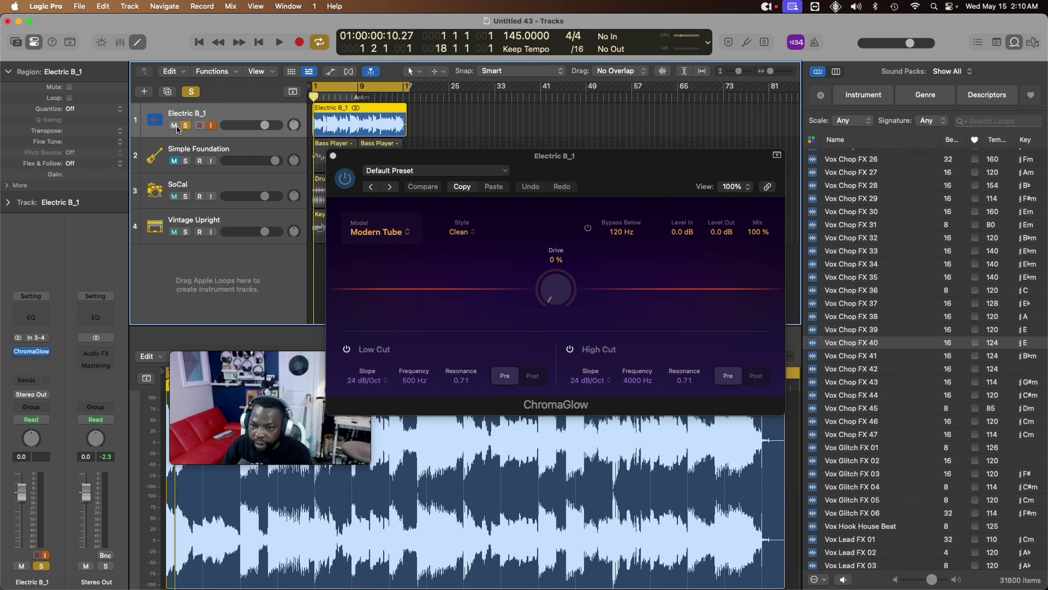
pyautogui.click(174, 126)
pyautogui.click(174, 126)
pyautogui.press('space')
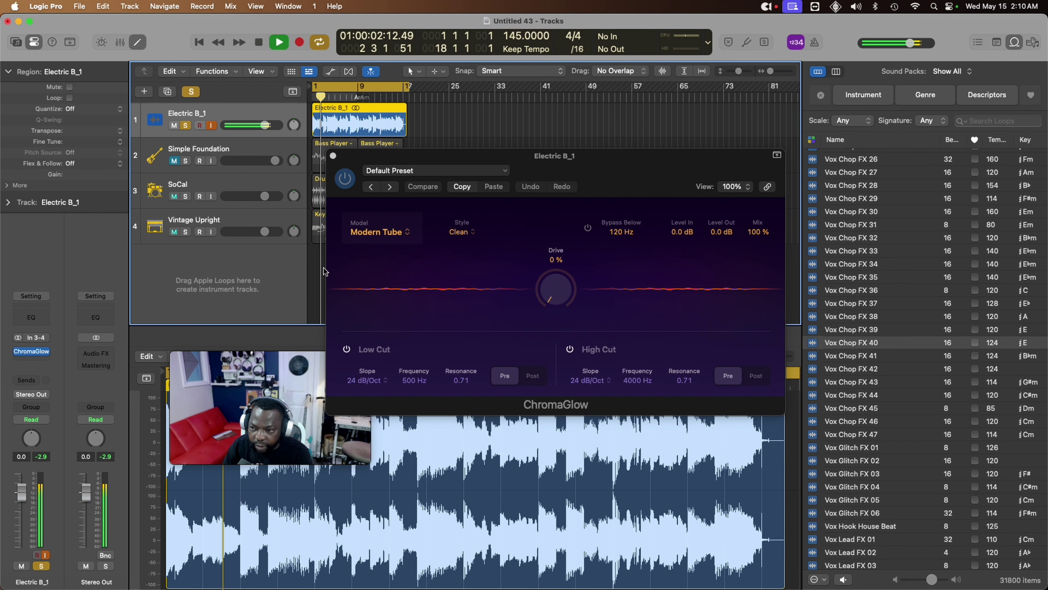
pyautogui.click(18, 351)
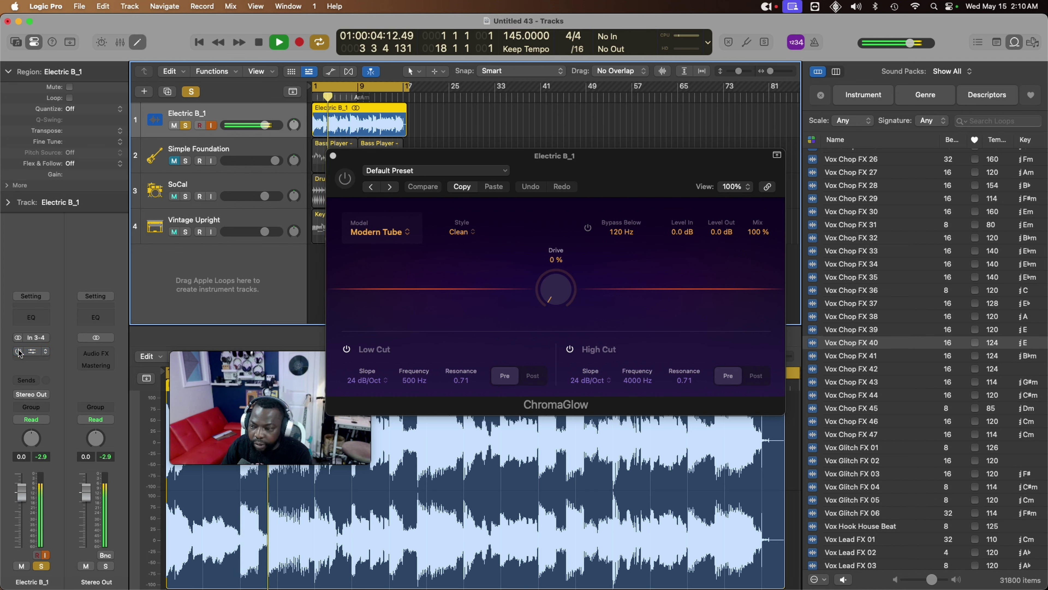
pyautogui.press('space')
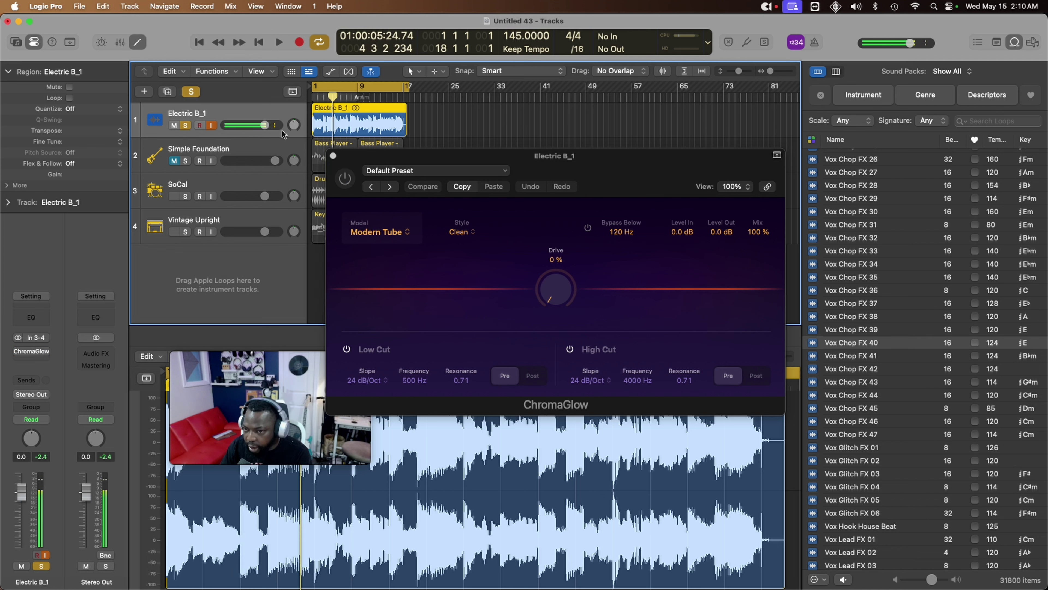
pyautogui.moveTo(264, 125); pyautogui.dragTo(250, 125)
pyautogui.press('space')
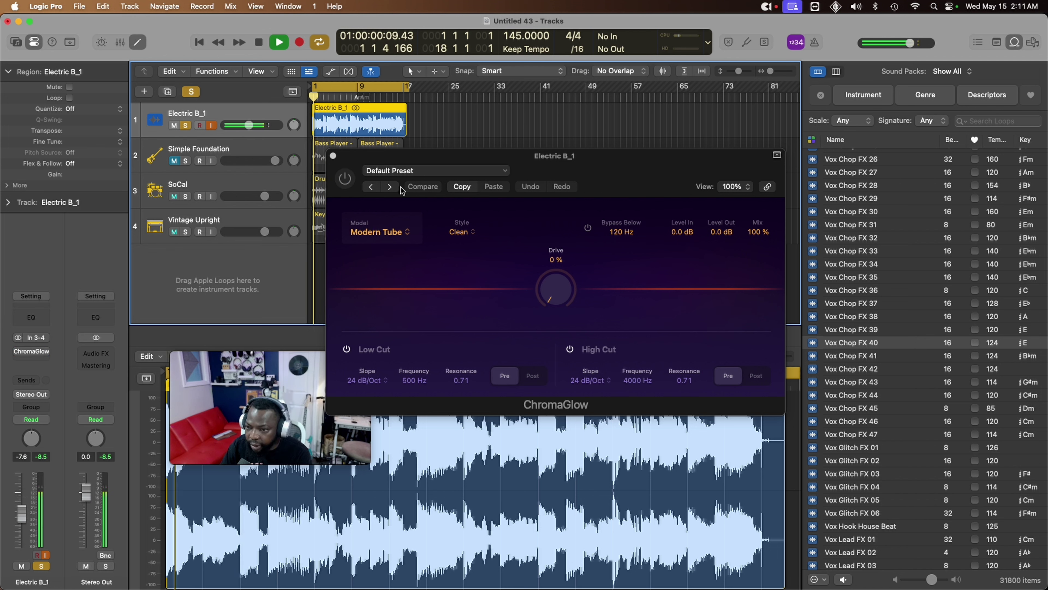
pyautogui.click(449, 172)
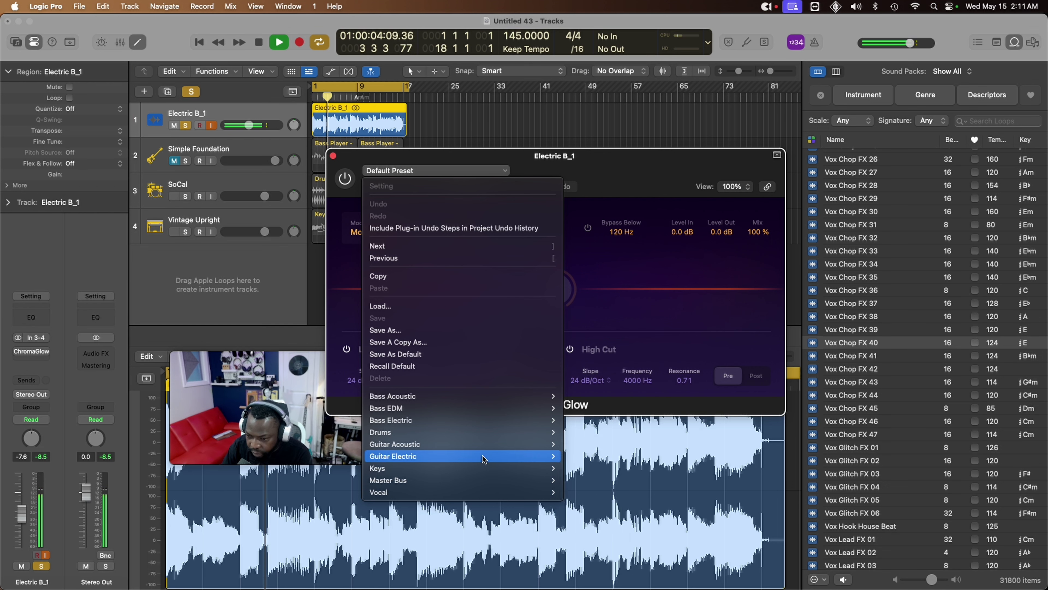
# Step: Load the Guitar Electric 'Edgy Bite' ChromaGlow preset and audition it on playback
pyautogui.moveTo(484, 456)
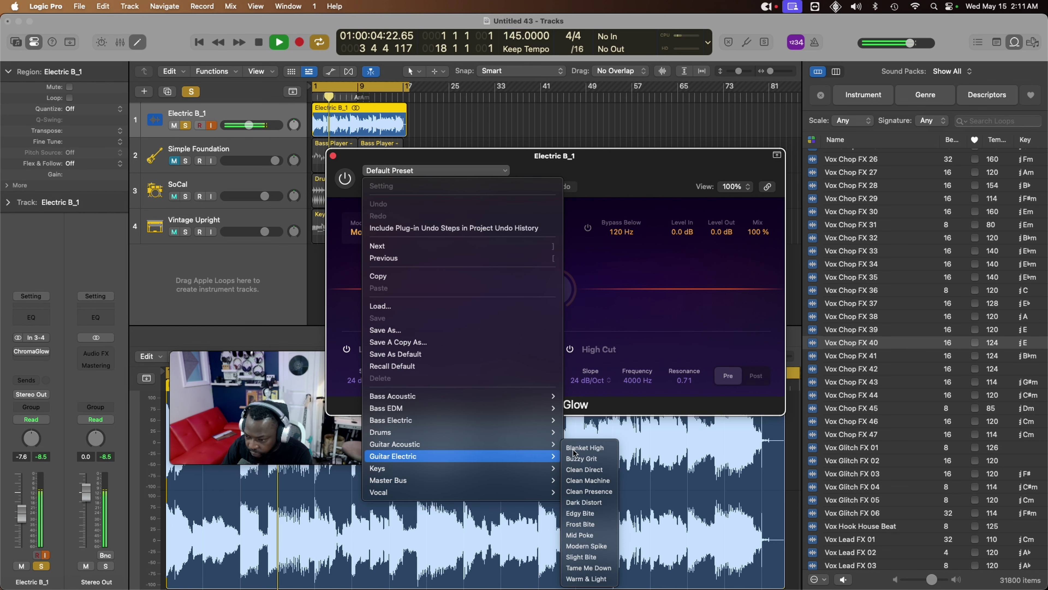
pyautogui.click(600, 518)
pyautogui.press('space')
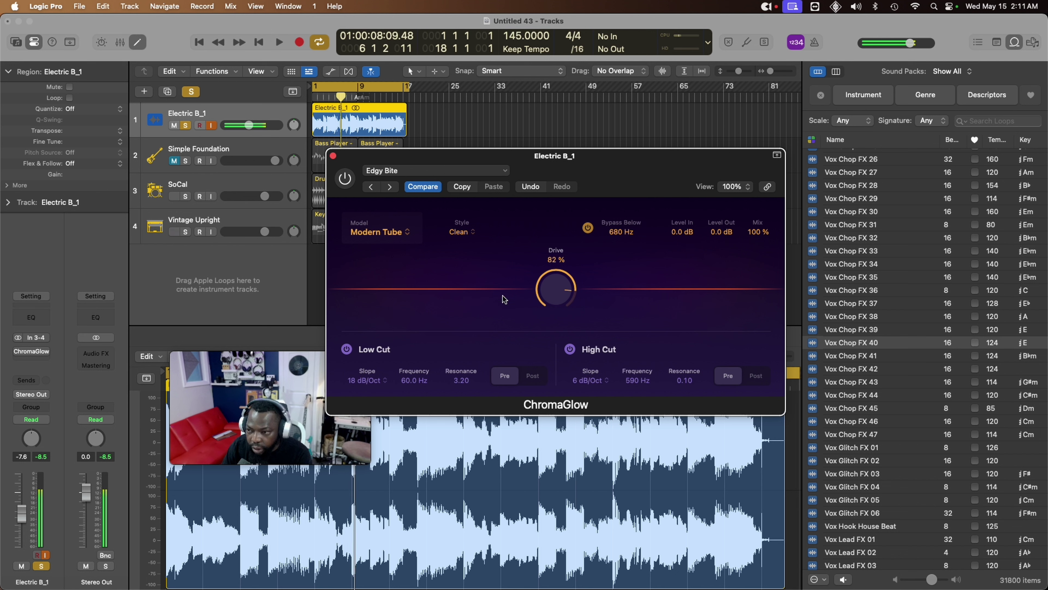
pyautogui.press('space')
pyautogui.click(346, 178)
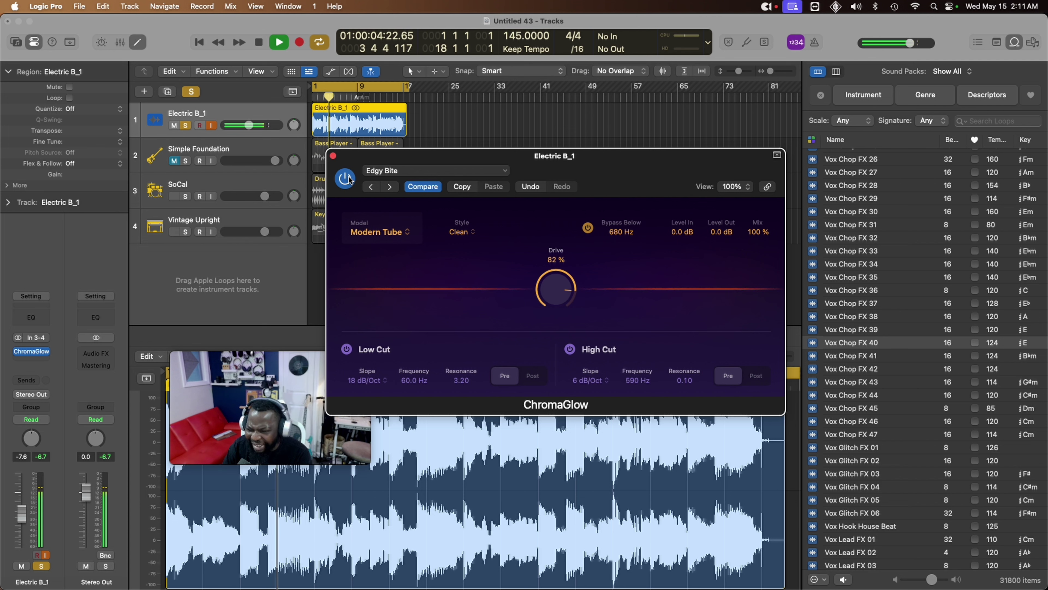
pyautogui.press('space')
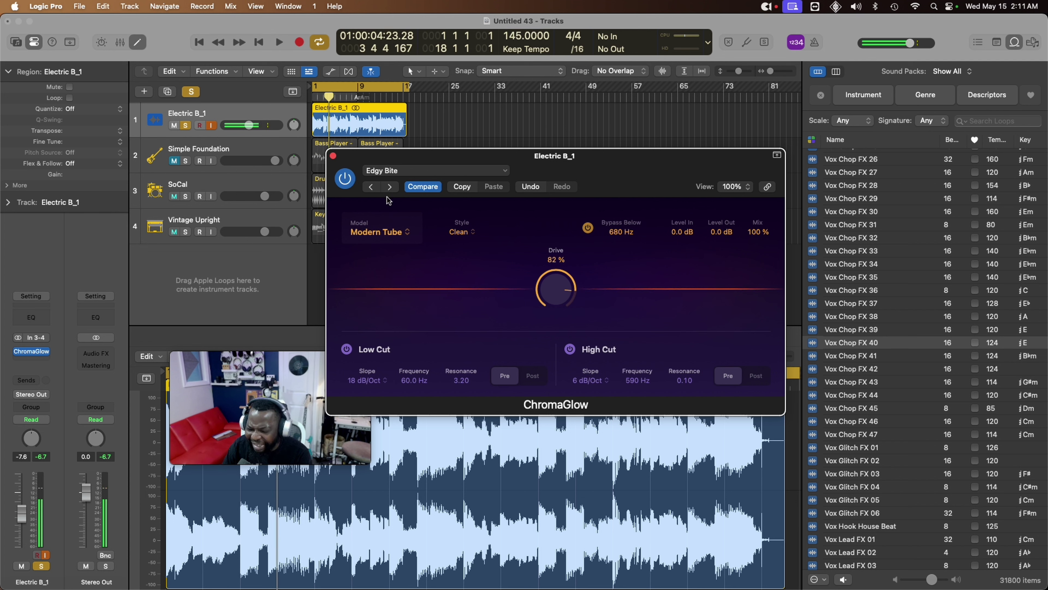
# Step: Switch to the 'Warm & Light' preset, compare against bypass, and set Style to Soft Press
pyautogui.click(484, 173)
pyautogui.moveTo(510, 455)
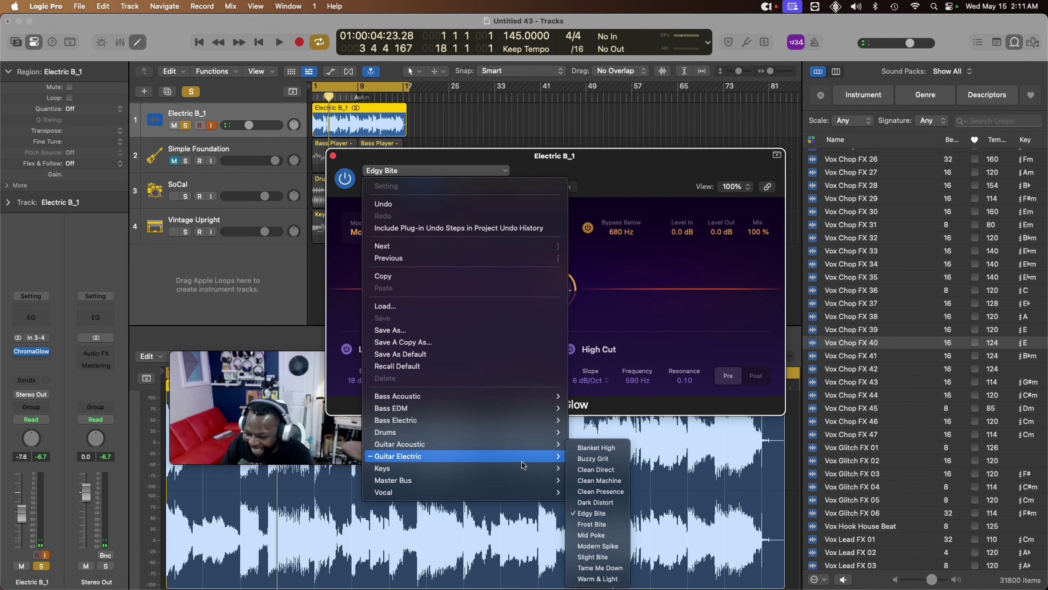
pyautogui.click(611, 577)
pyautogui.press('space')
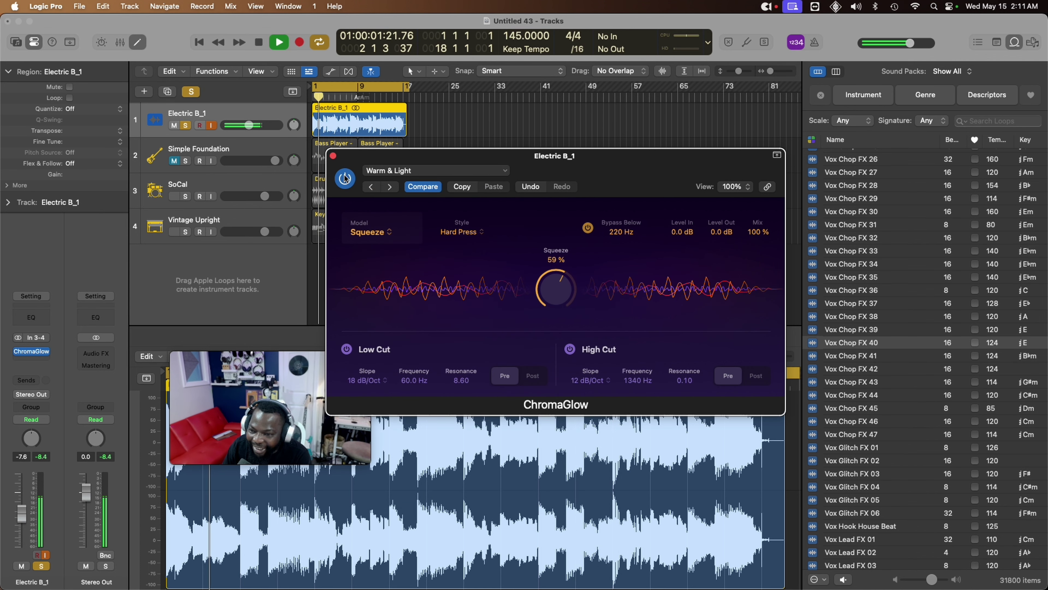
pyautogui.click(345, 178)
pyautogui.click(345, 178)
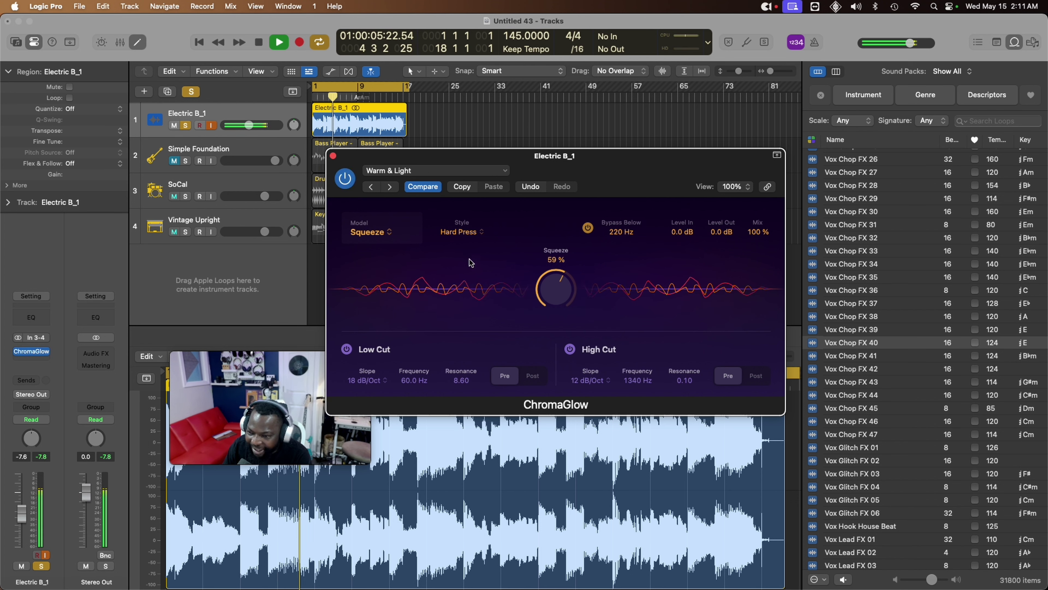
pyautogui.click(478, 234)
pyautogui.click(468, 247)
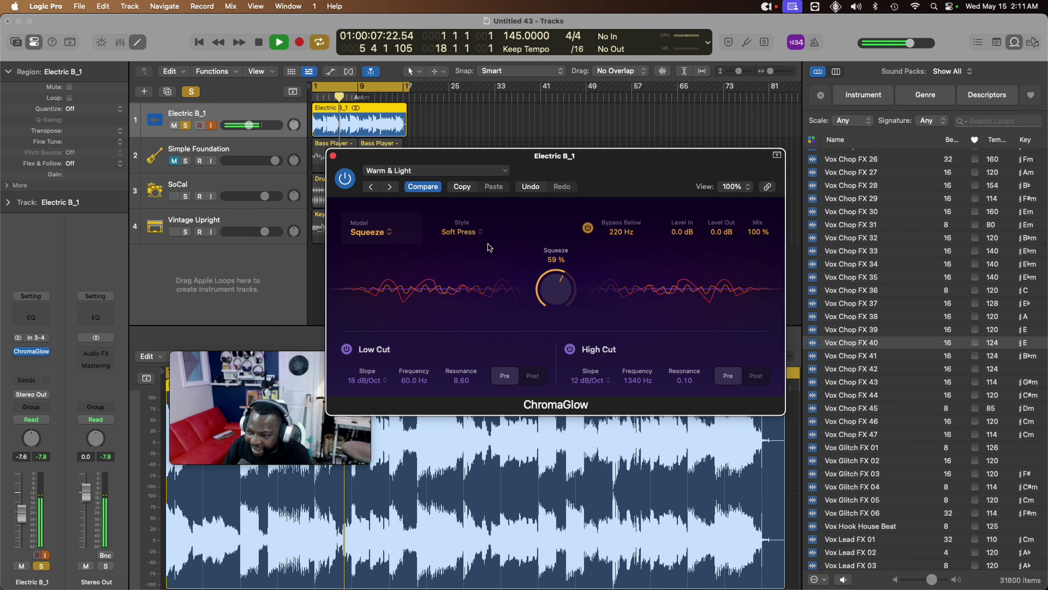
# Step: Step to the Bright Ivory preset, apply the high cut post-saturation, and set Drive to 17%
pyautogui.click(390, 187)
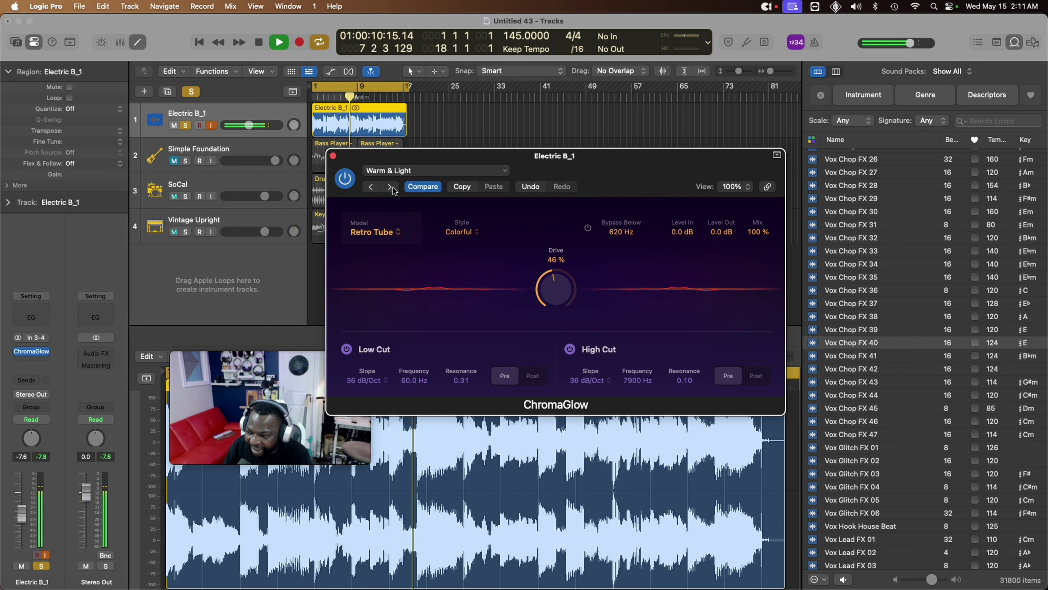
pyautogui.click(752, 376)
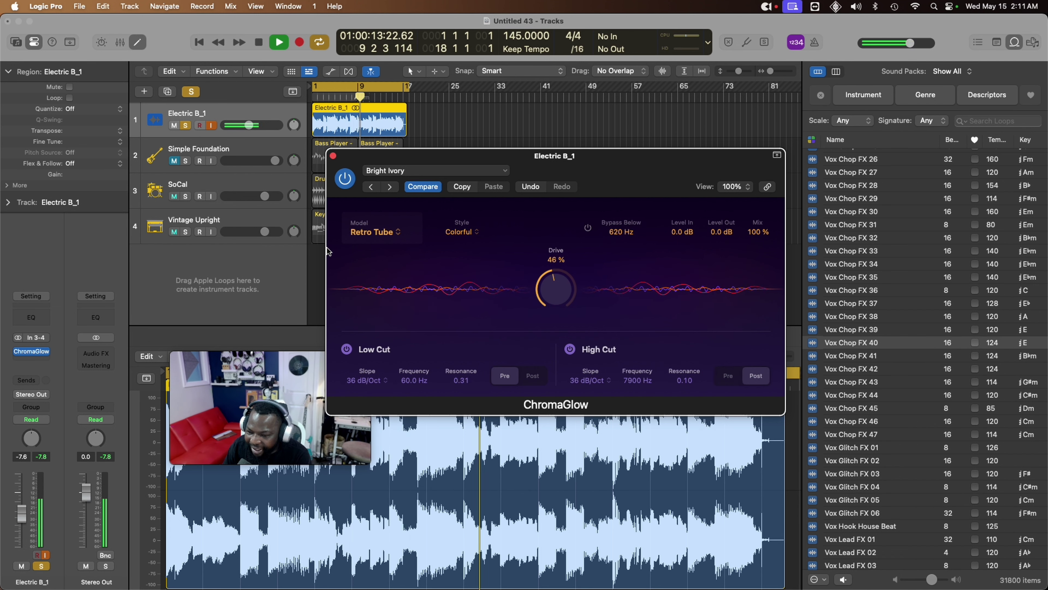
pyautogui.moveTo(555, 287); pyautogui.dragTo(554, 334)
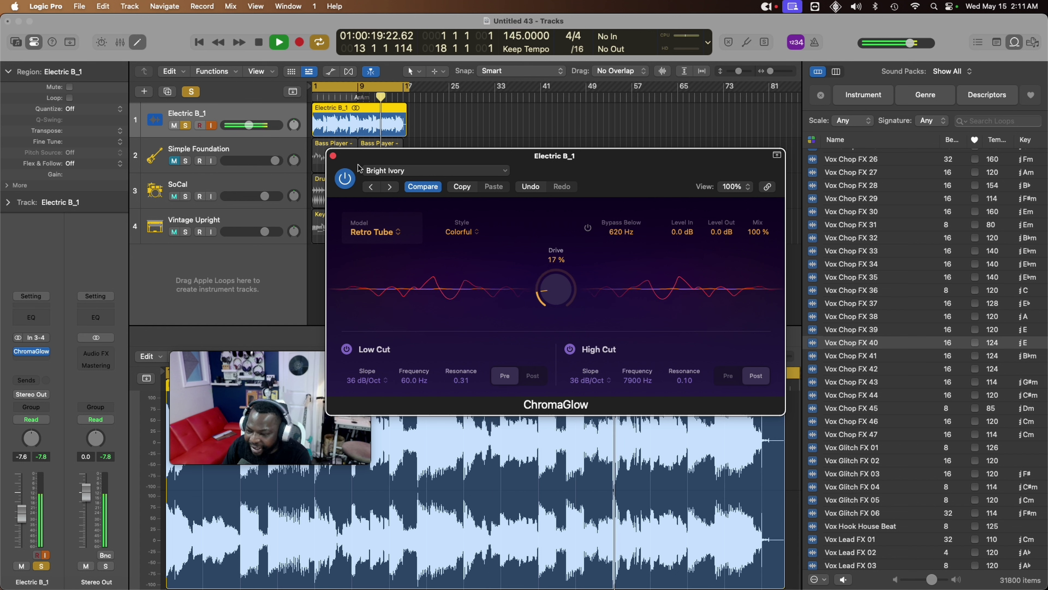
# Step: Set input to -4.3 dB and output to 6.1 dB, and switch the model to Modern Tube
pyautogui.press('space')
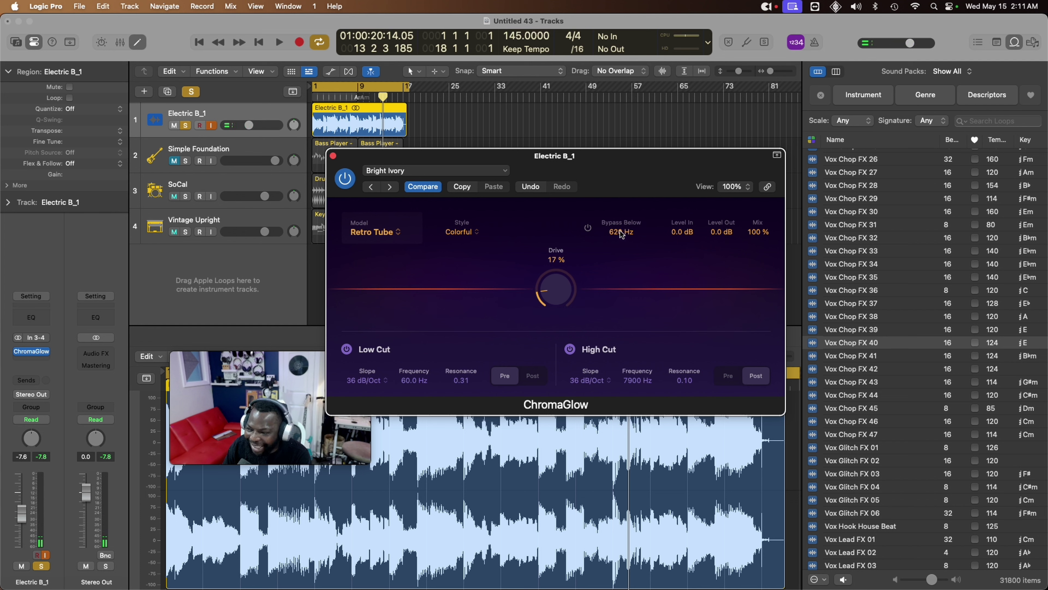
pyautogui.press('Return')
pyautogui.press('space')
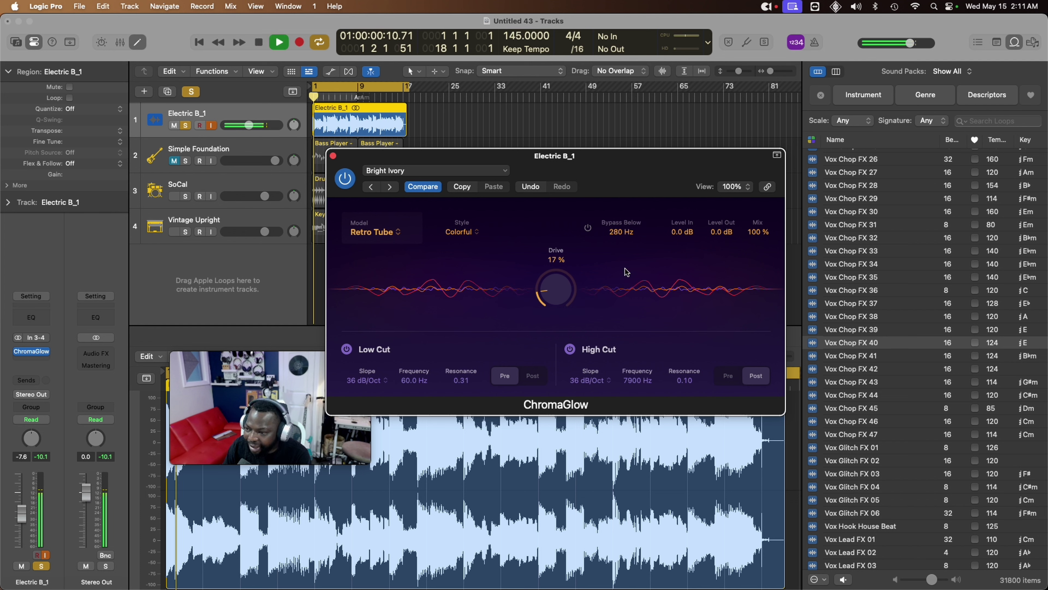
pyautogui.moveTo(682, 232); pyautogui.dragTo(723, 221)
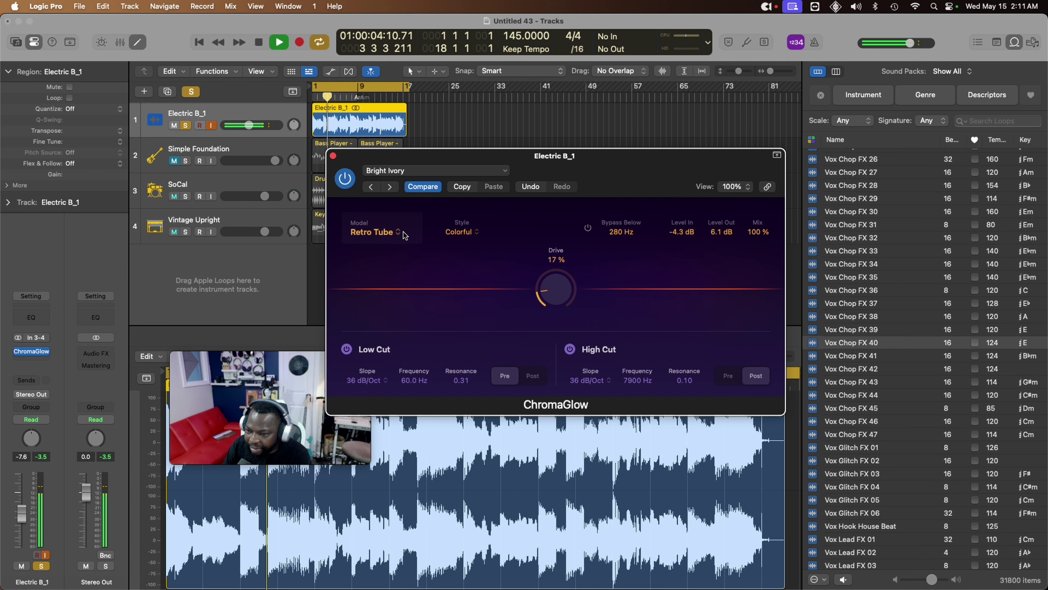
pyautogui.click(372, 231)
pyautogui.click(384, 271)
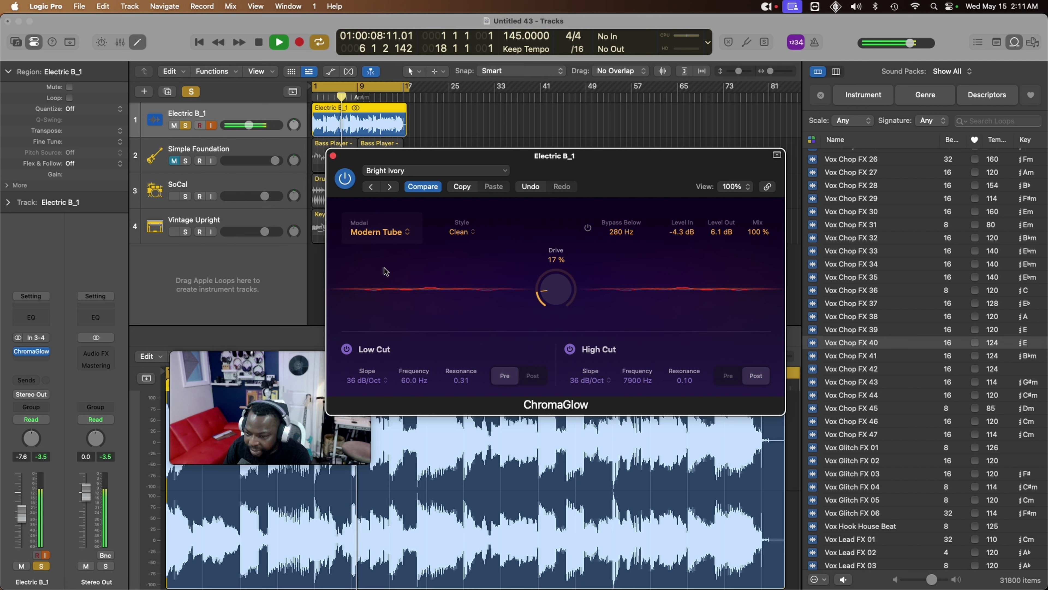
pyautogui.press('space')
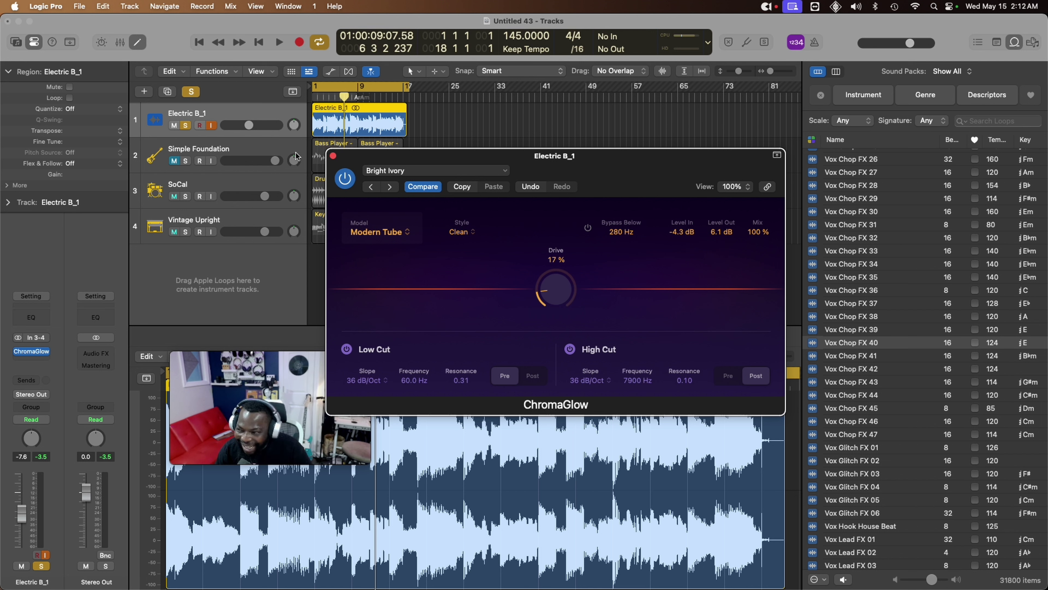
# Step: Close ChromaGlow and add Mastering Assistant to the Stereo Out channel to analyse the mix
pyautogui.click(332, 156)
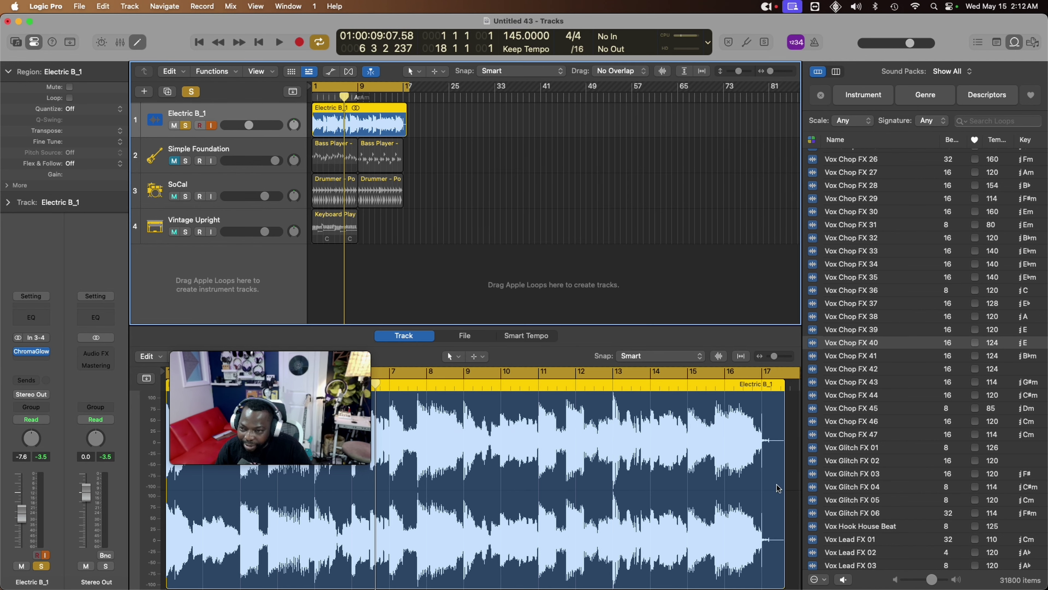
pyautogui.hscroll(3, 179, 319)
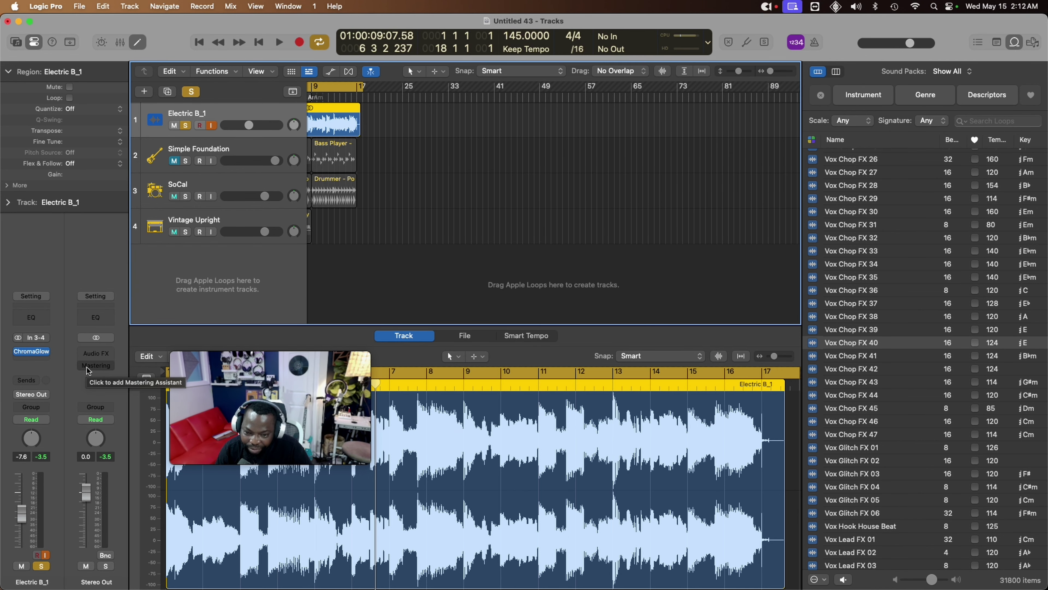
pyautogui.click(87, 366)
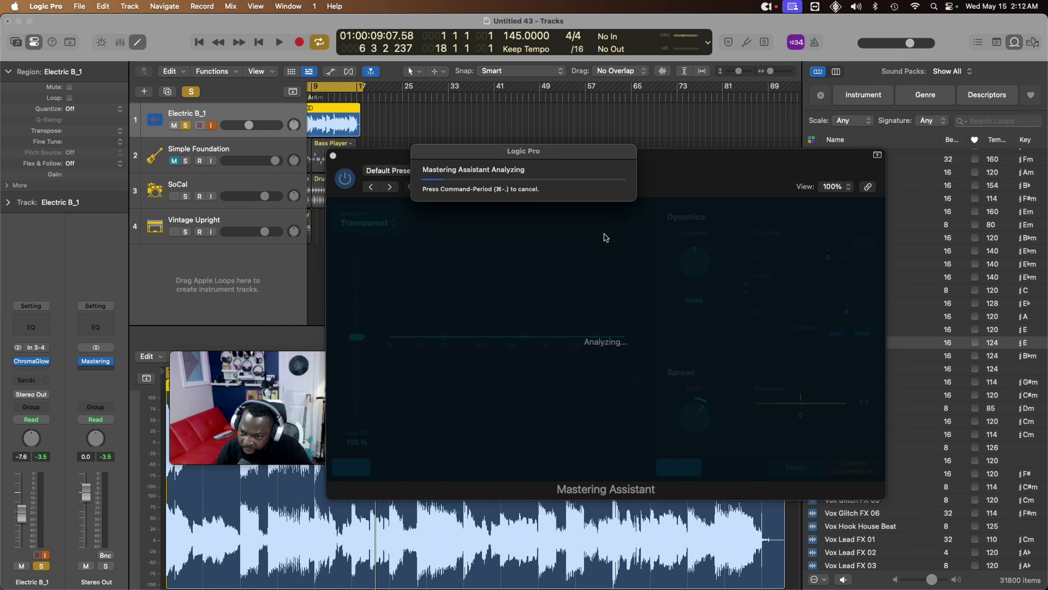